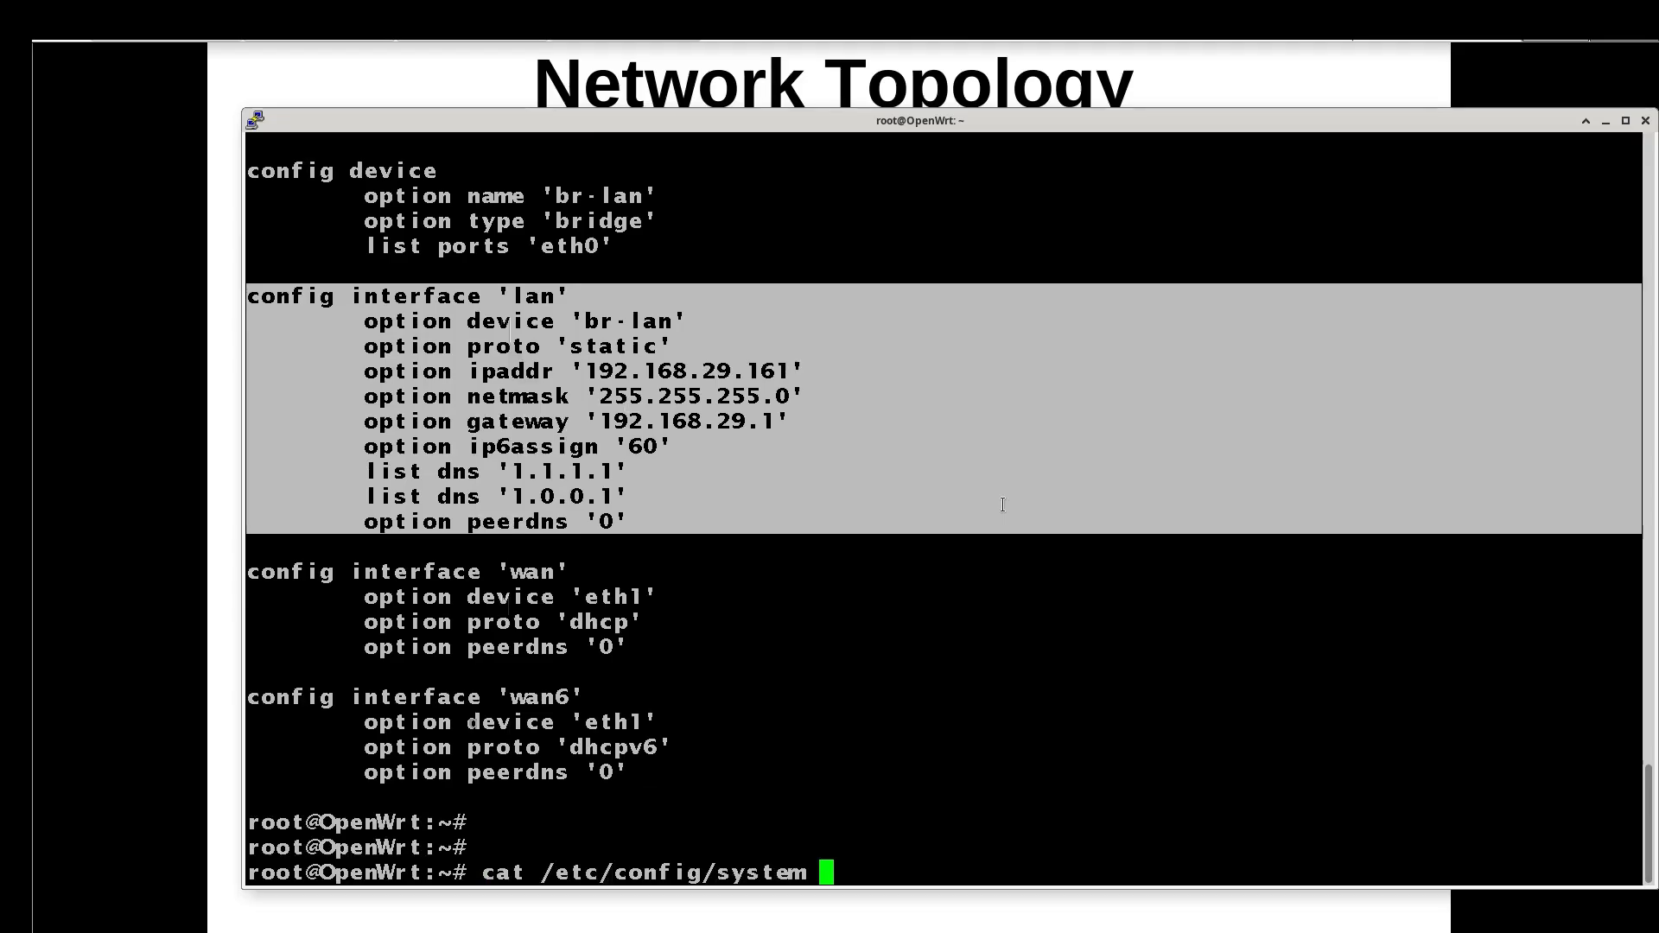
Step: Display /etc/config/system on the router and check its remote logging options, especially log_level, against the network topology slide
key(Return)
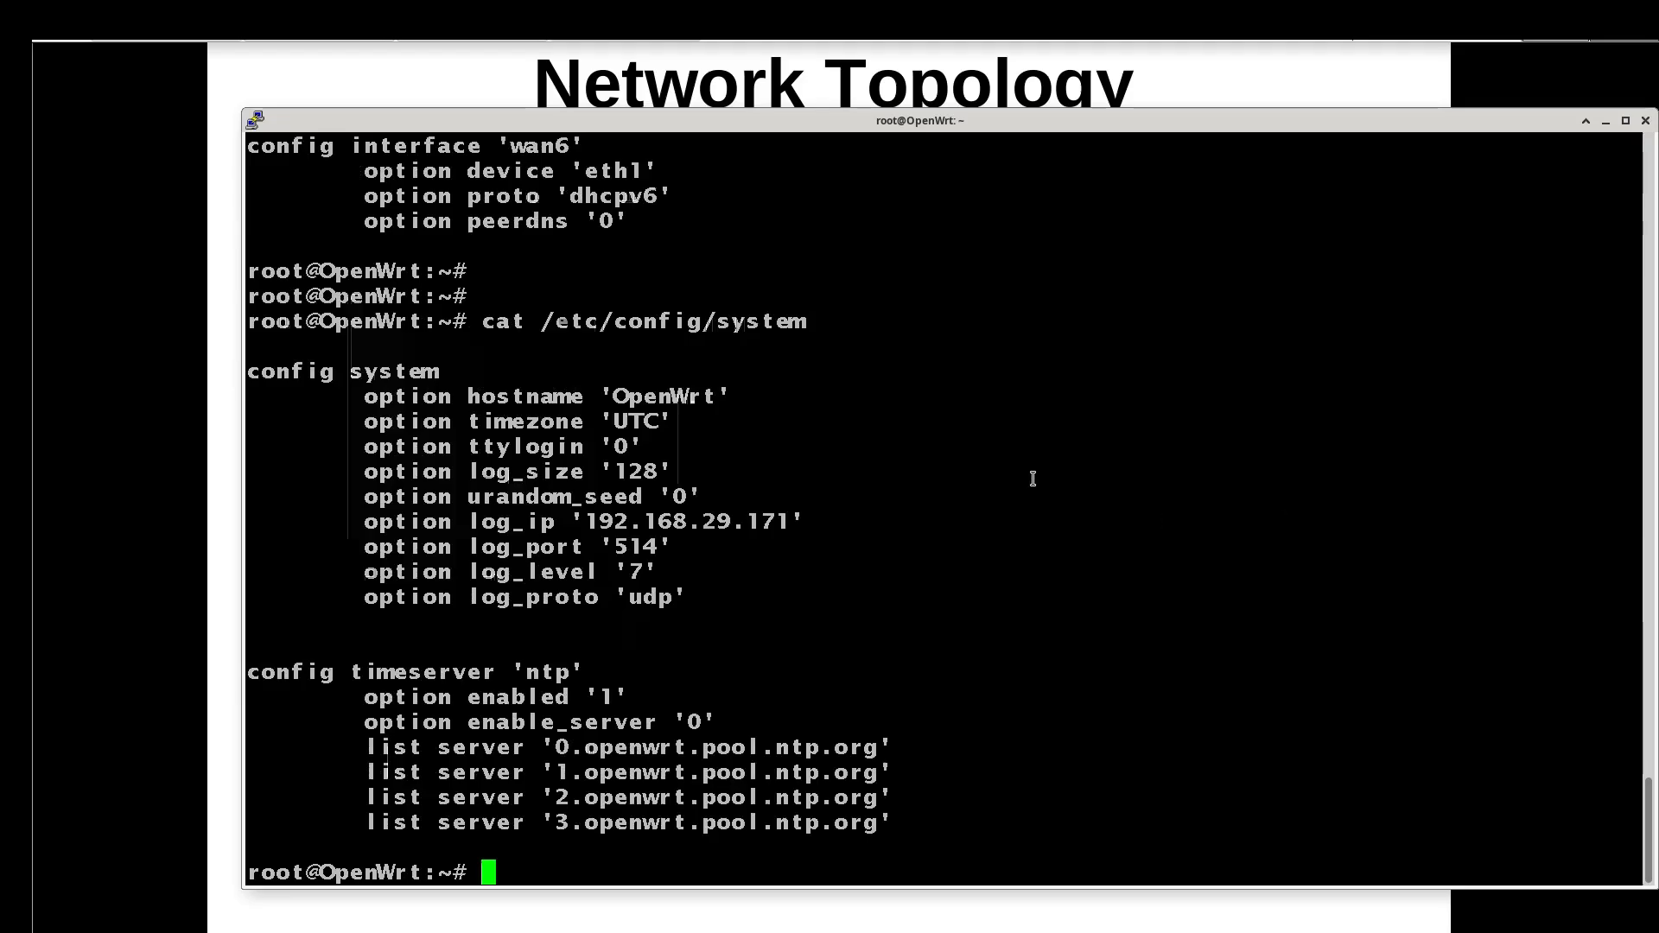
drag(709, 596, 1094, 545)
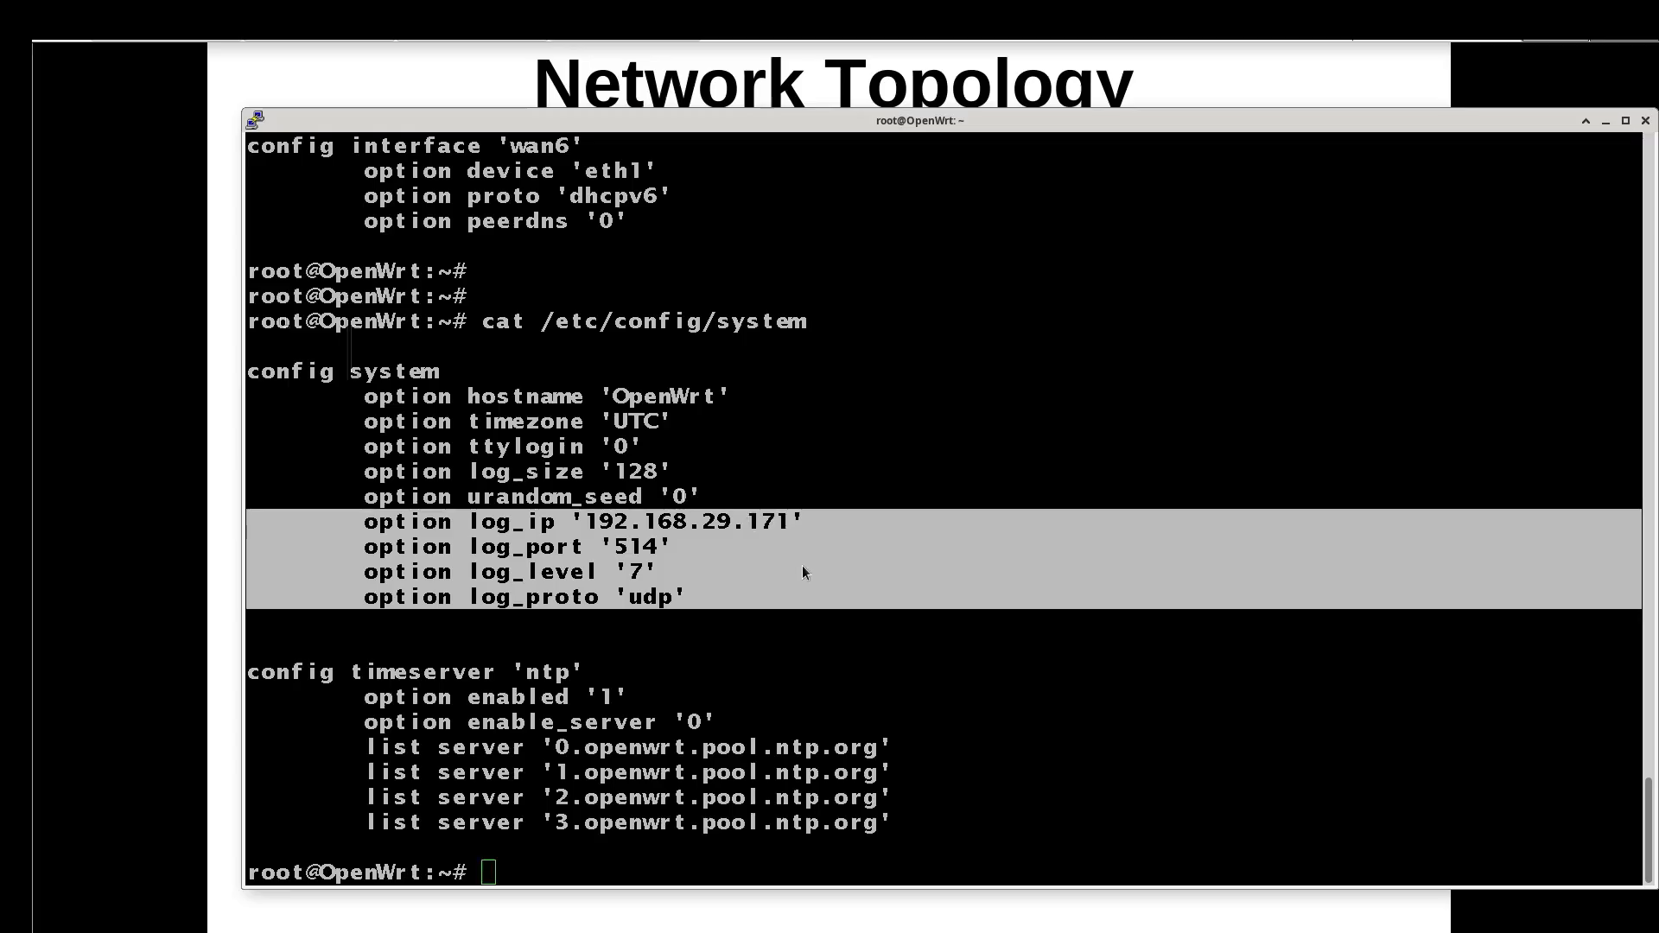
key(alt+Tab)
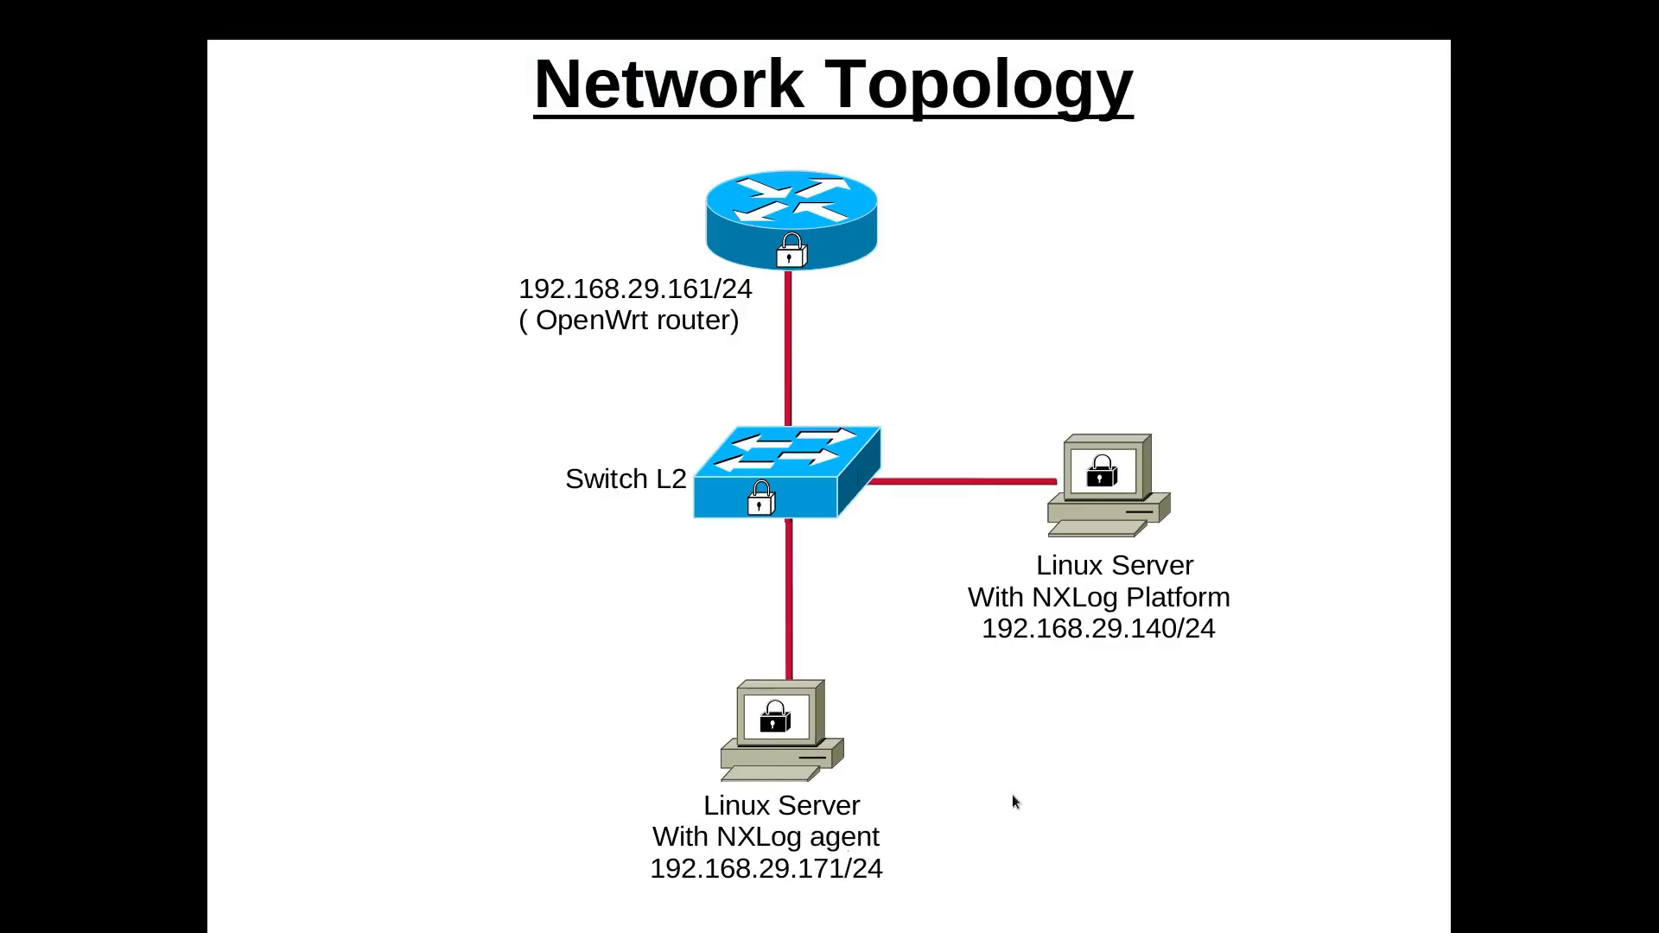
key(alt+Tab)
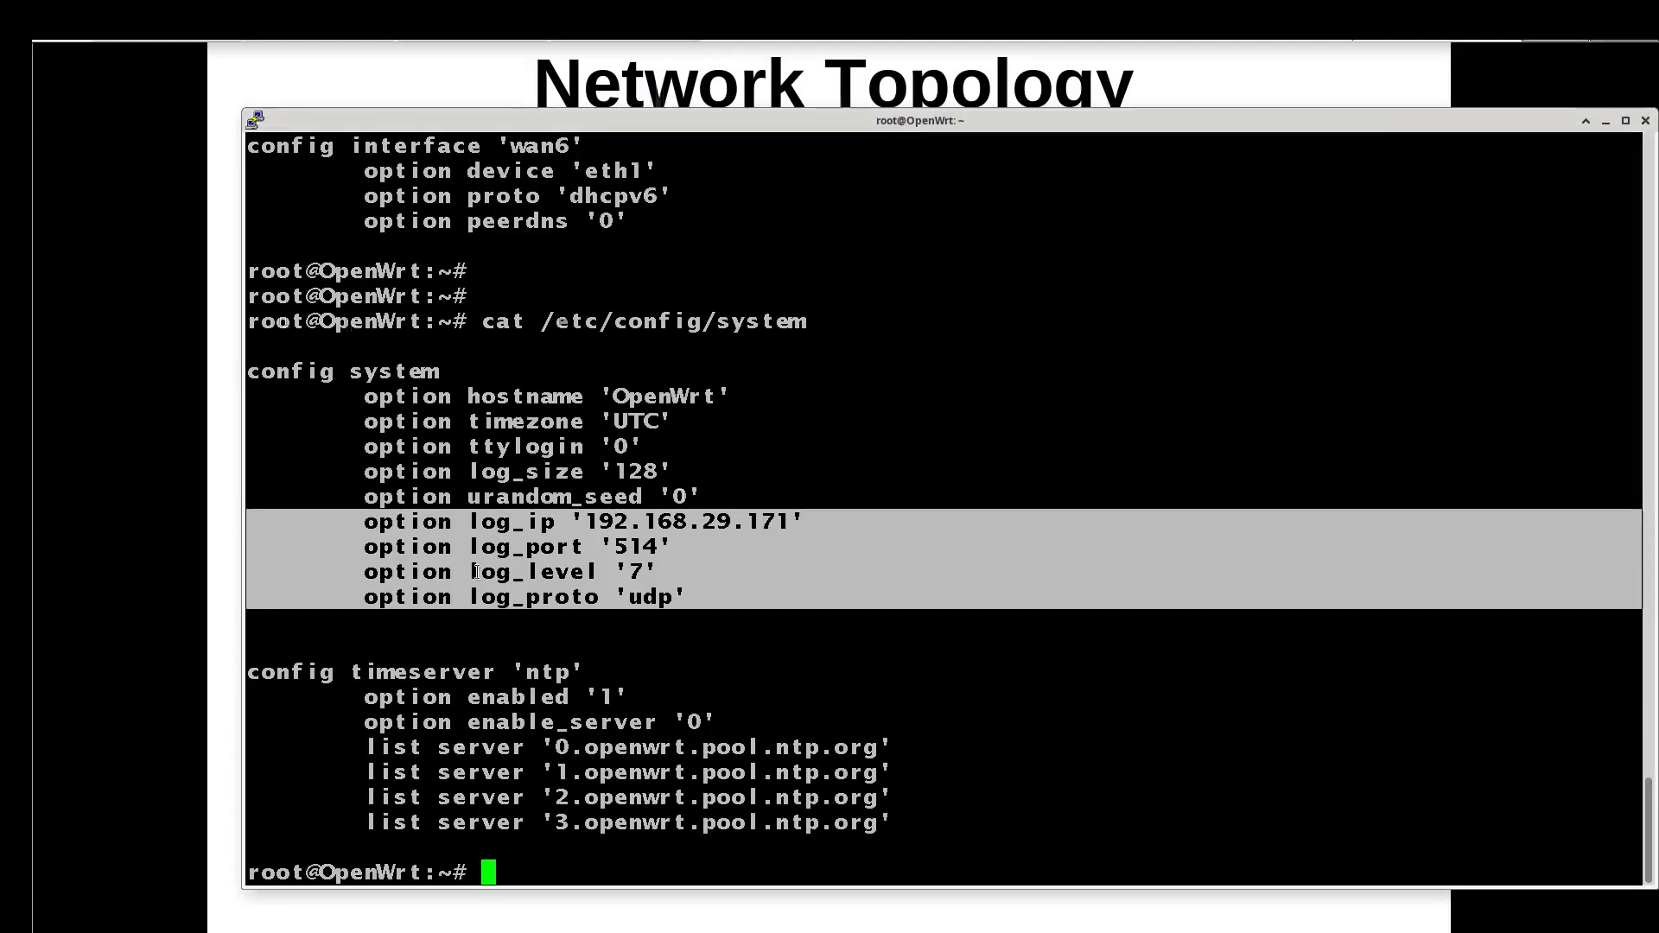
drag(469, 572, 687, 577)
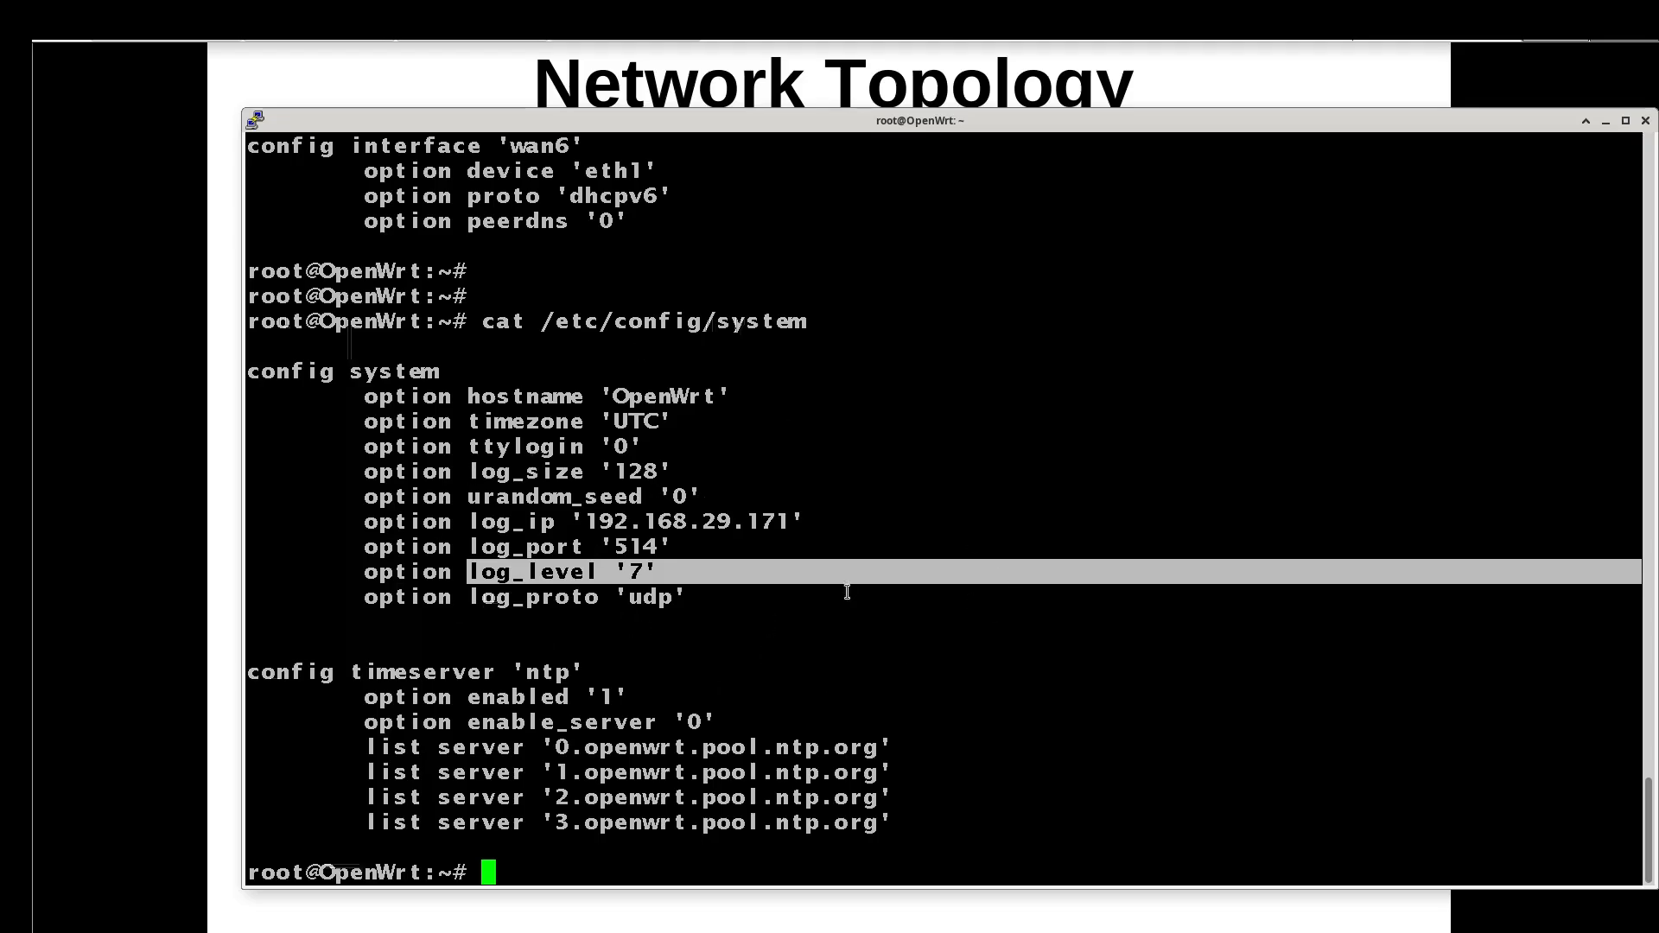
Step: Switch to the NXLog Platform portal in Chrome and start a new agent configuration named router_logs
key(alt+Tab)
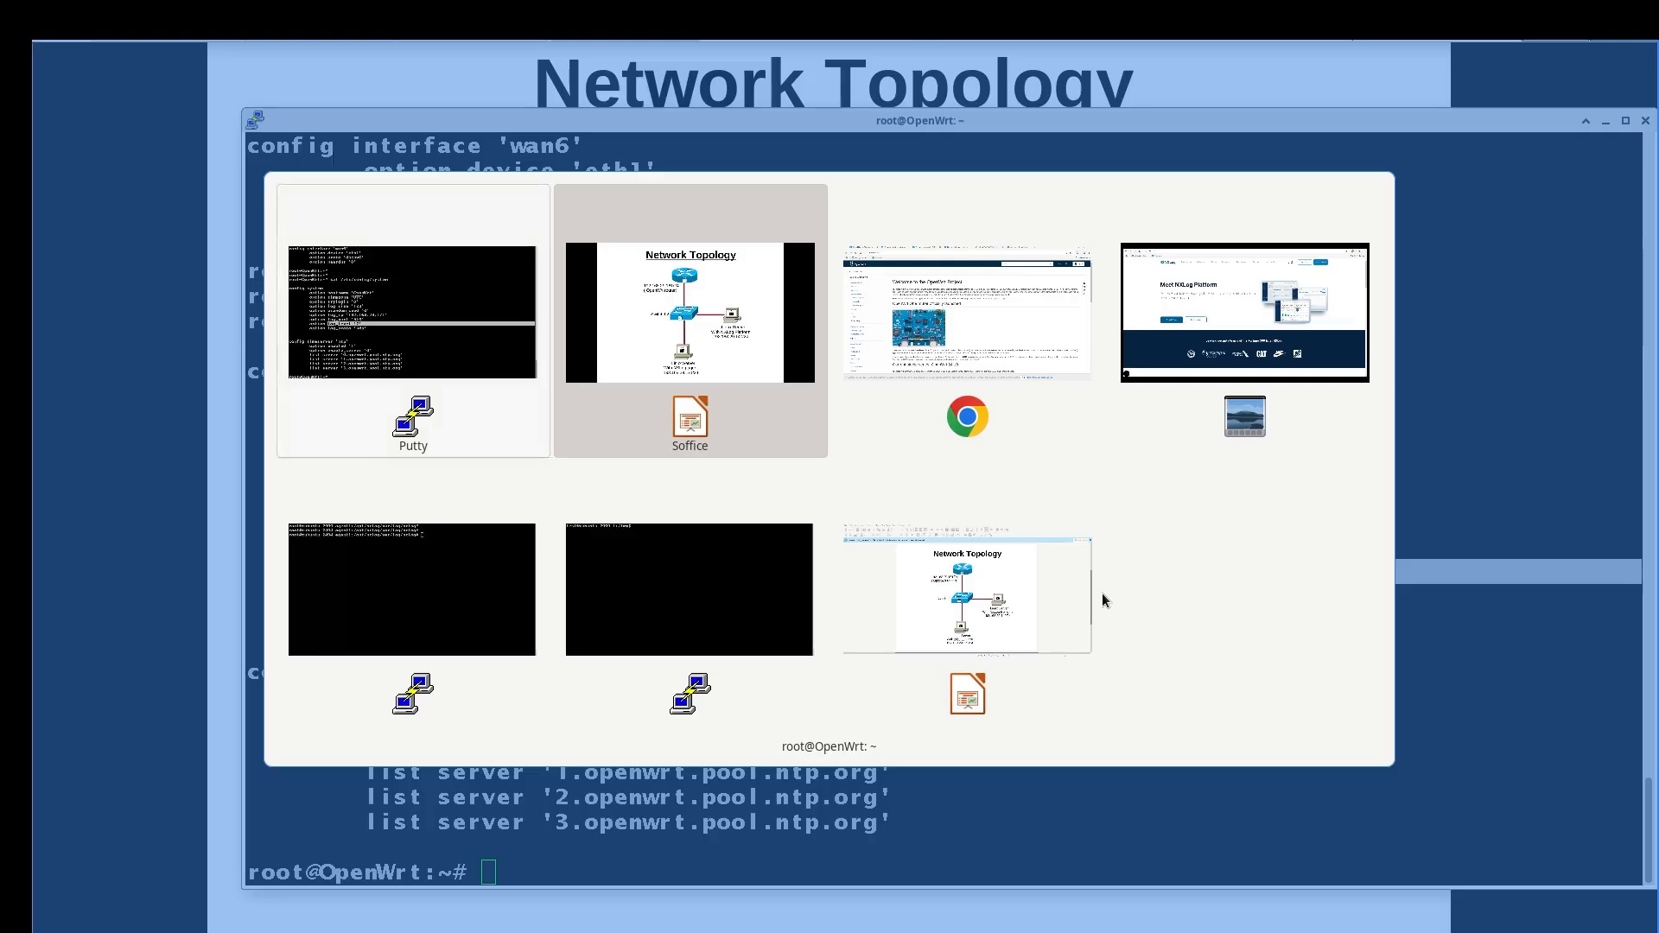
key(alt+Tab)
click(1237, 62)
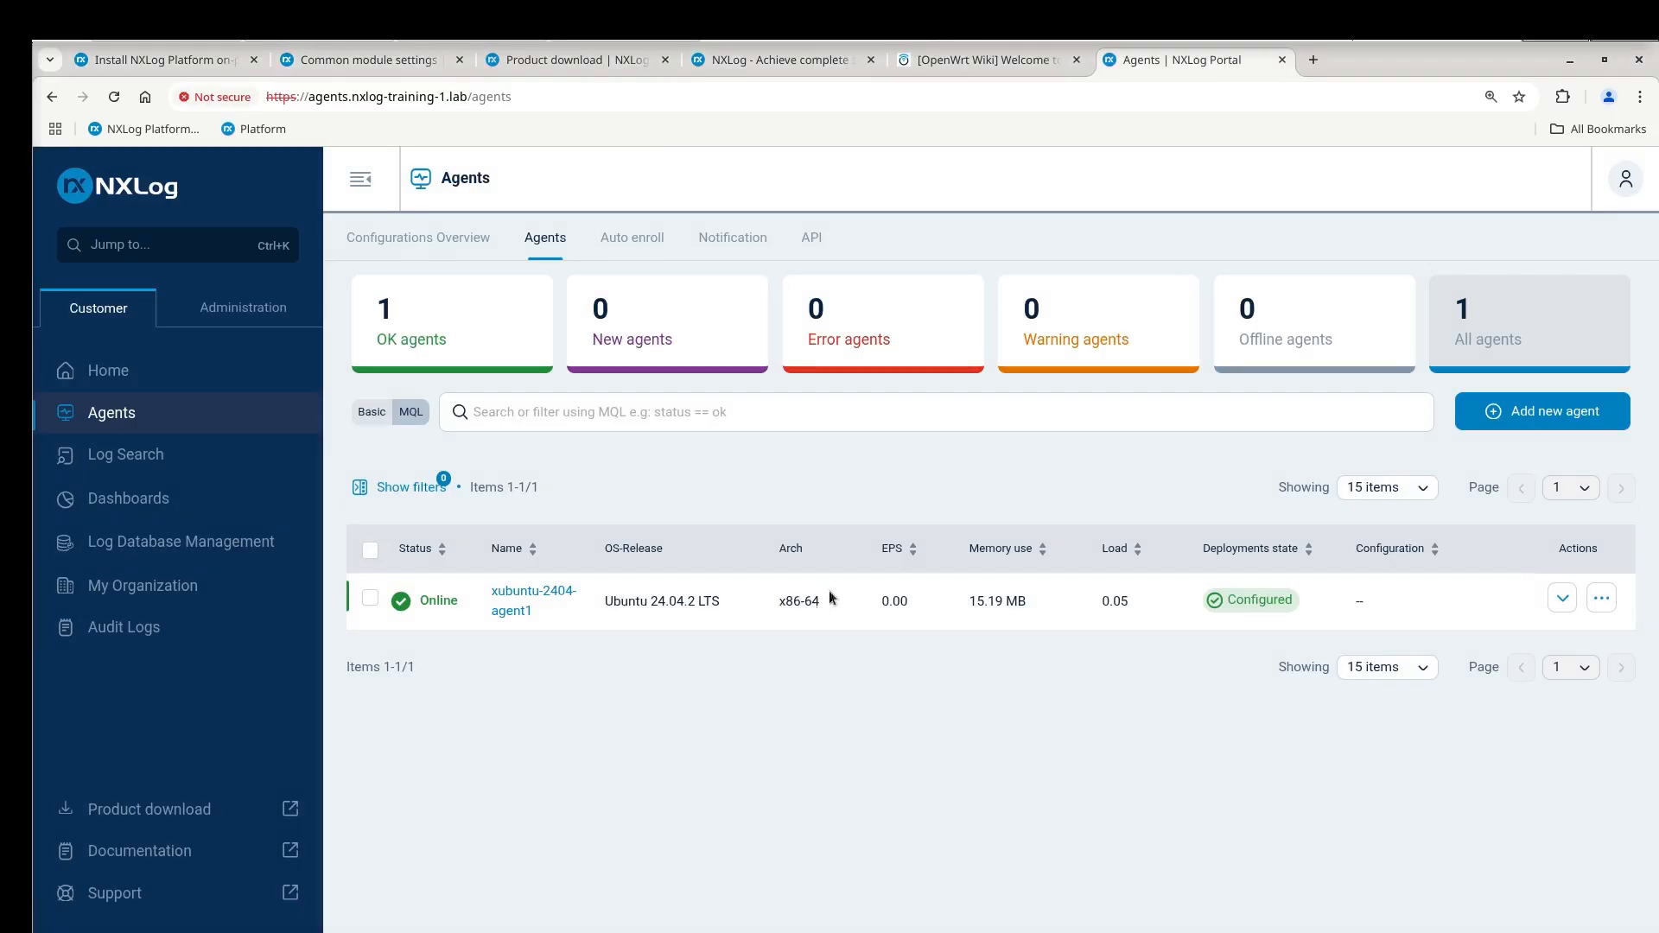
click(423, 236)
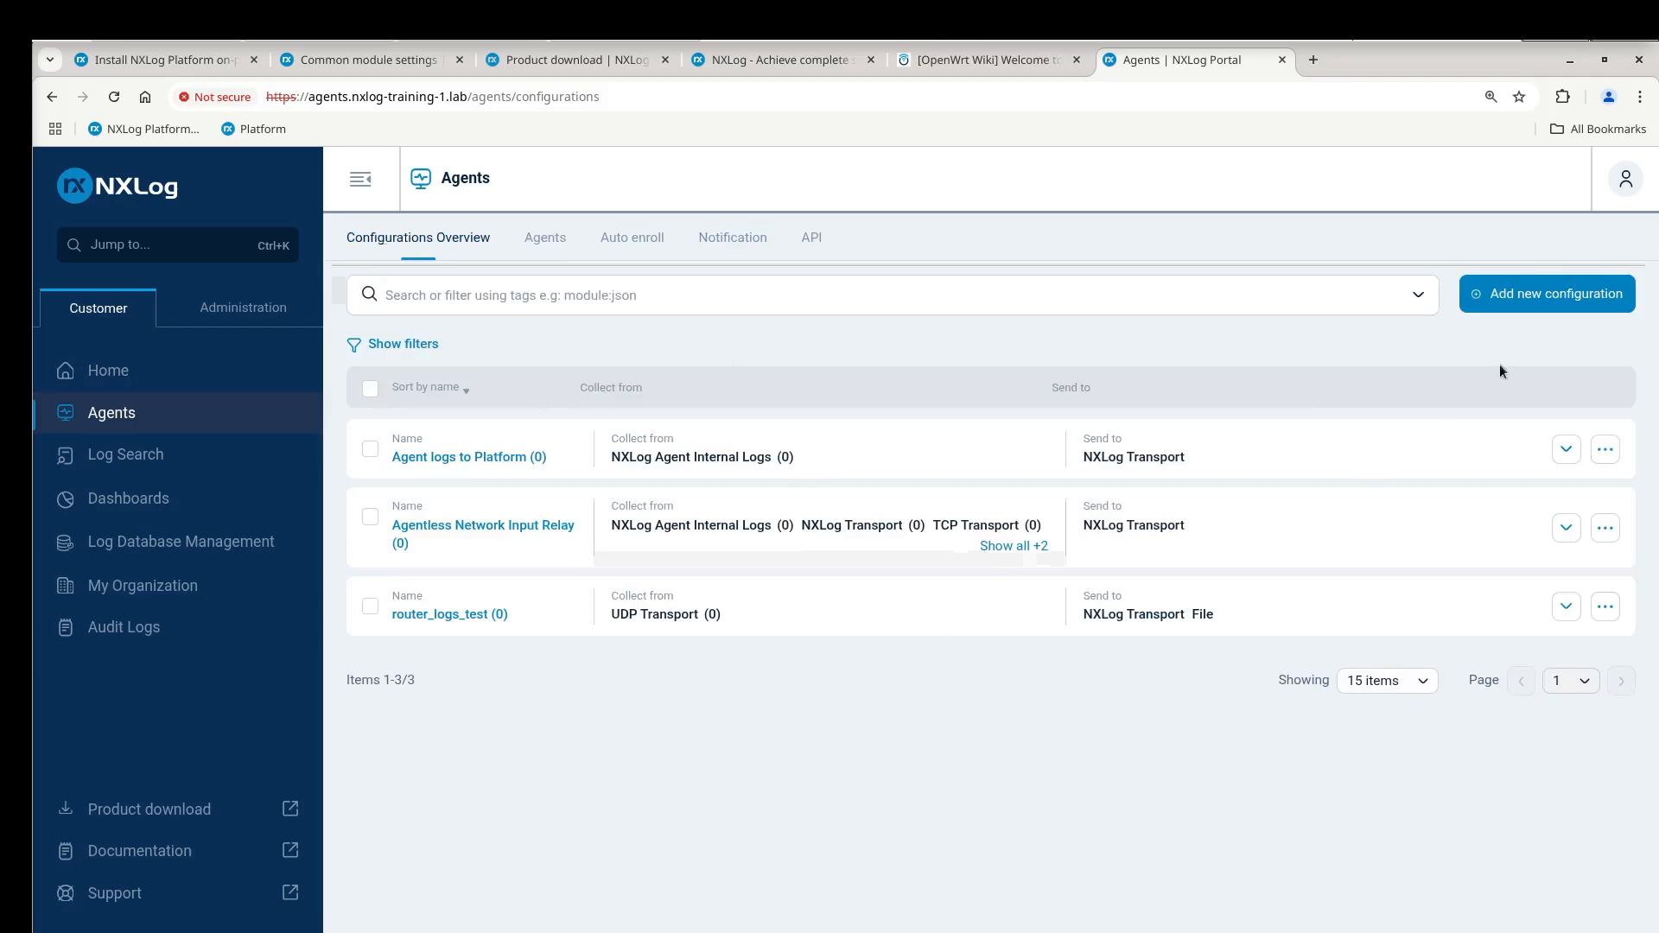
click(1562, 294)
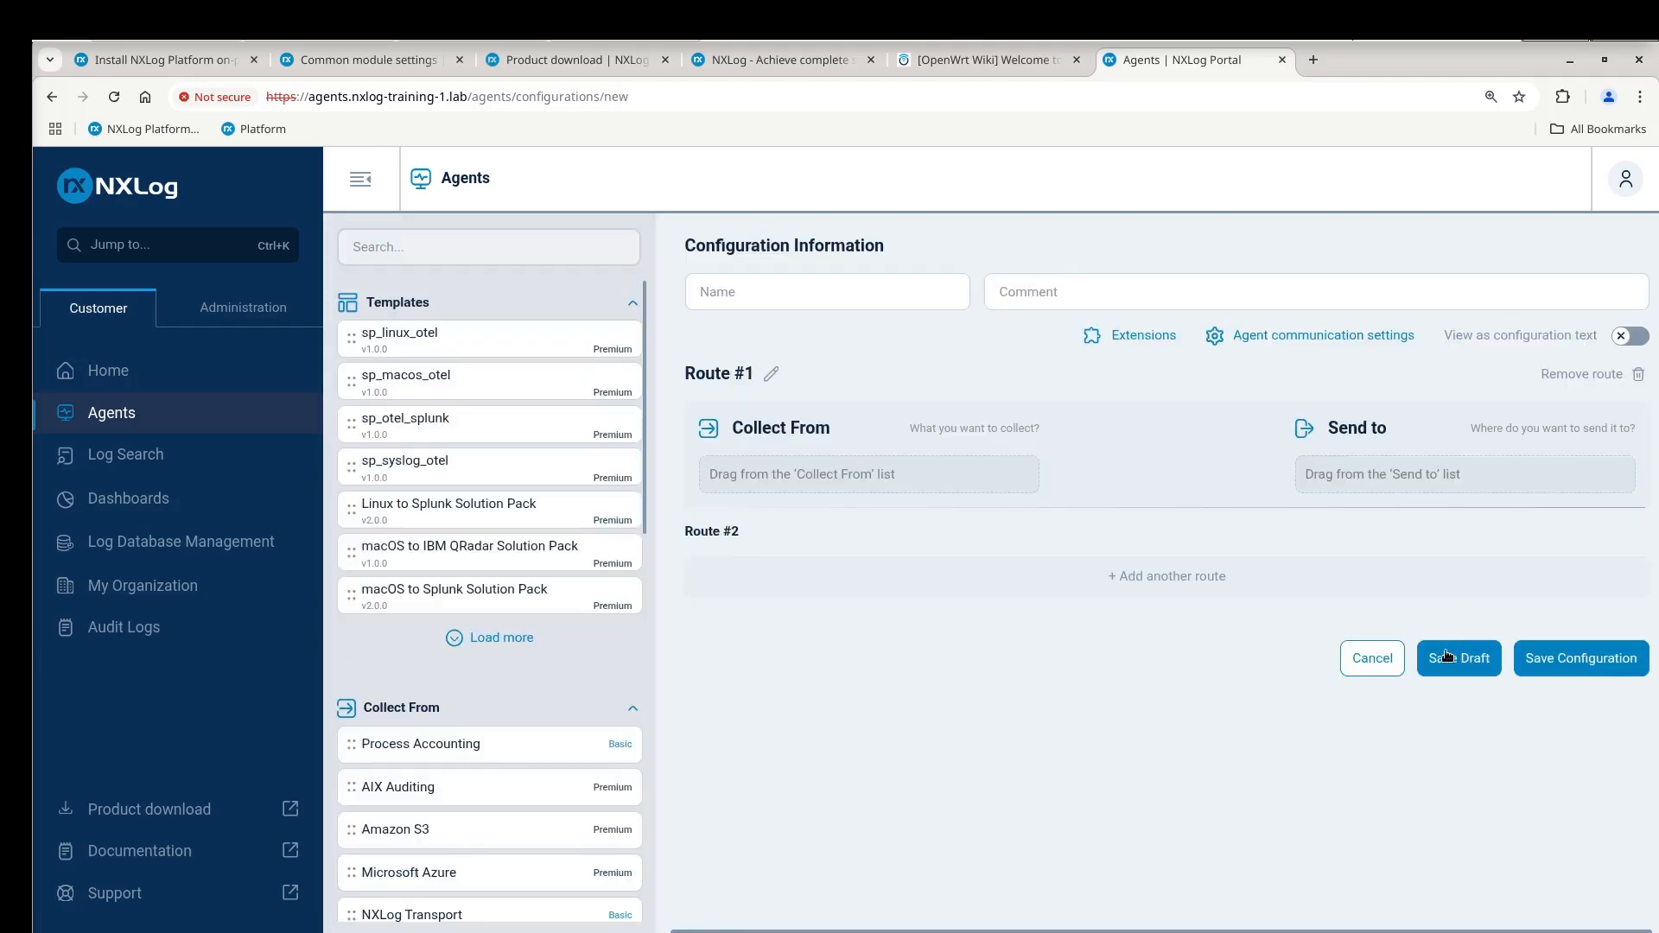
click(808, 302)
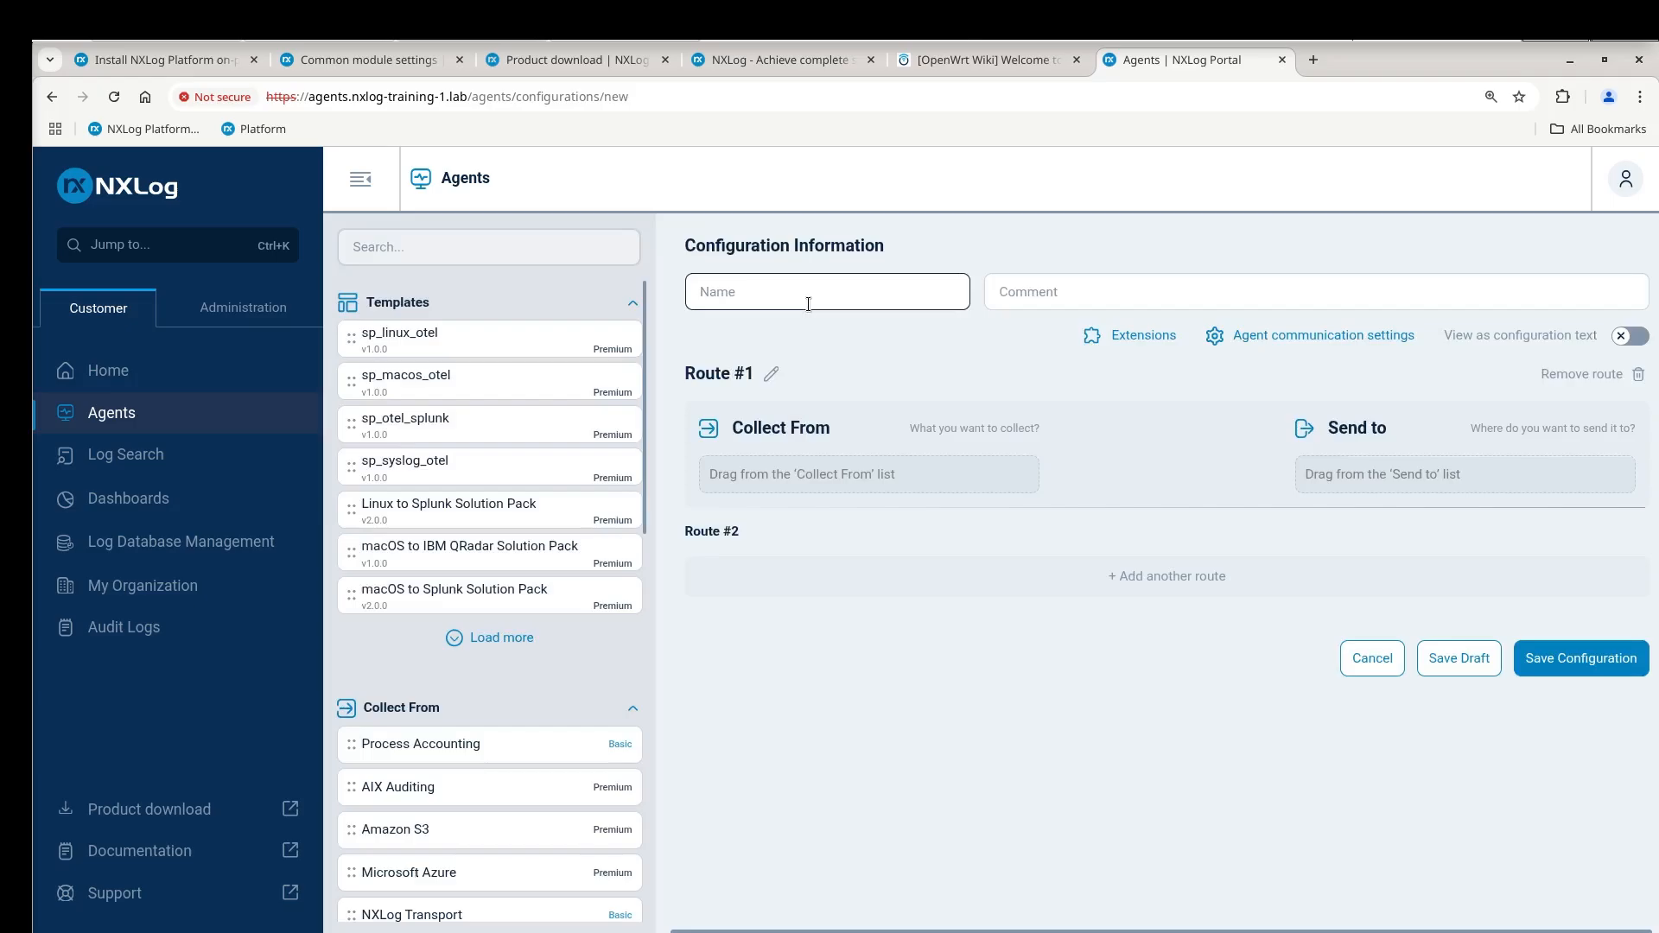
text(router_logs)
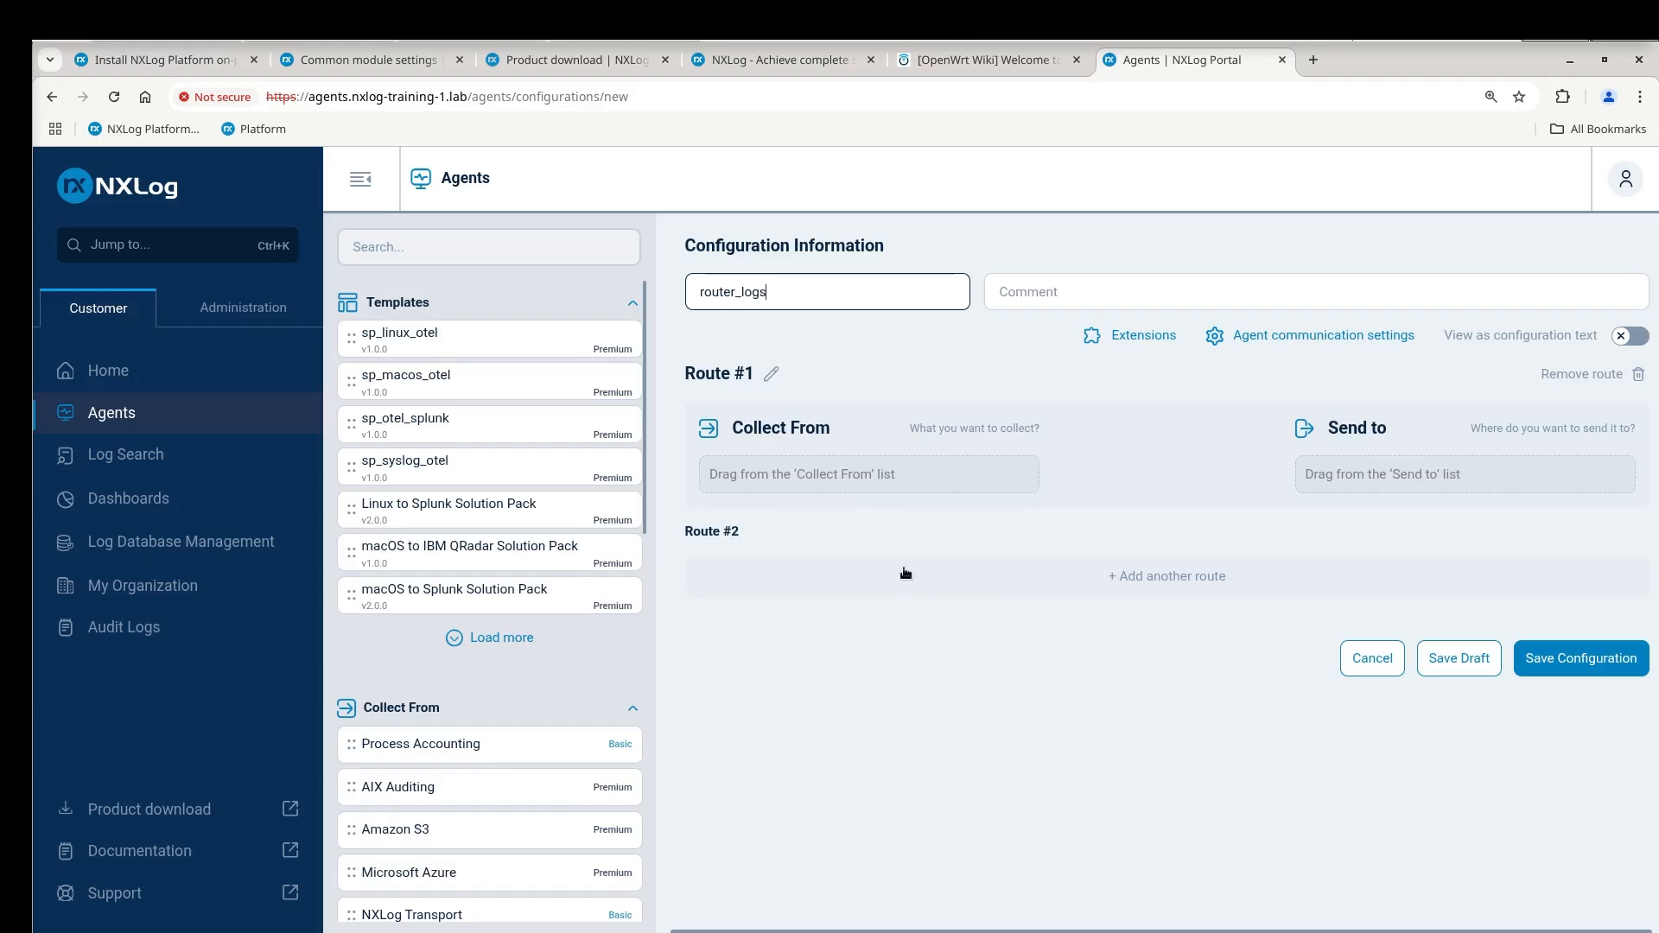
Step: Search the modules for "syslog" and add Syslog UDP as the Collect From input of Route #1
click(419, 249)
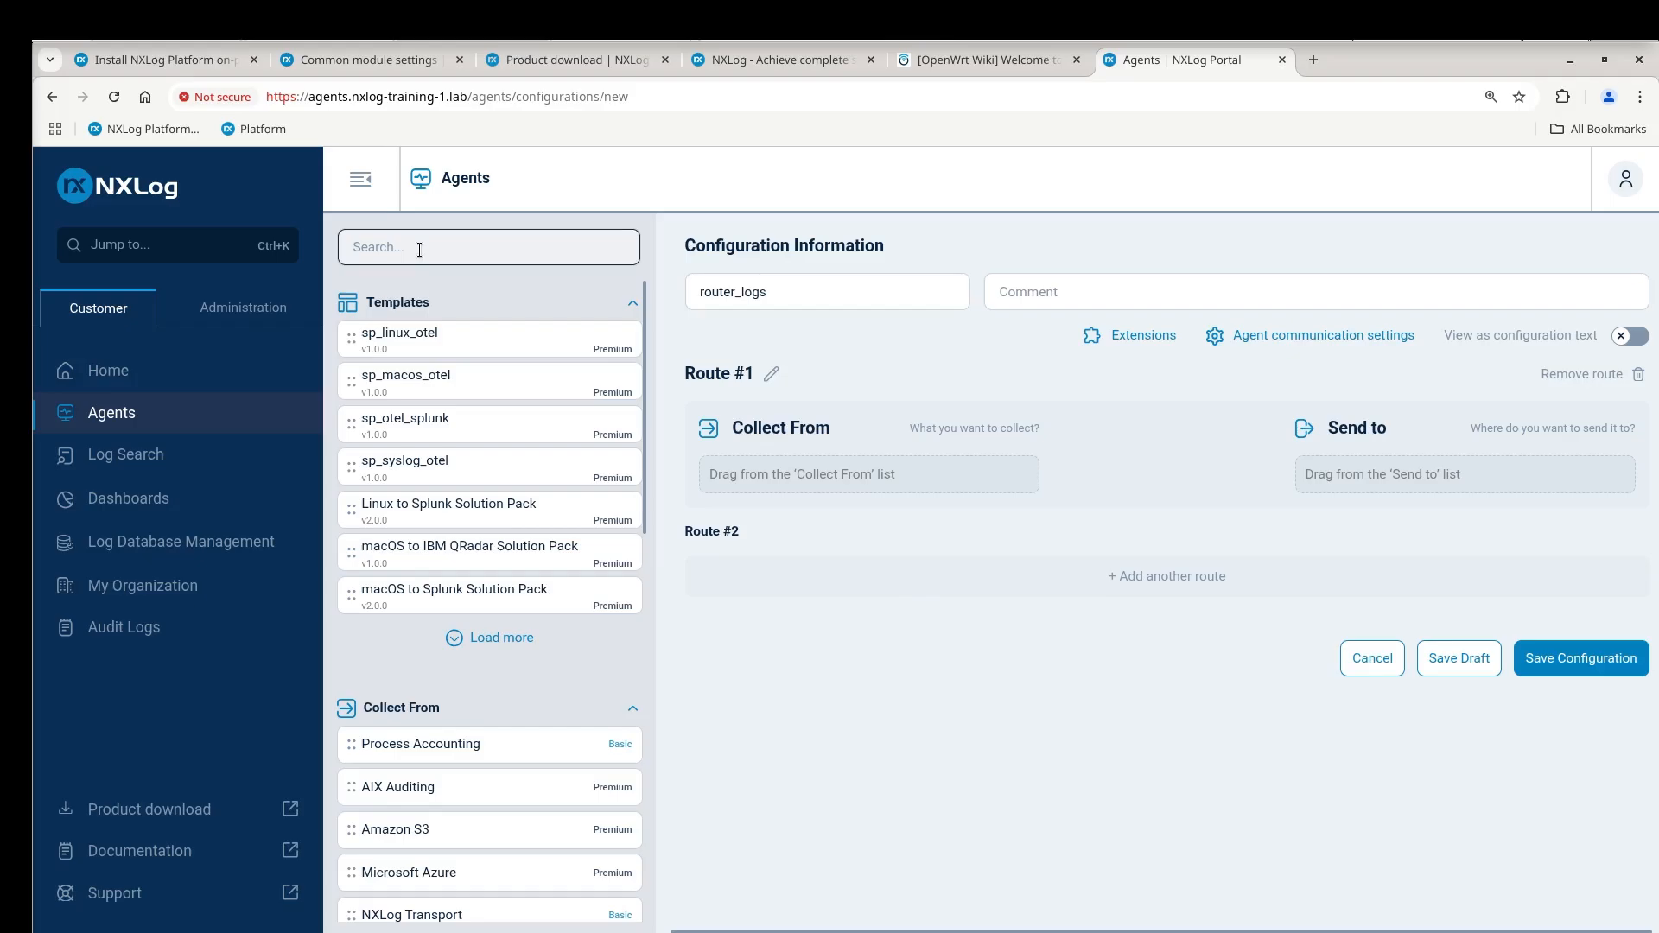
text(syslog)
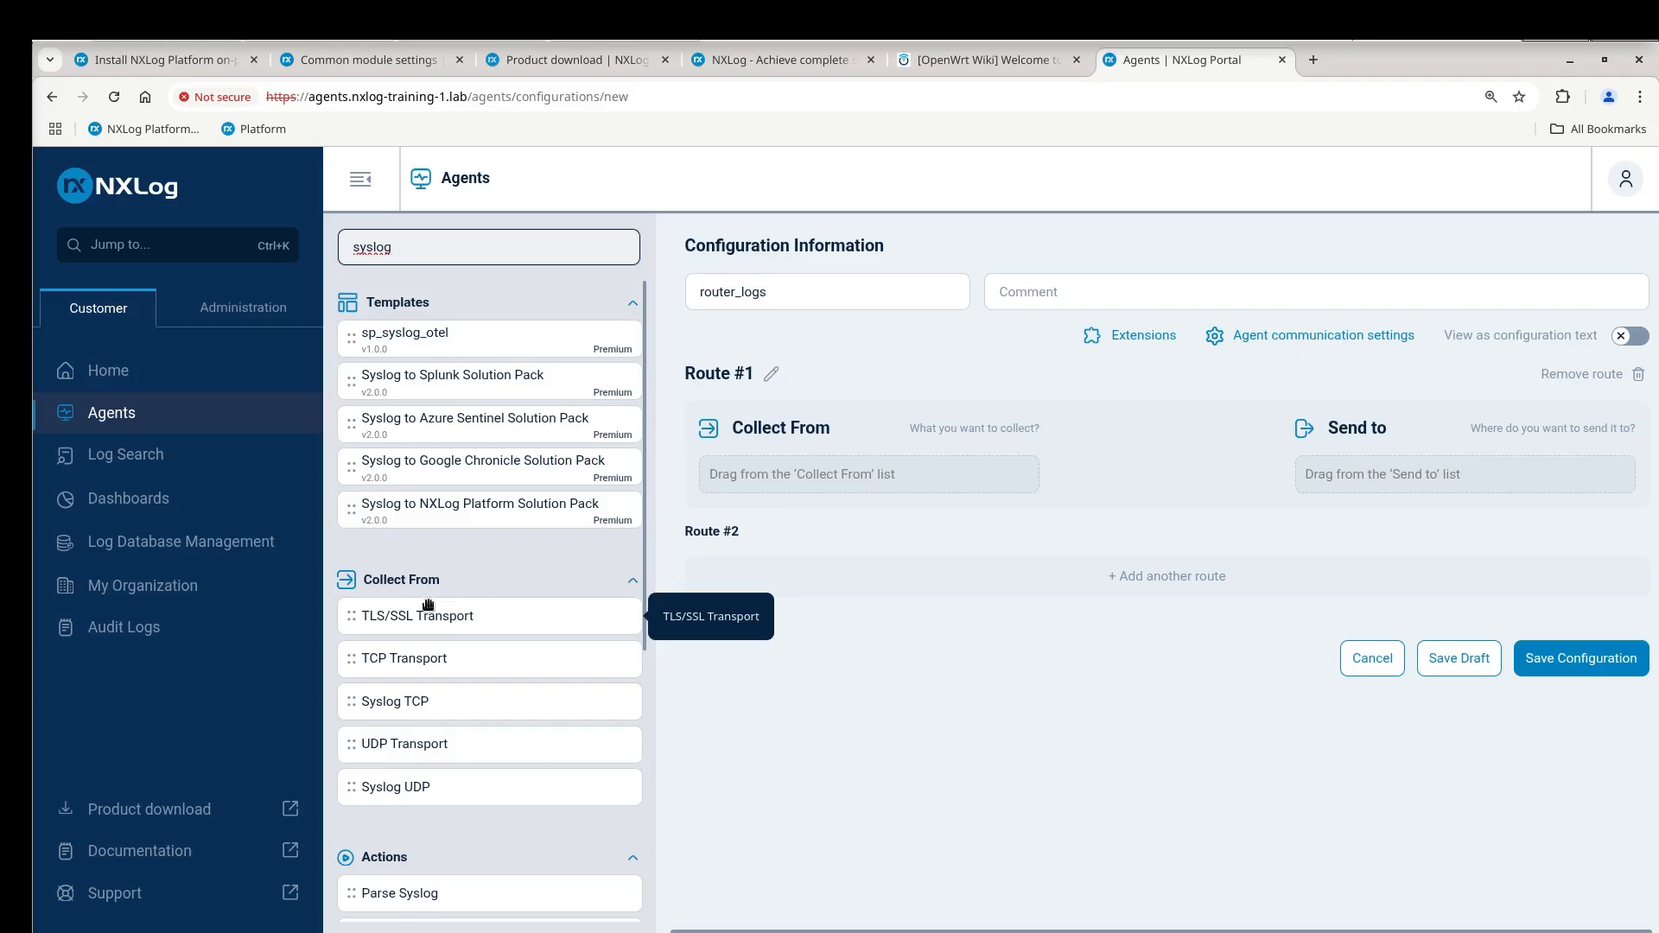
click(436, 790)
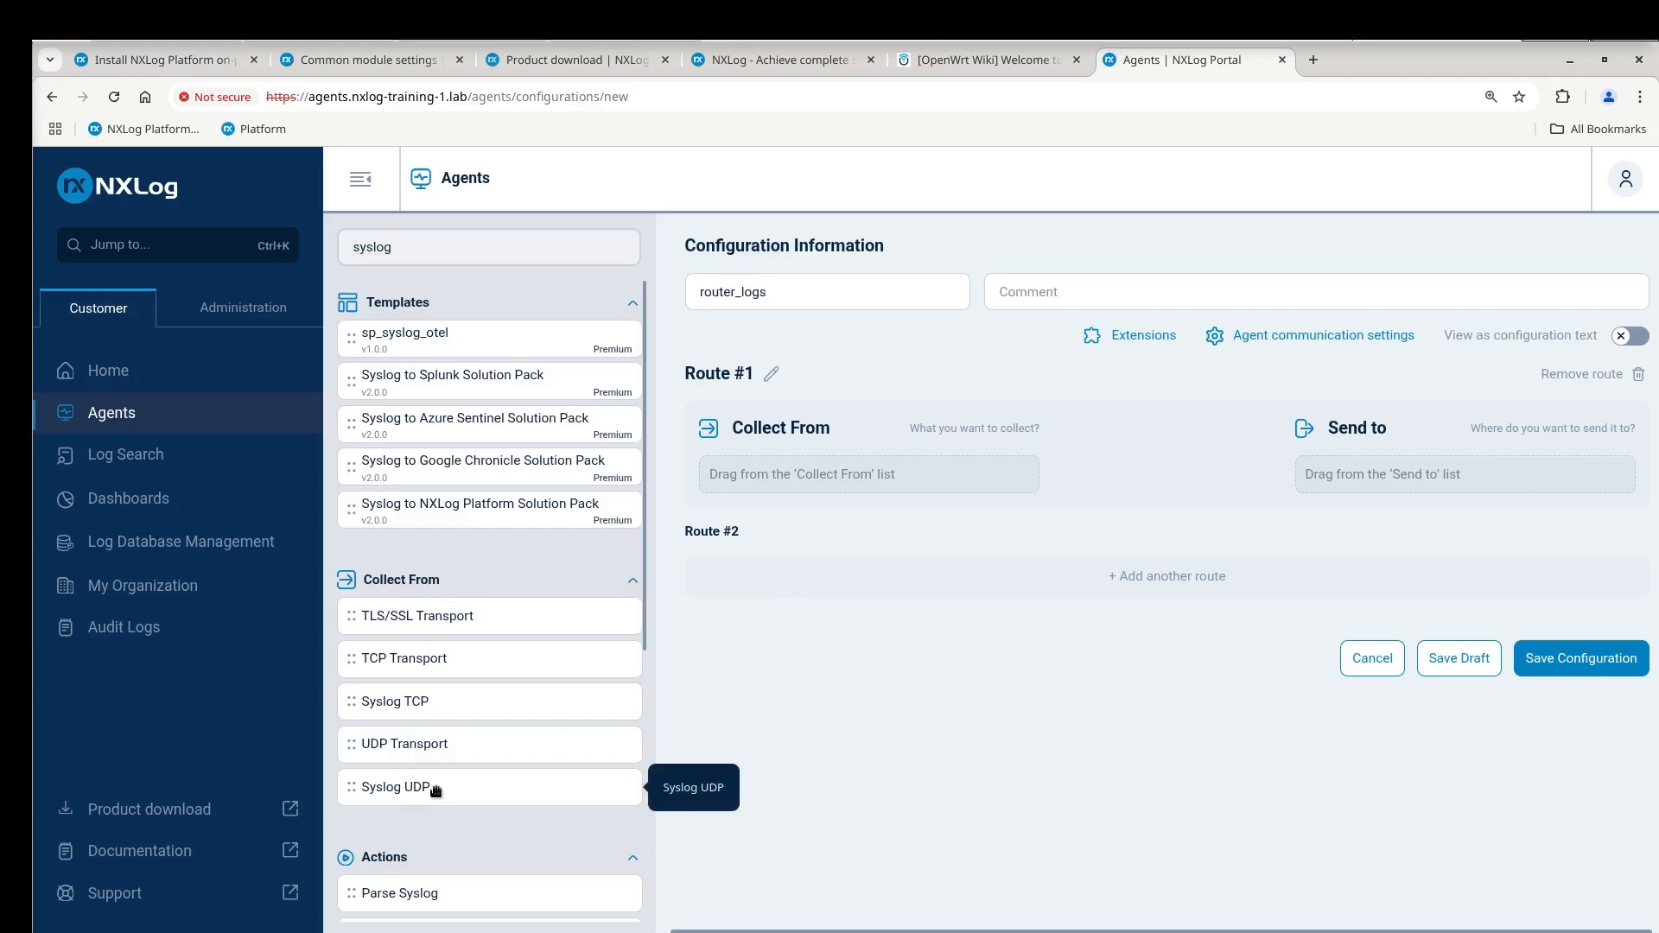
drag(436, 790, 793, 489)
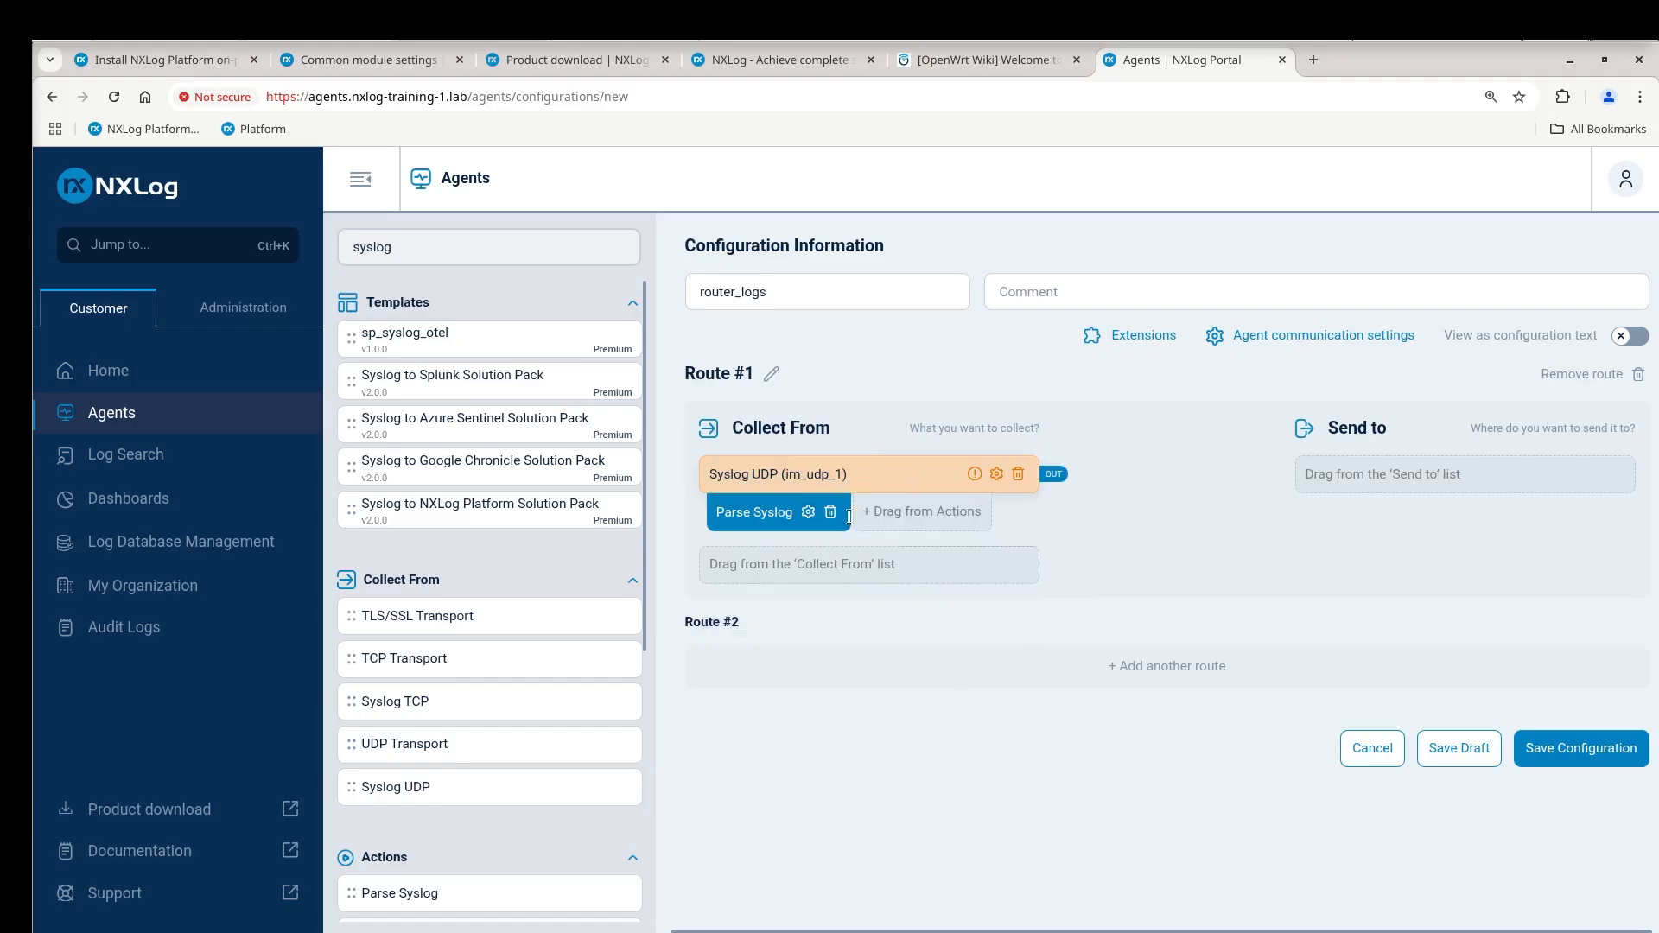
Step: Set the Syslog UDP input's listen address to 0.0.0.0:514, enter im_router_logs in both name fields, and save the settings
click(999, 475)
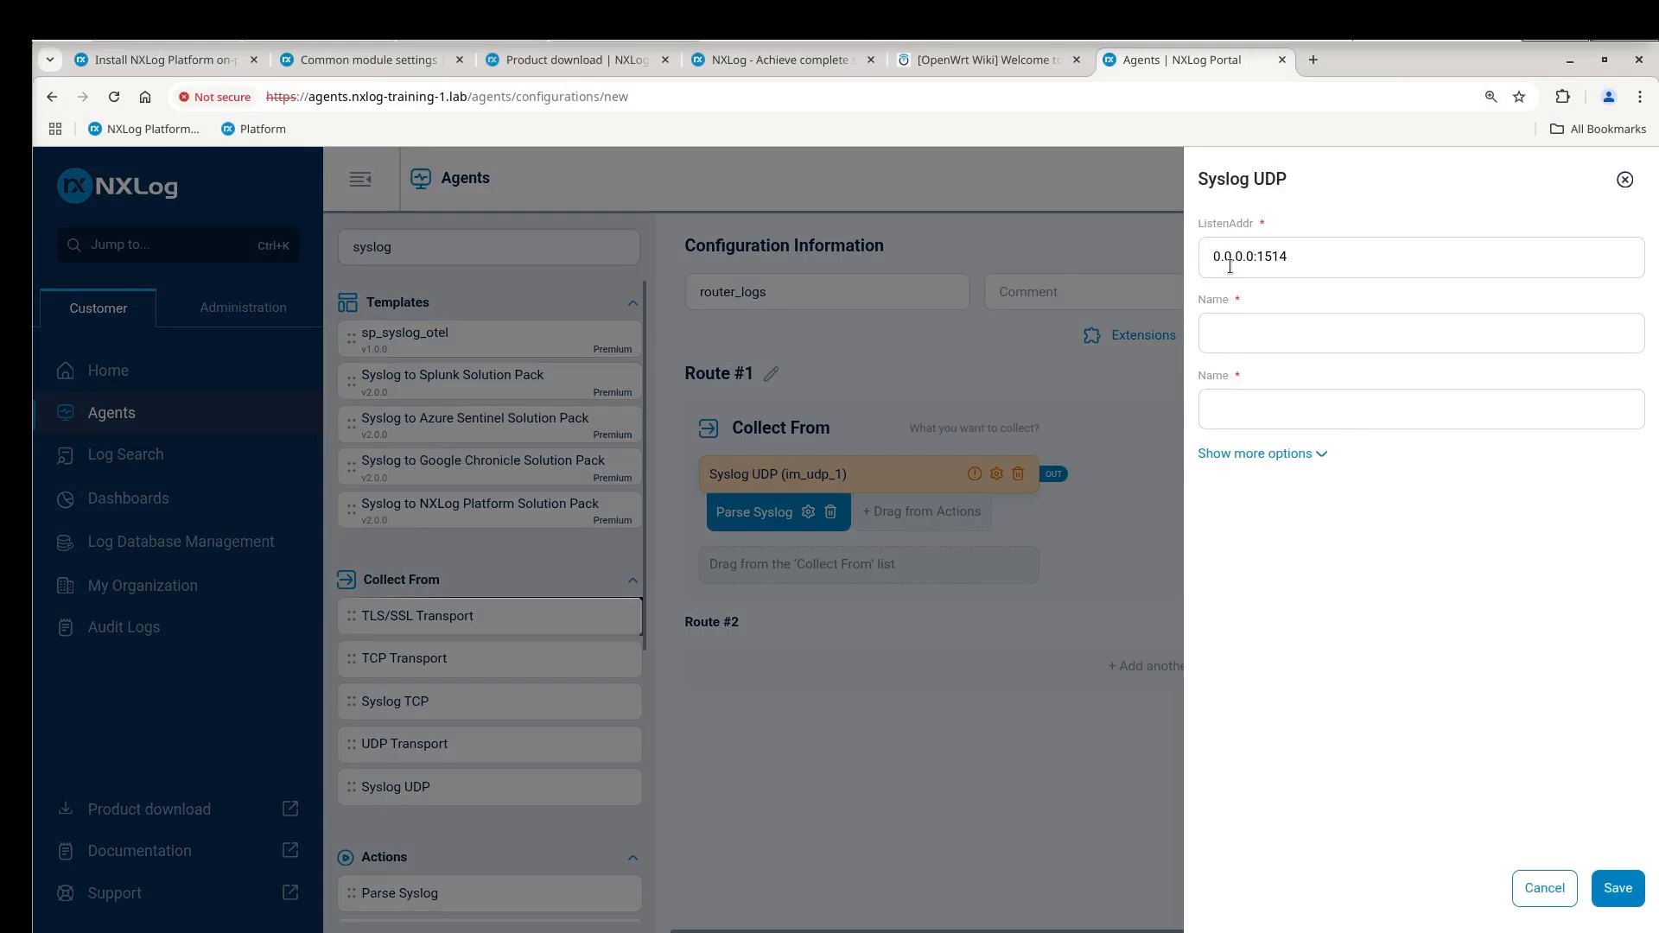
click(1271, 257)
key(BackSpace)
click(1247, 321)
click(1291, 398)
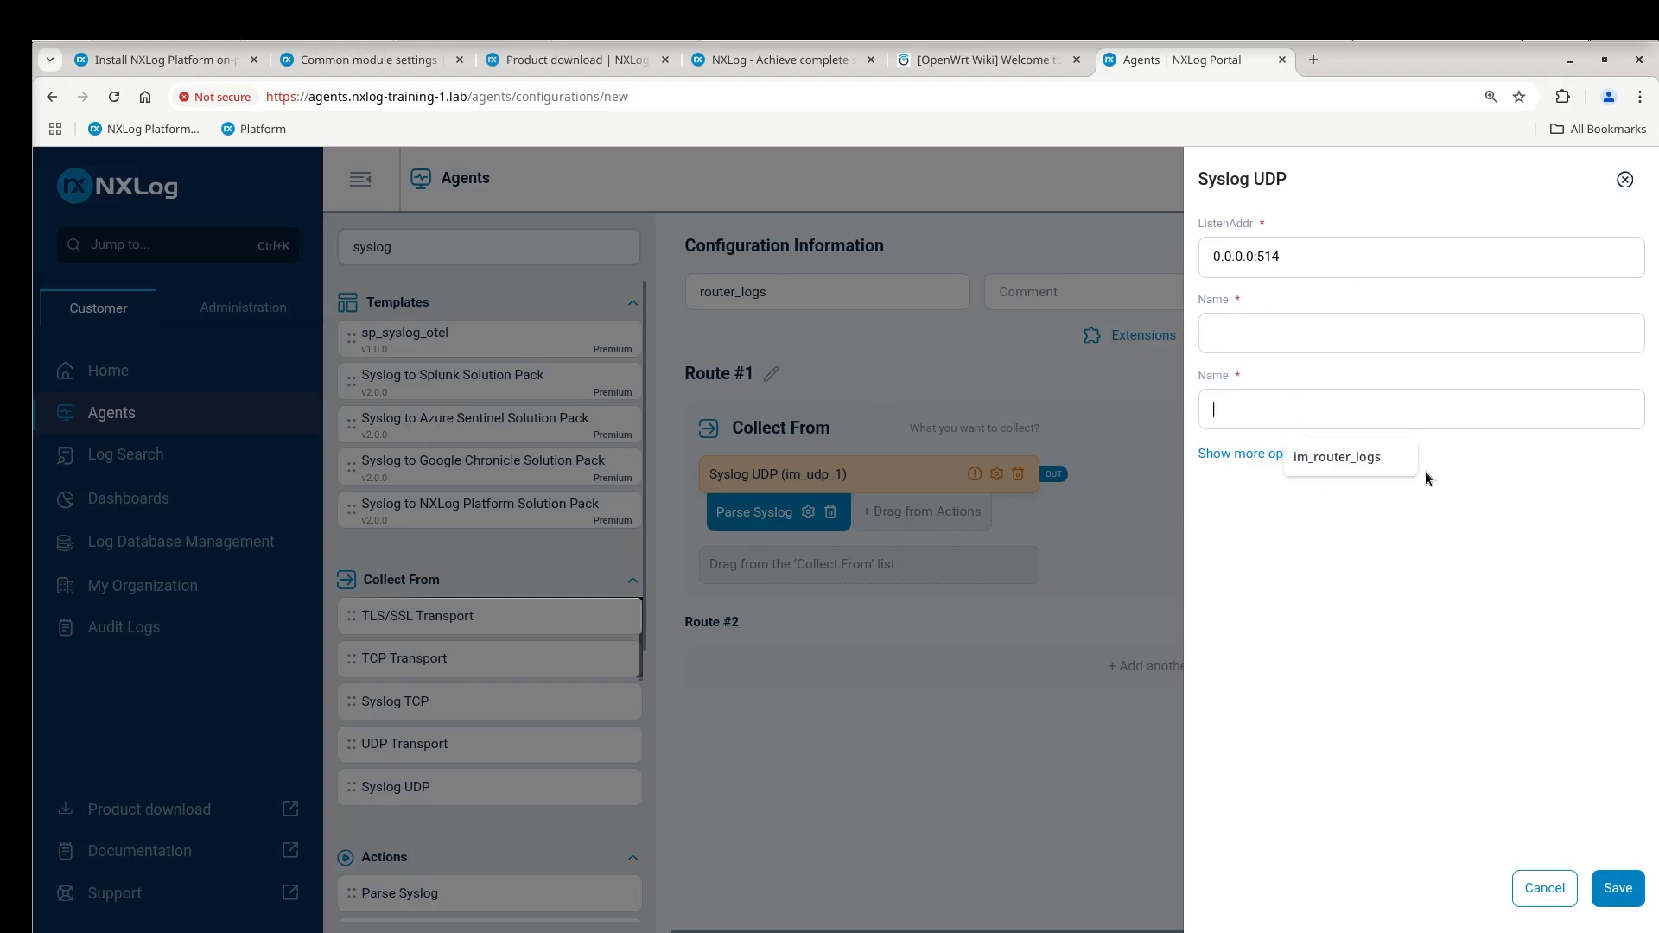
click(1337, 456)
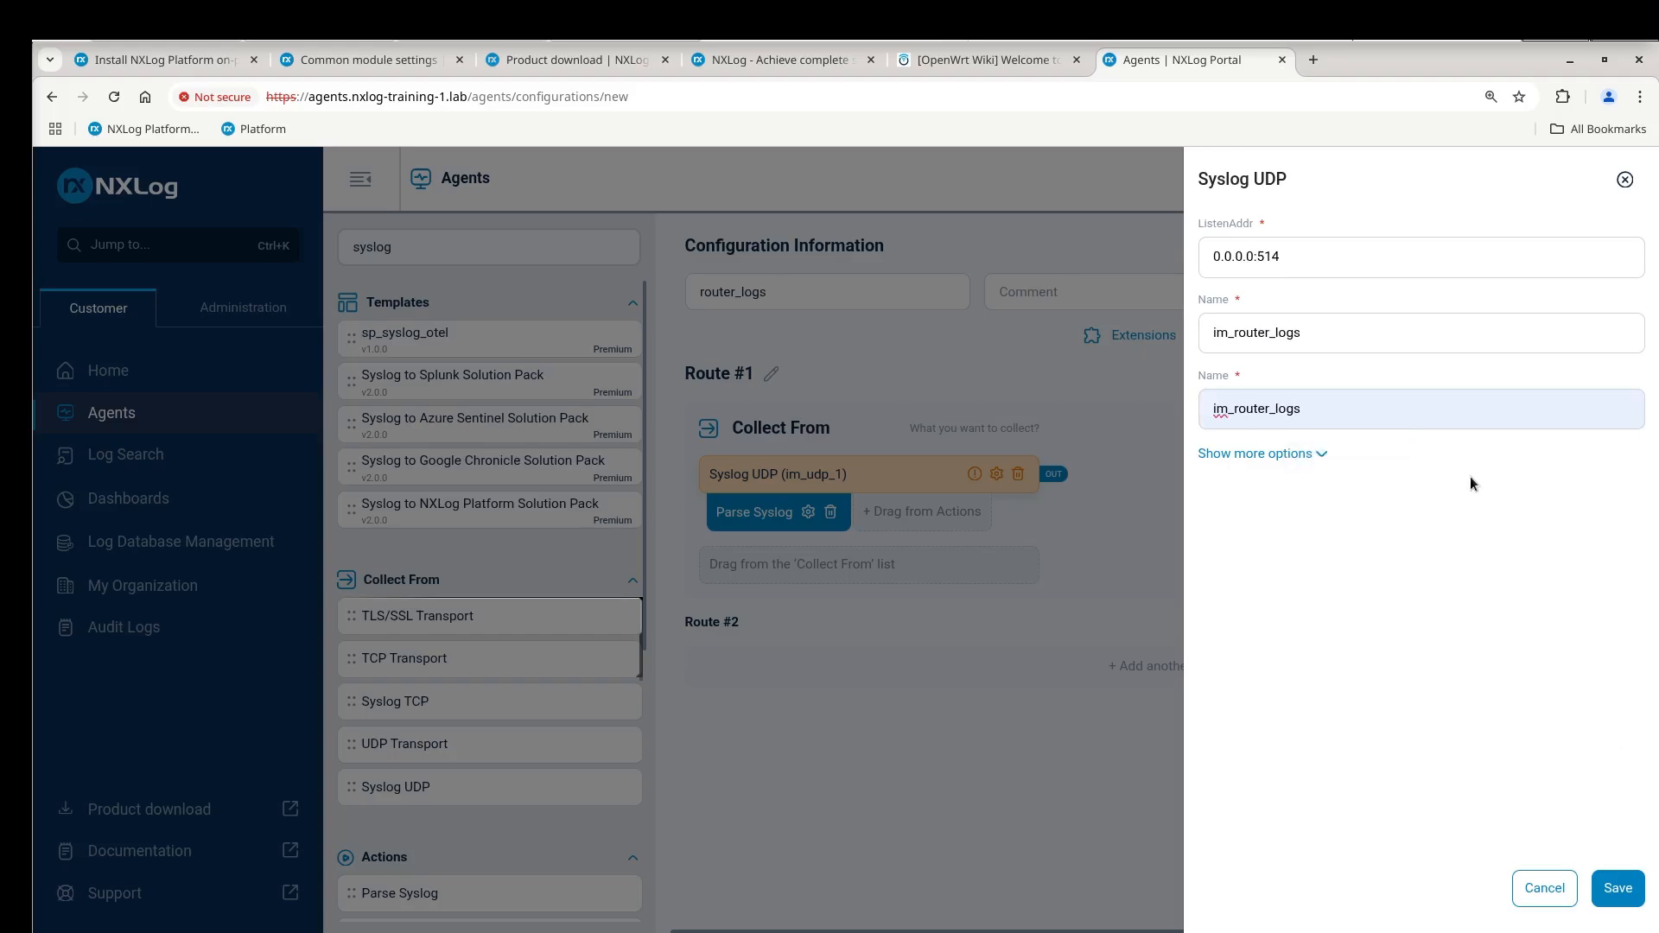
click(1618, 888)
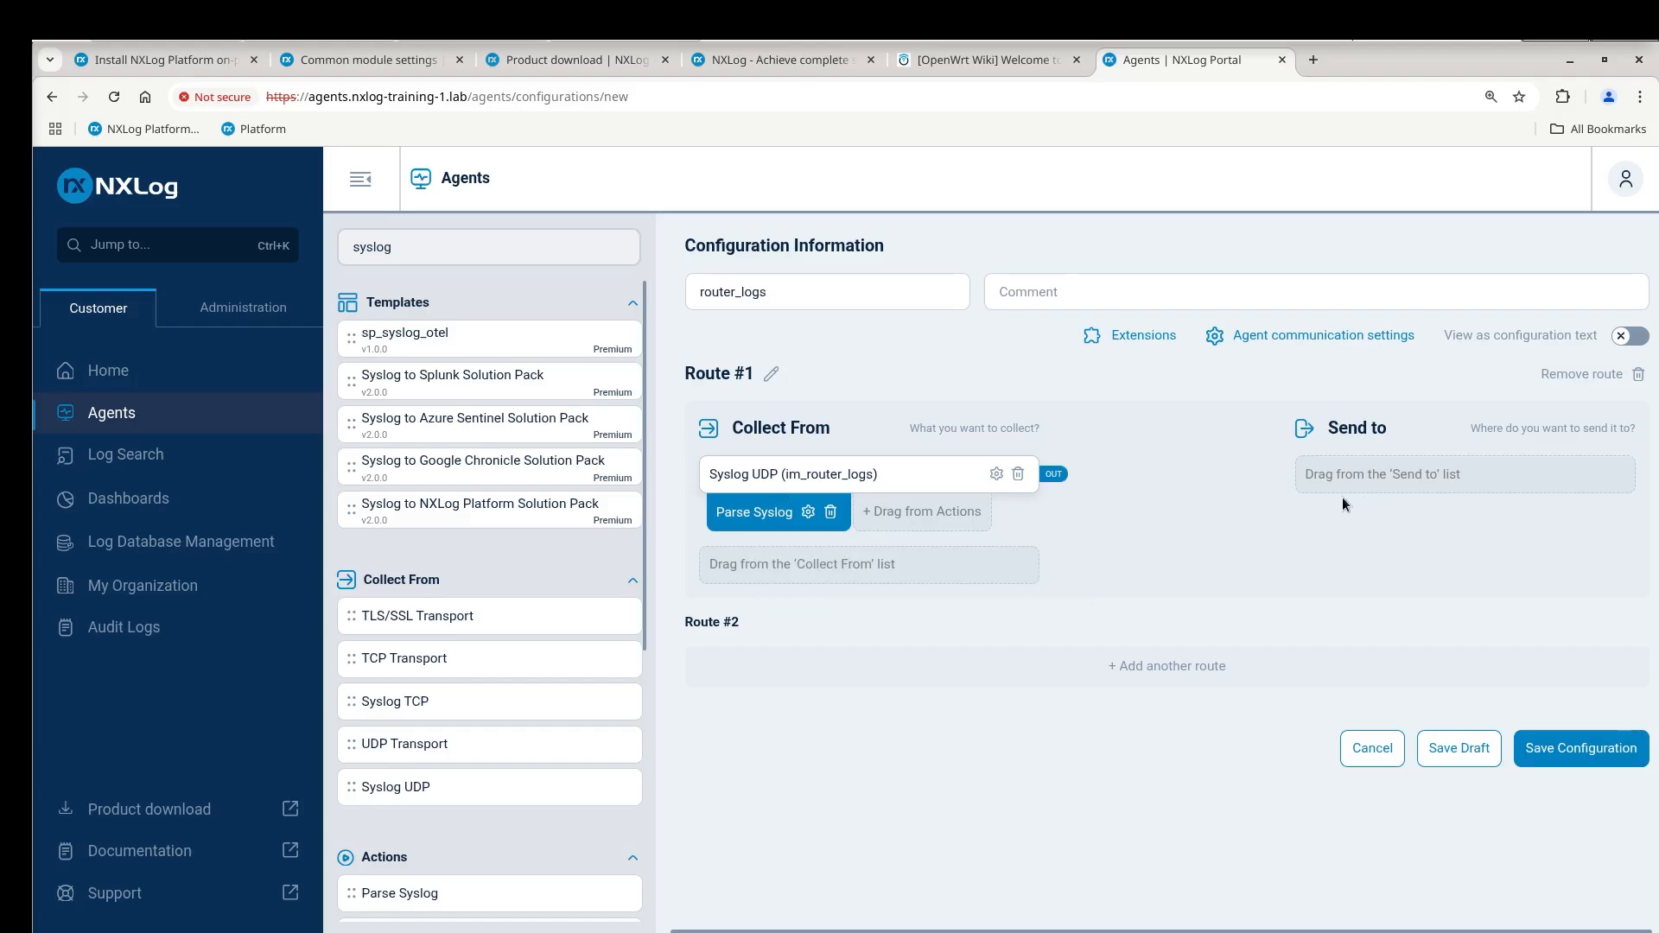
Step: Search the modules for "platfor" and add NXLog Platform as the Send to destination of Route #1
click(428, 246)
drag(443, 240, 311, 251)
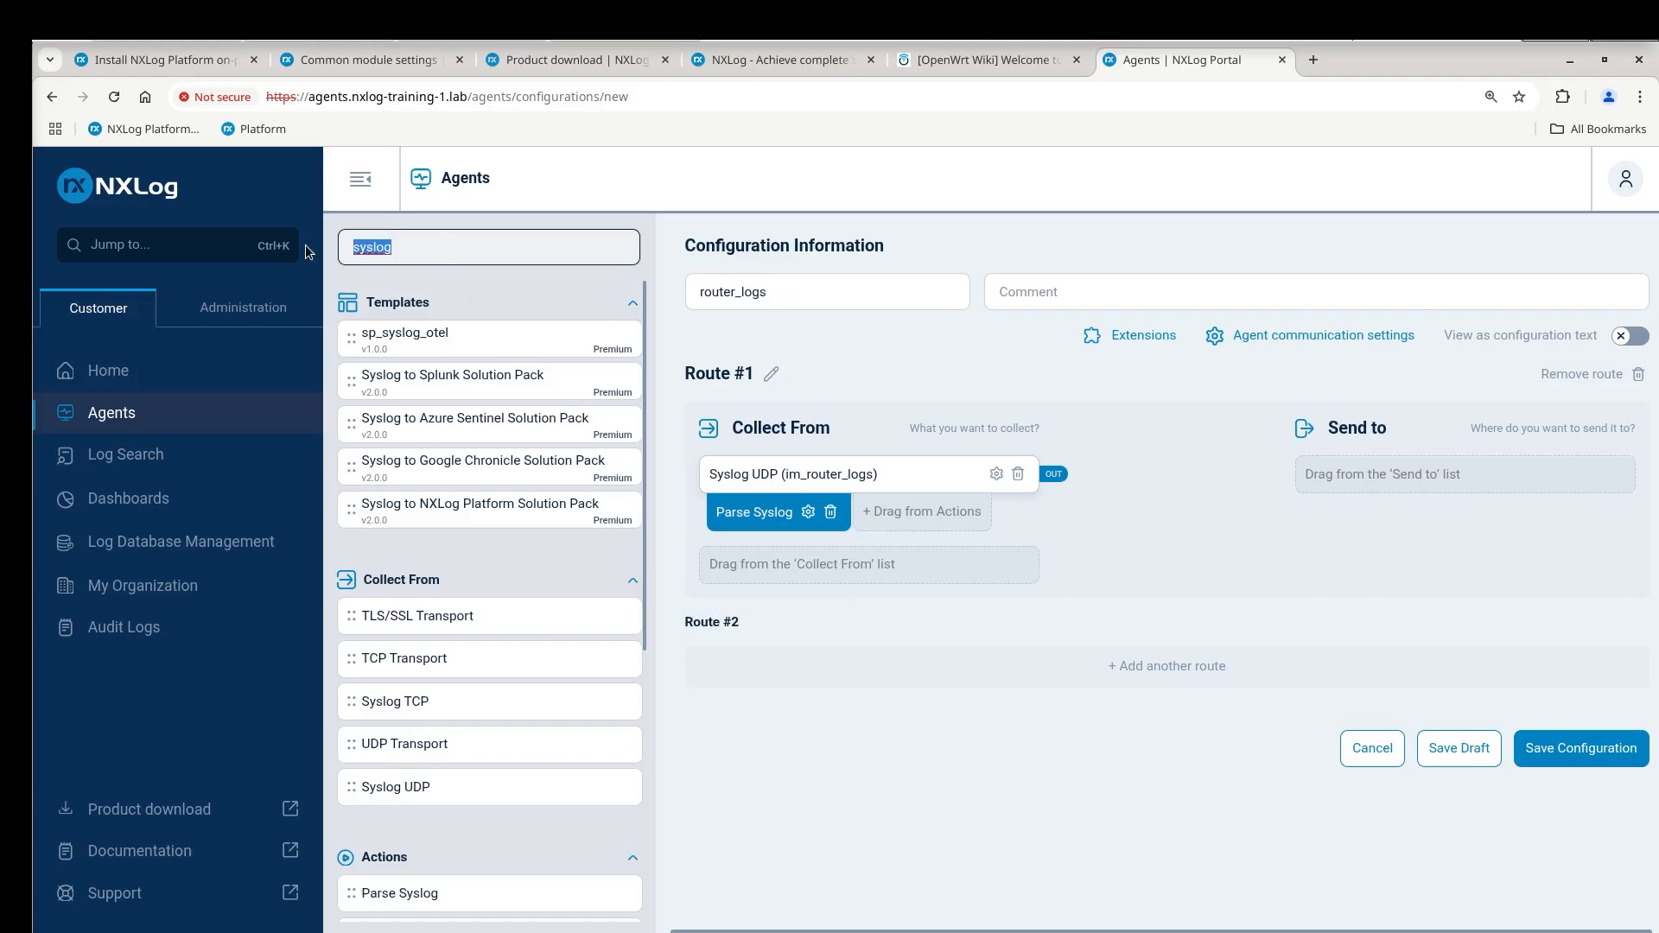
text(platfor)
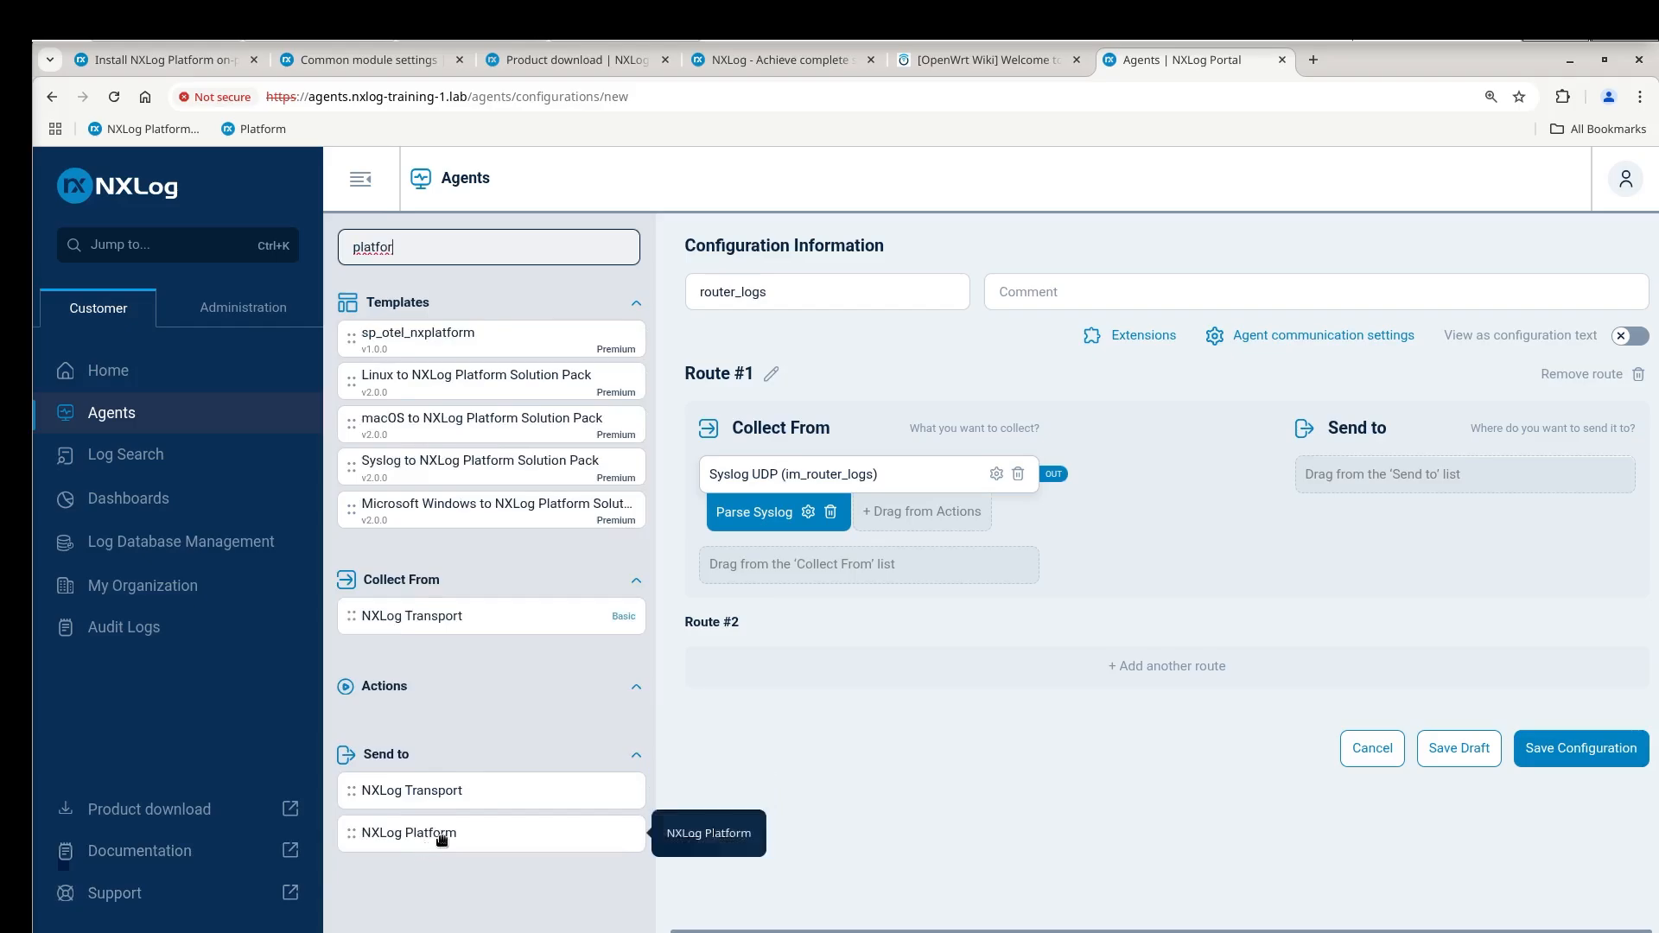
drag(430, 838, 1395, 489)
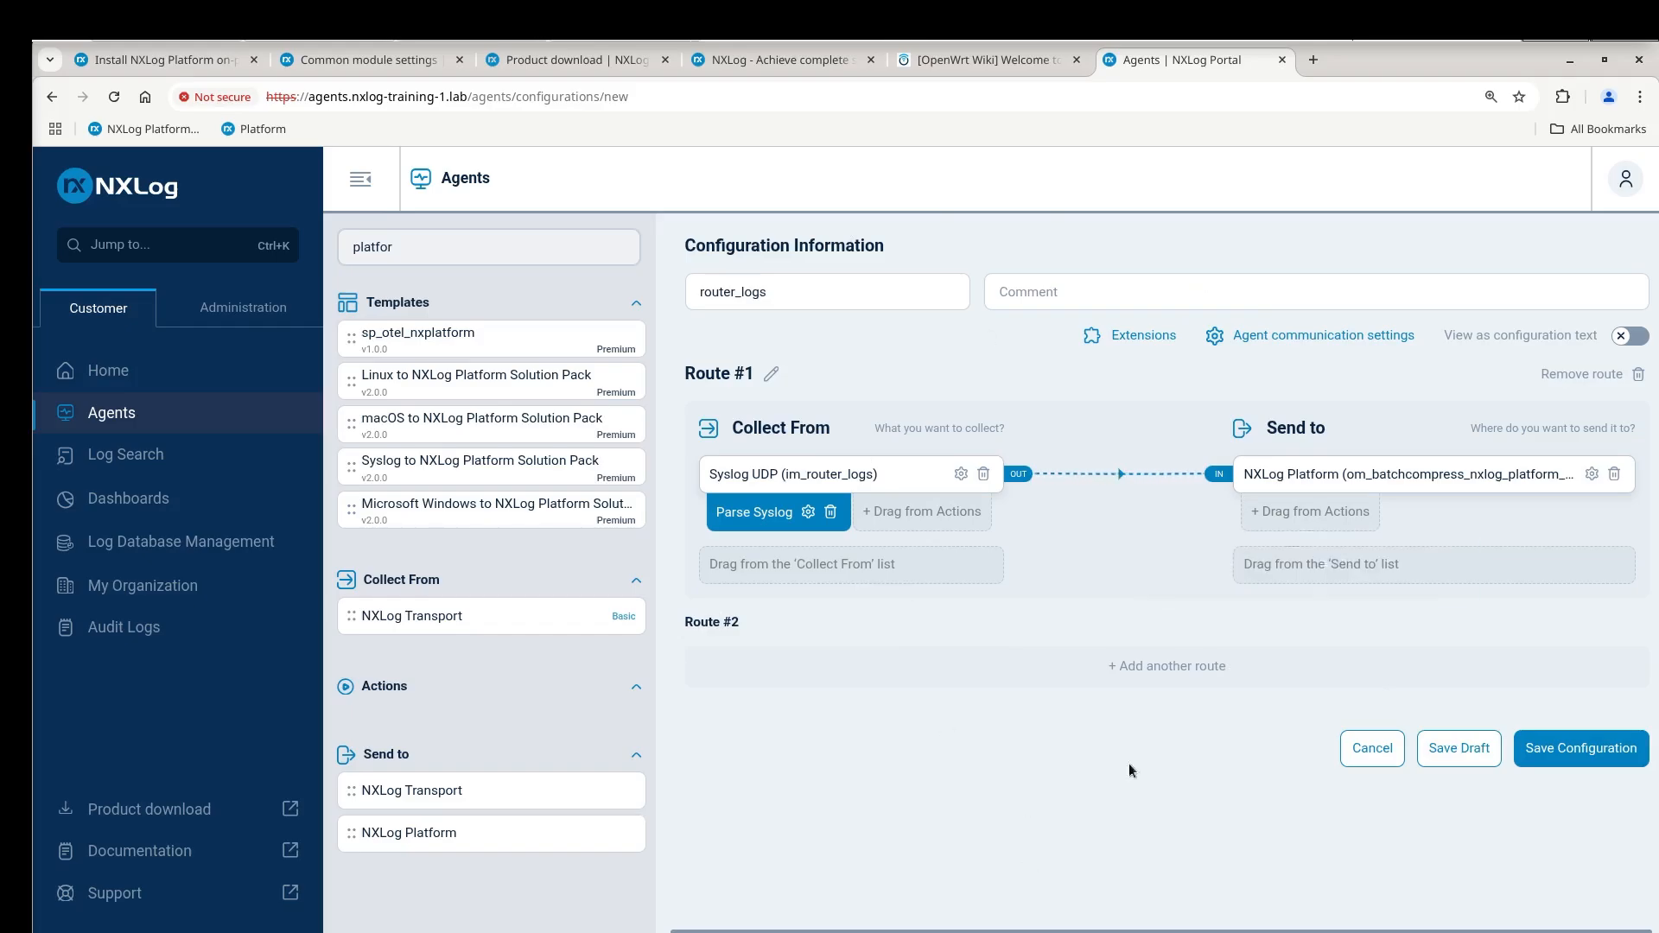
Step: Show the configuration as text and examine the im_router_logs input block, including its syslog parsing line
click(1622, 338)
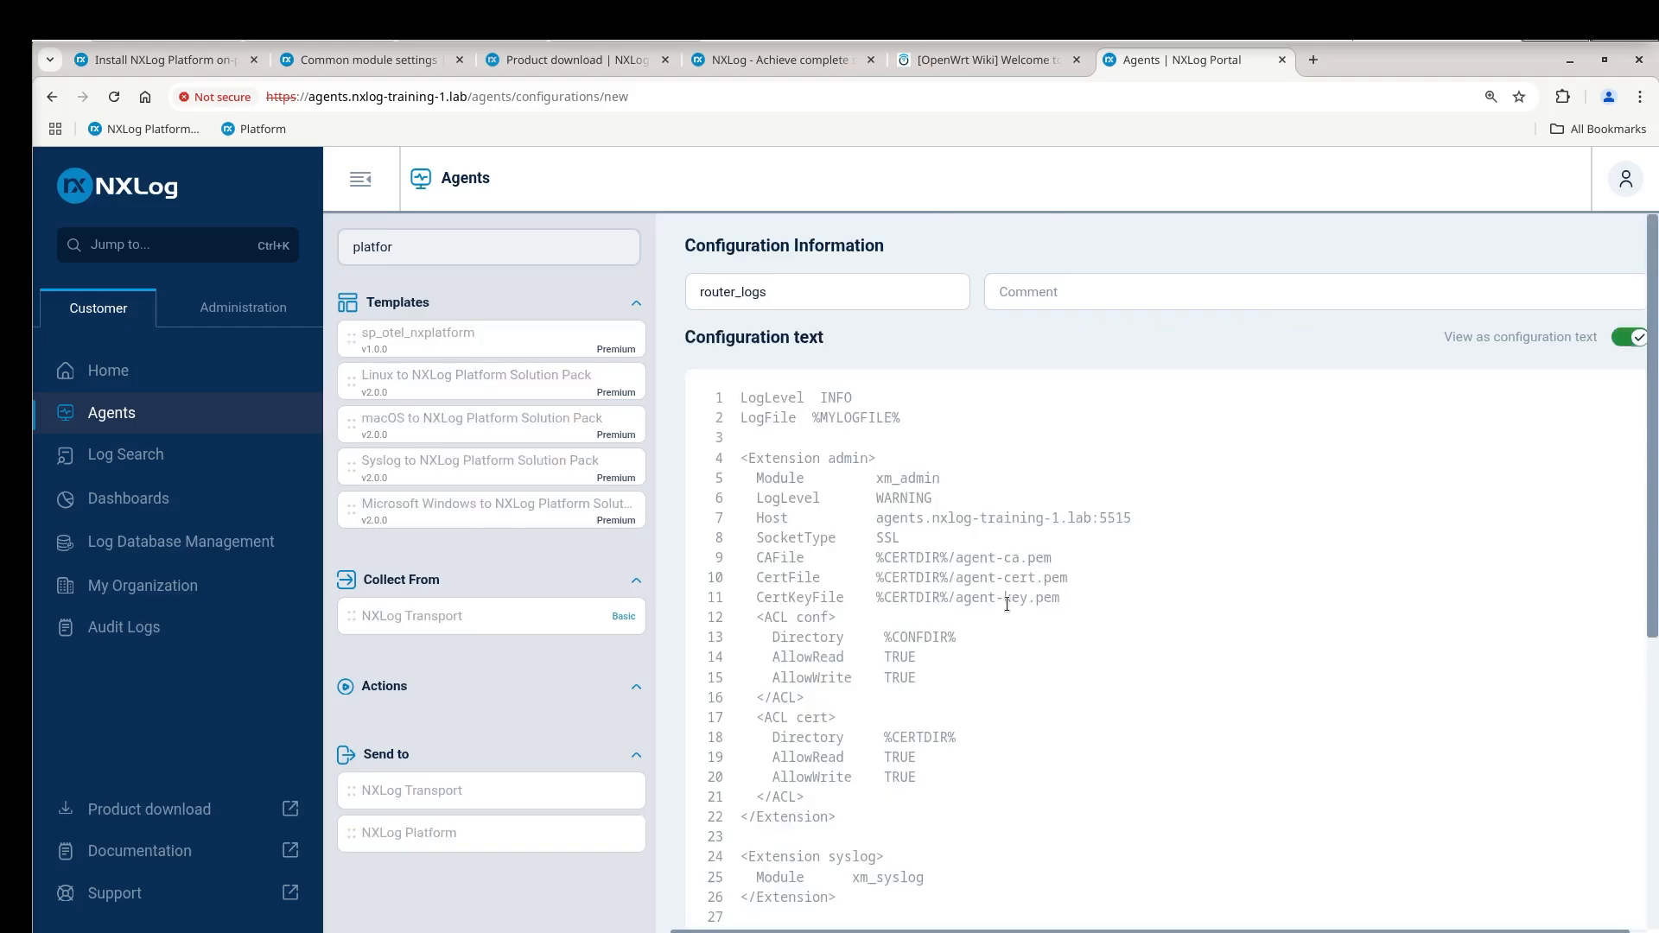
scroll(1057, 592, down, 5)
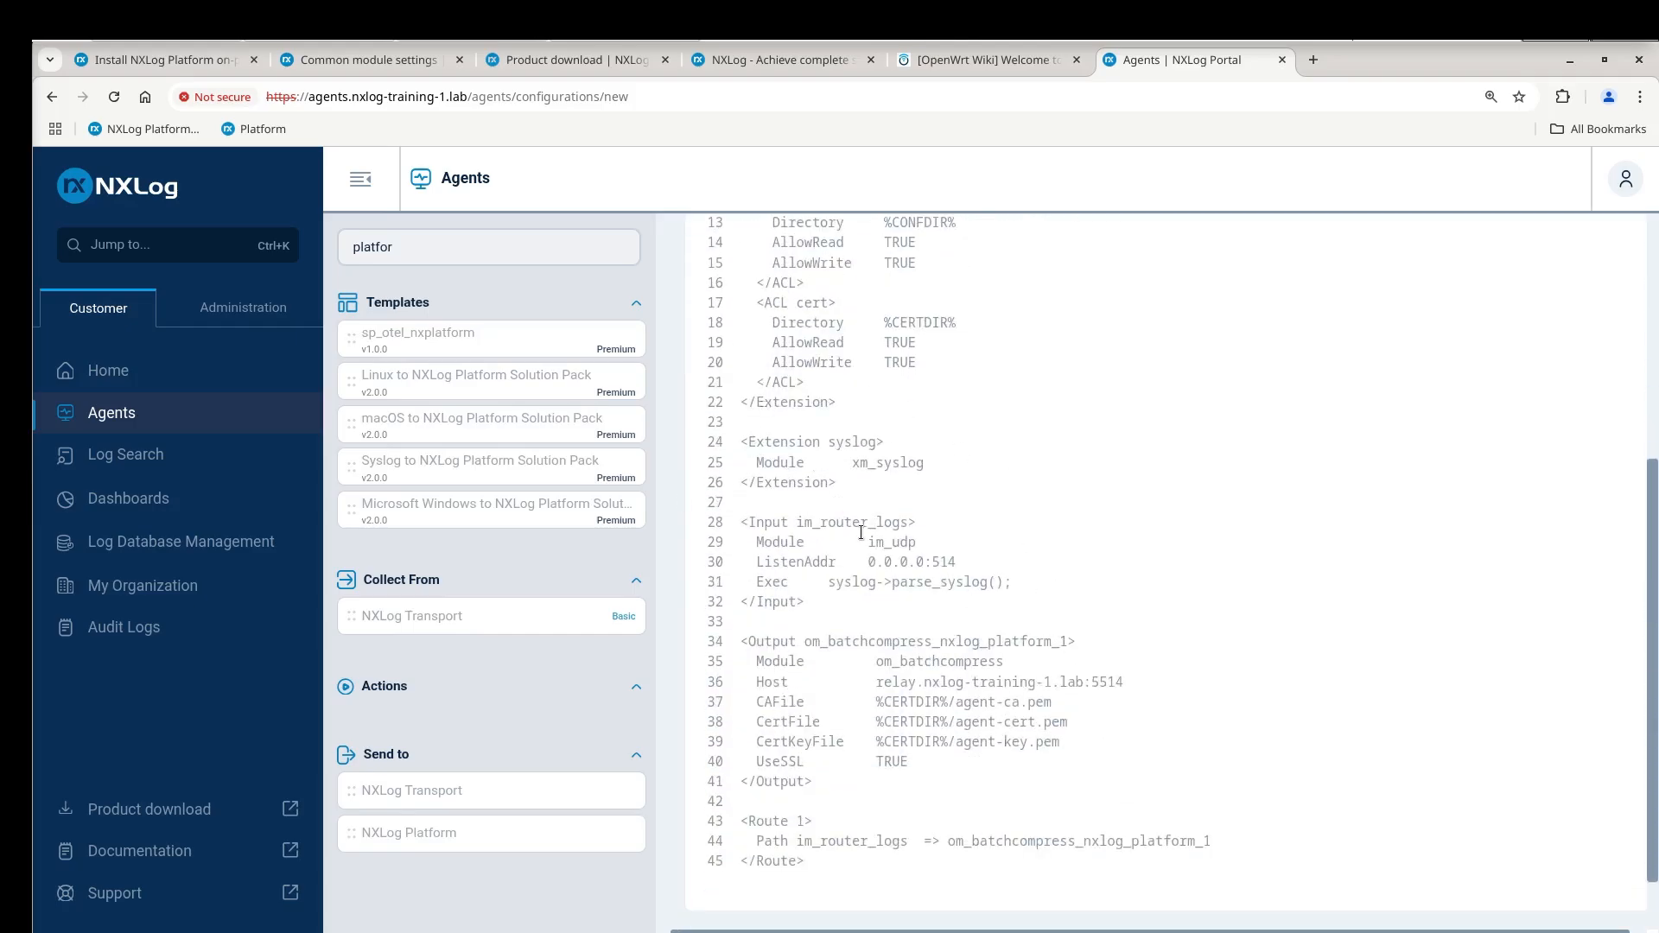
drag(1028, 585, 687, 530)
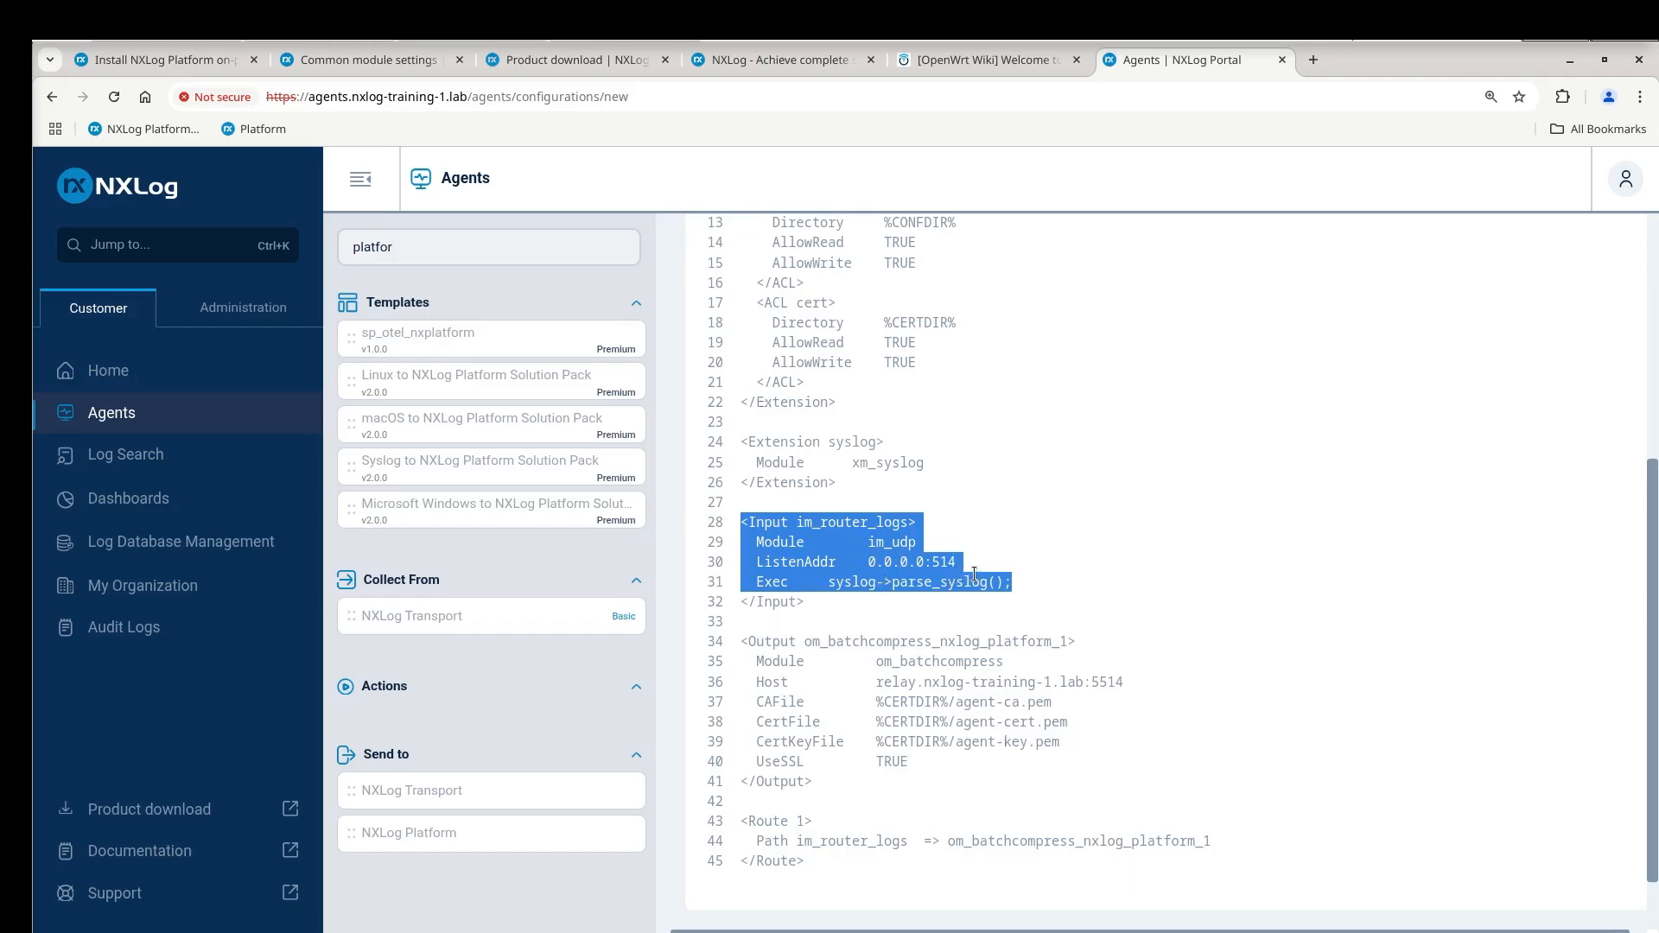
drag(804, 602, 975, 587)
click(975, 587)
drag(821, 583, 1015, 585)
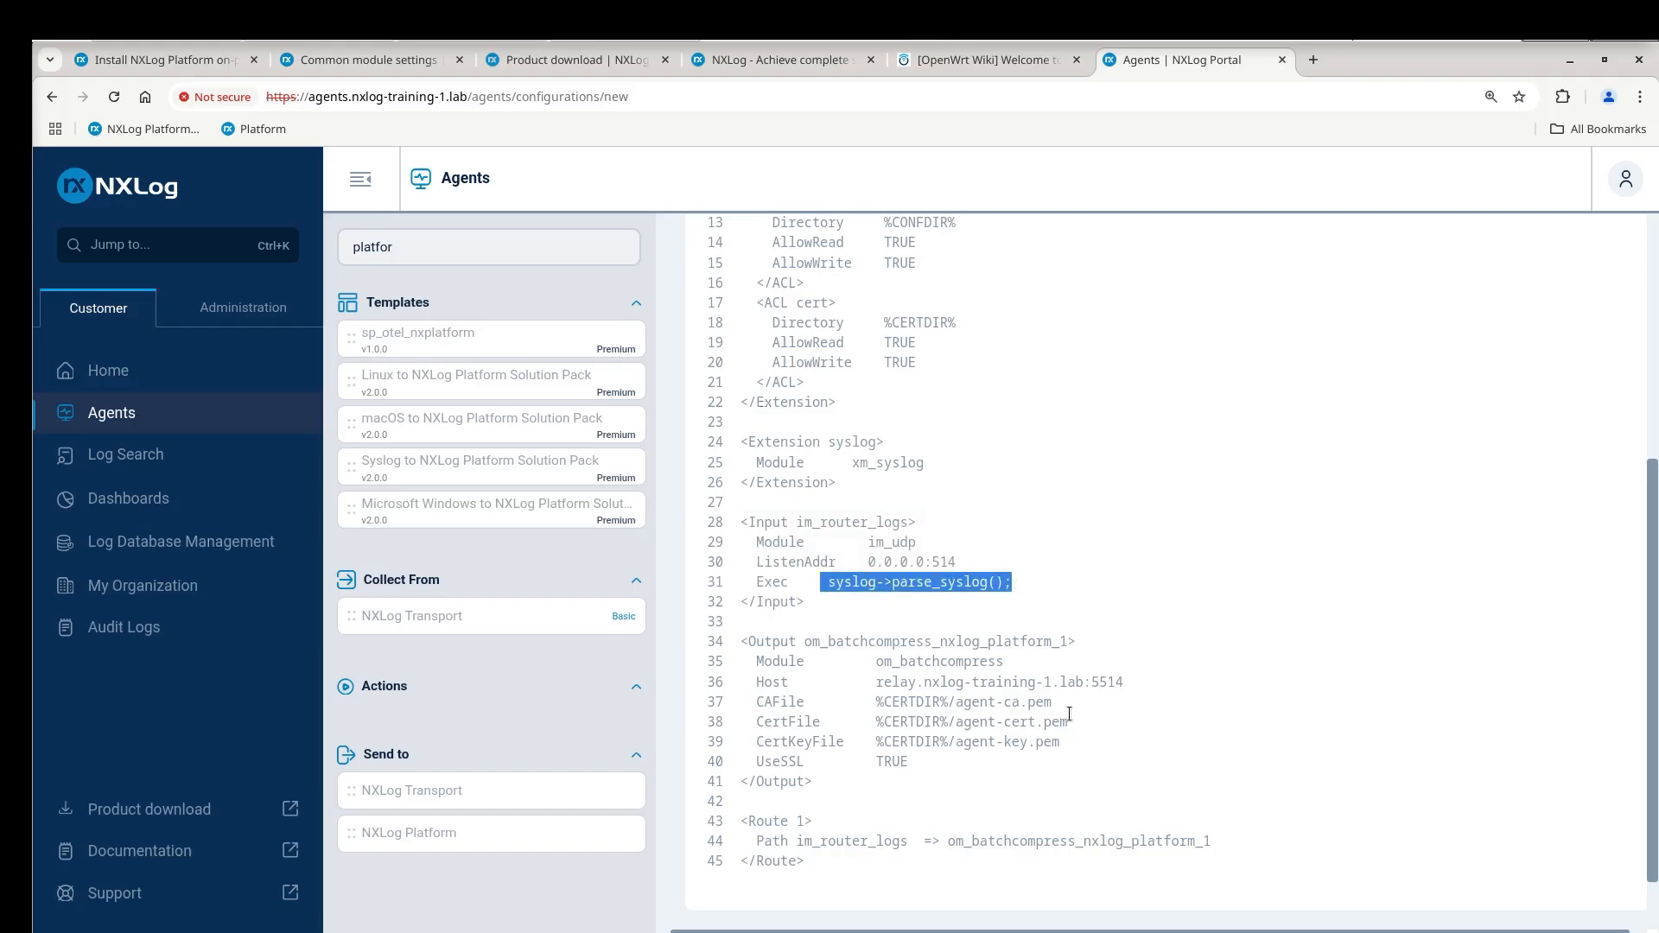
Step: Review the output's host and certificate lines and the Route 1 path in the configuration text, and save the configuration
drag(868, 682, 1044, 682)
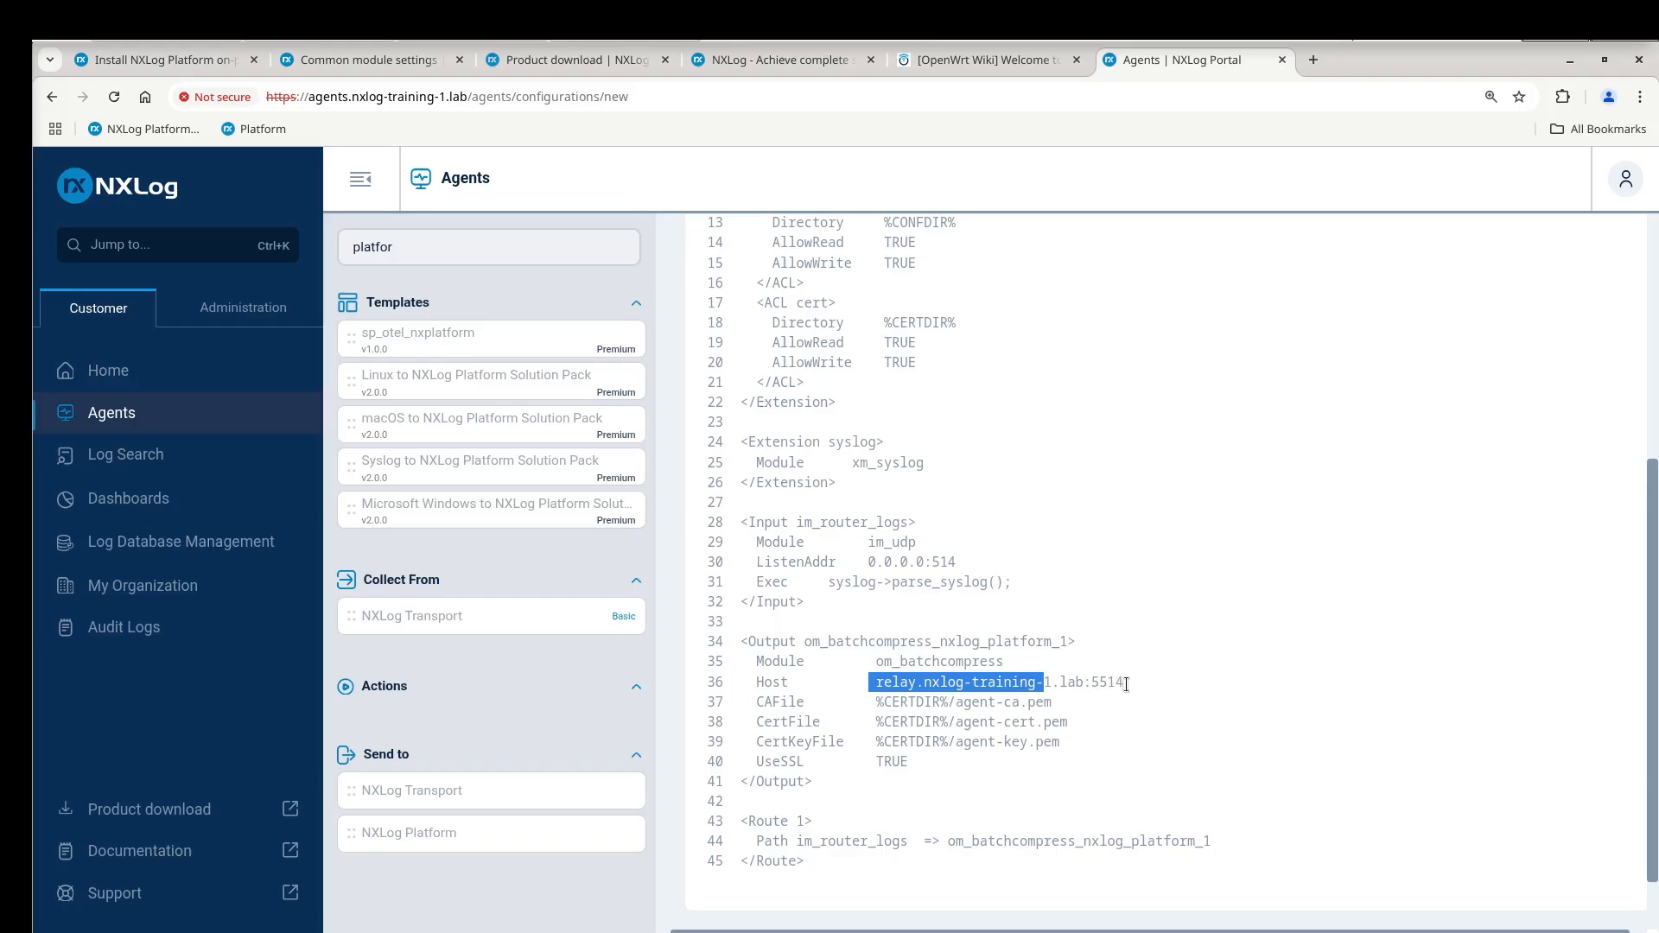
drag(748, 696, 1223, 737)
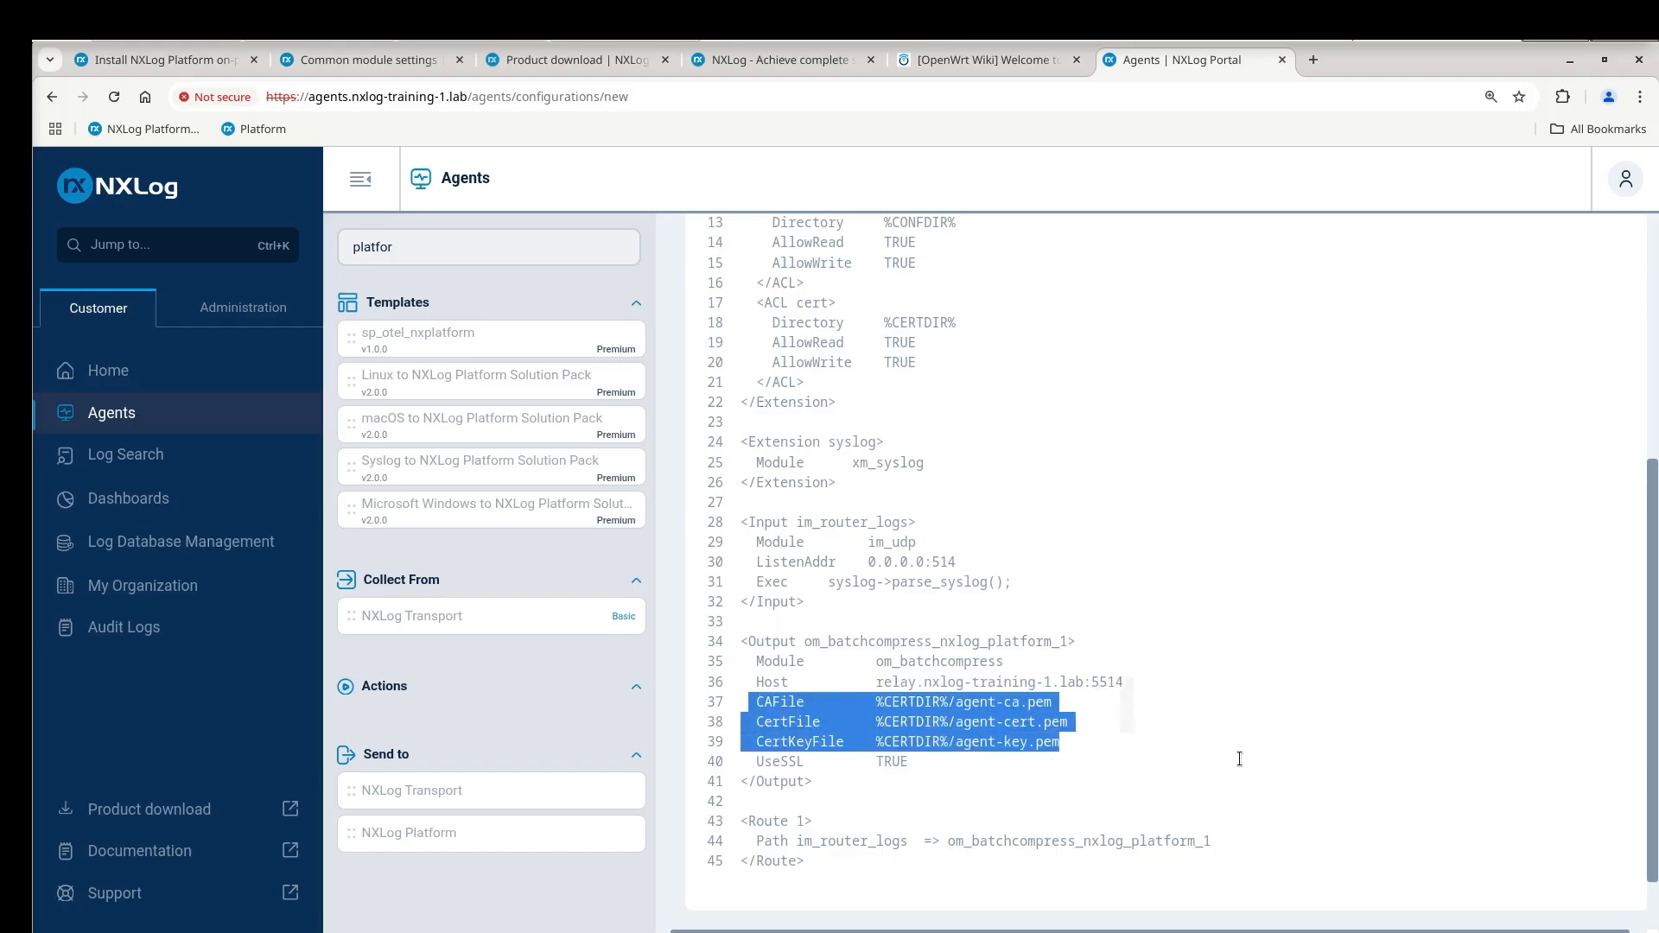
scroll(1240, 759, down, 1)
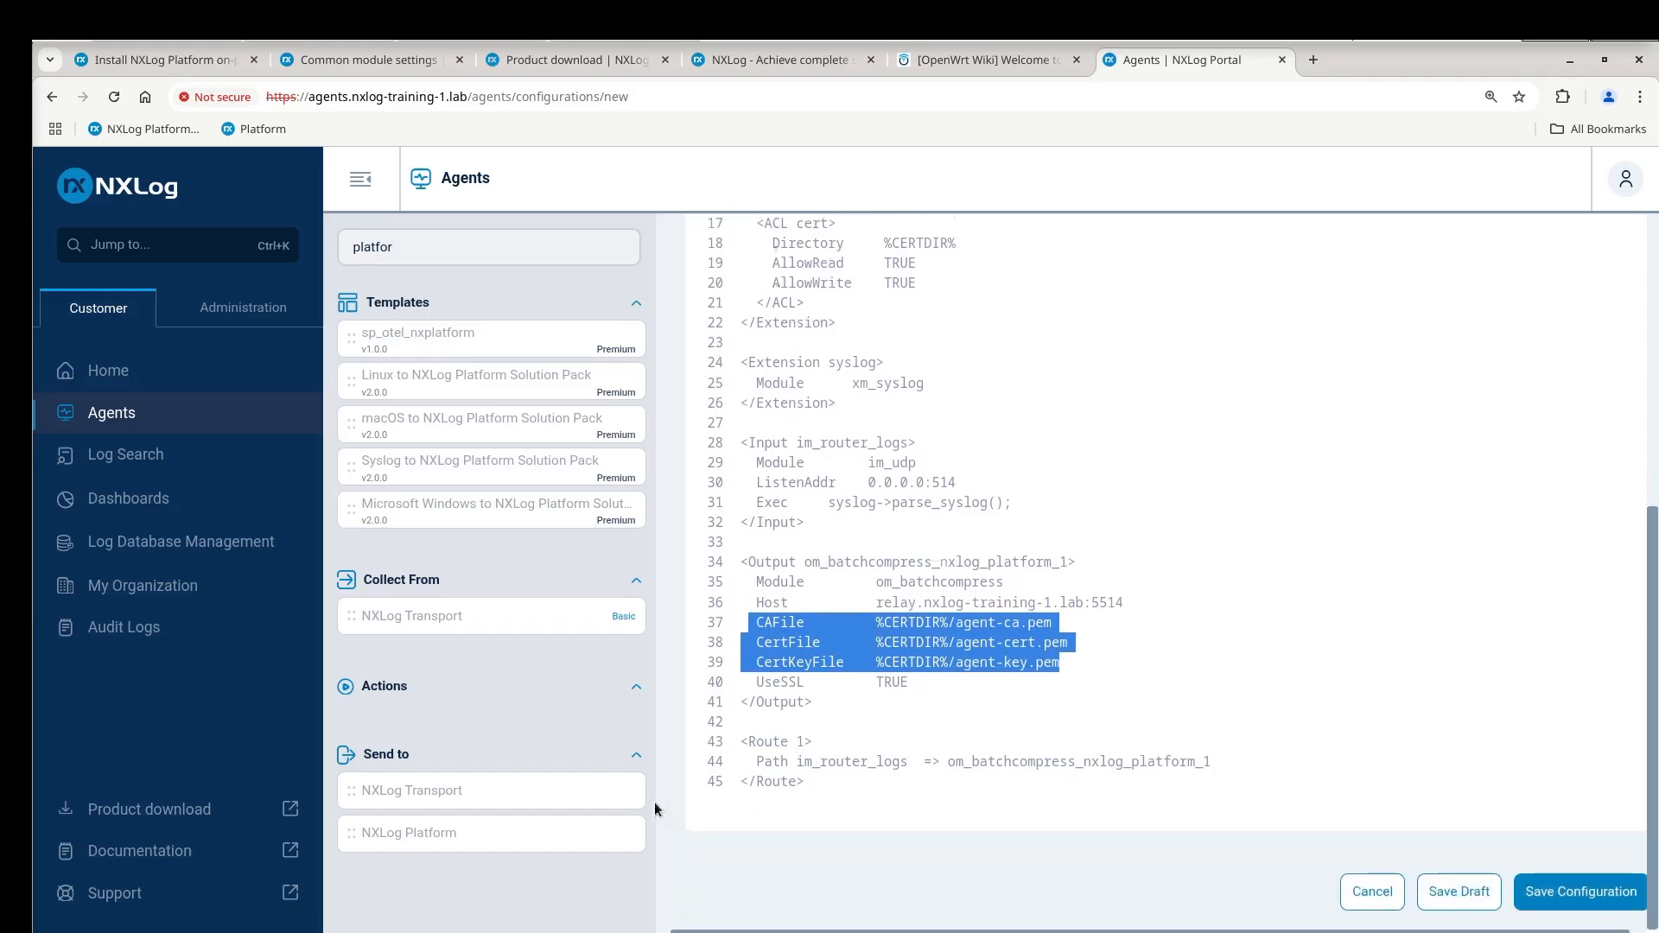
drag(745, 767, 920, 768)
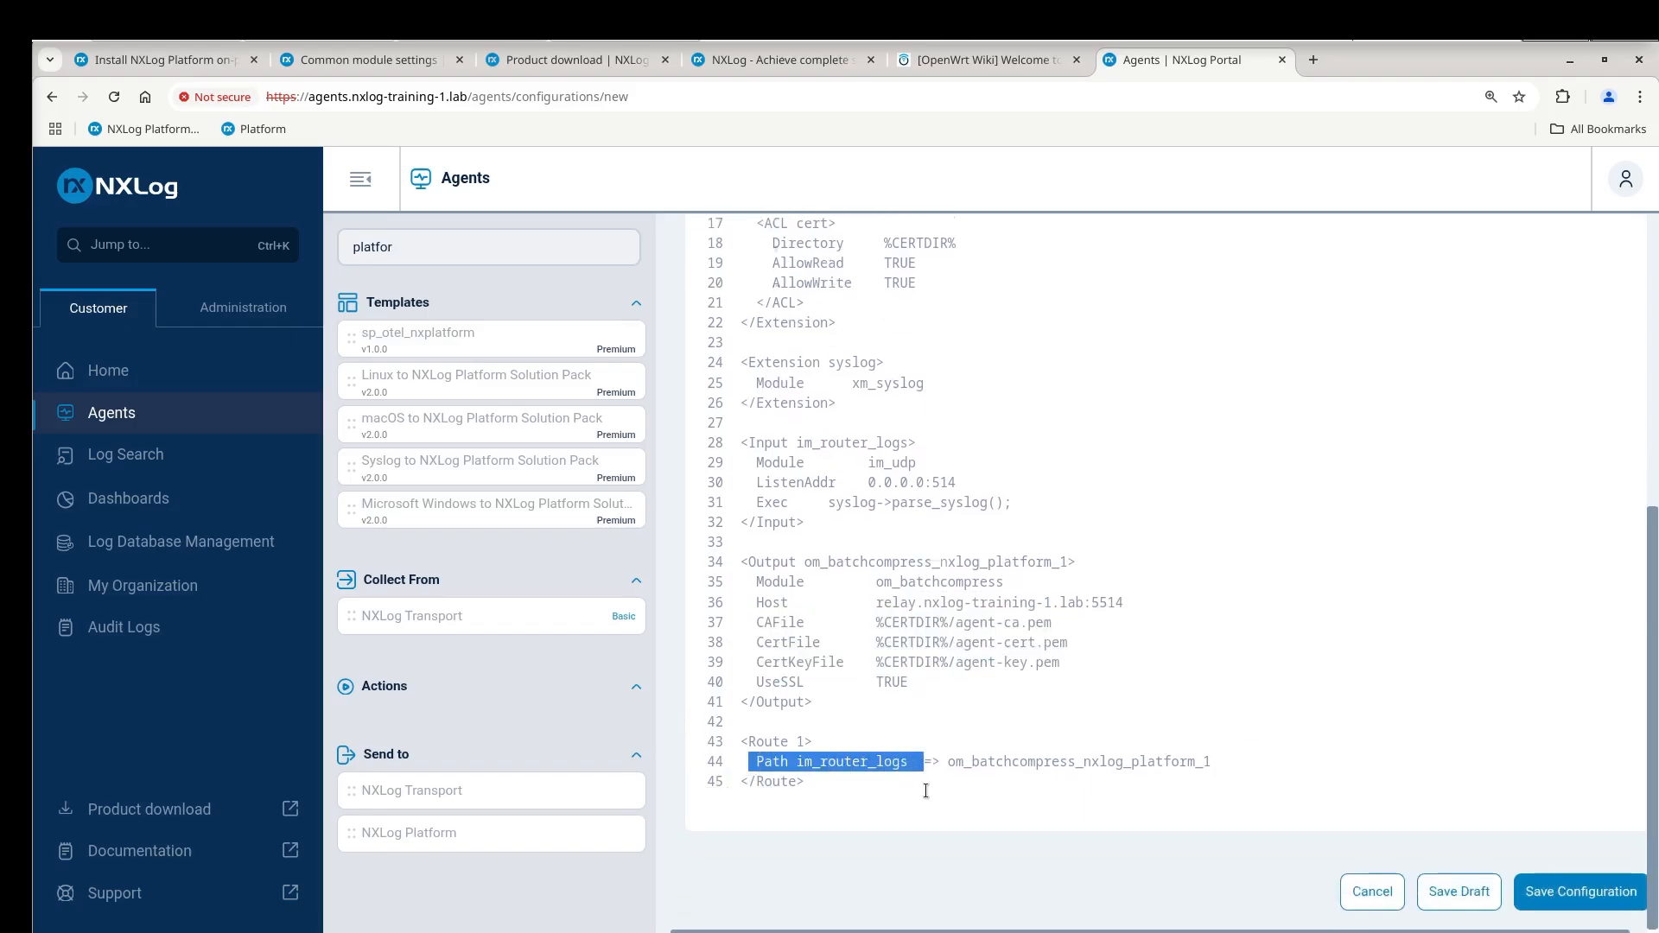
click(970, 764)
drag(934, 761, 1237, 761)
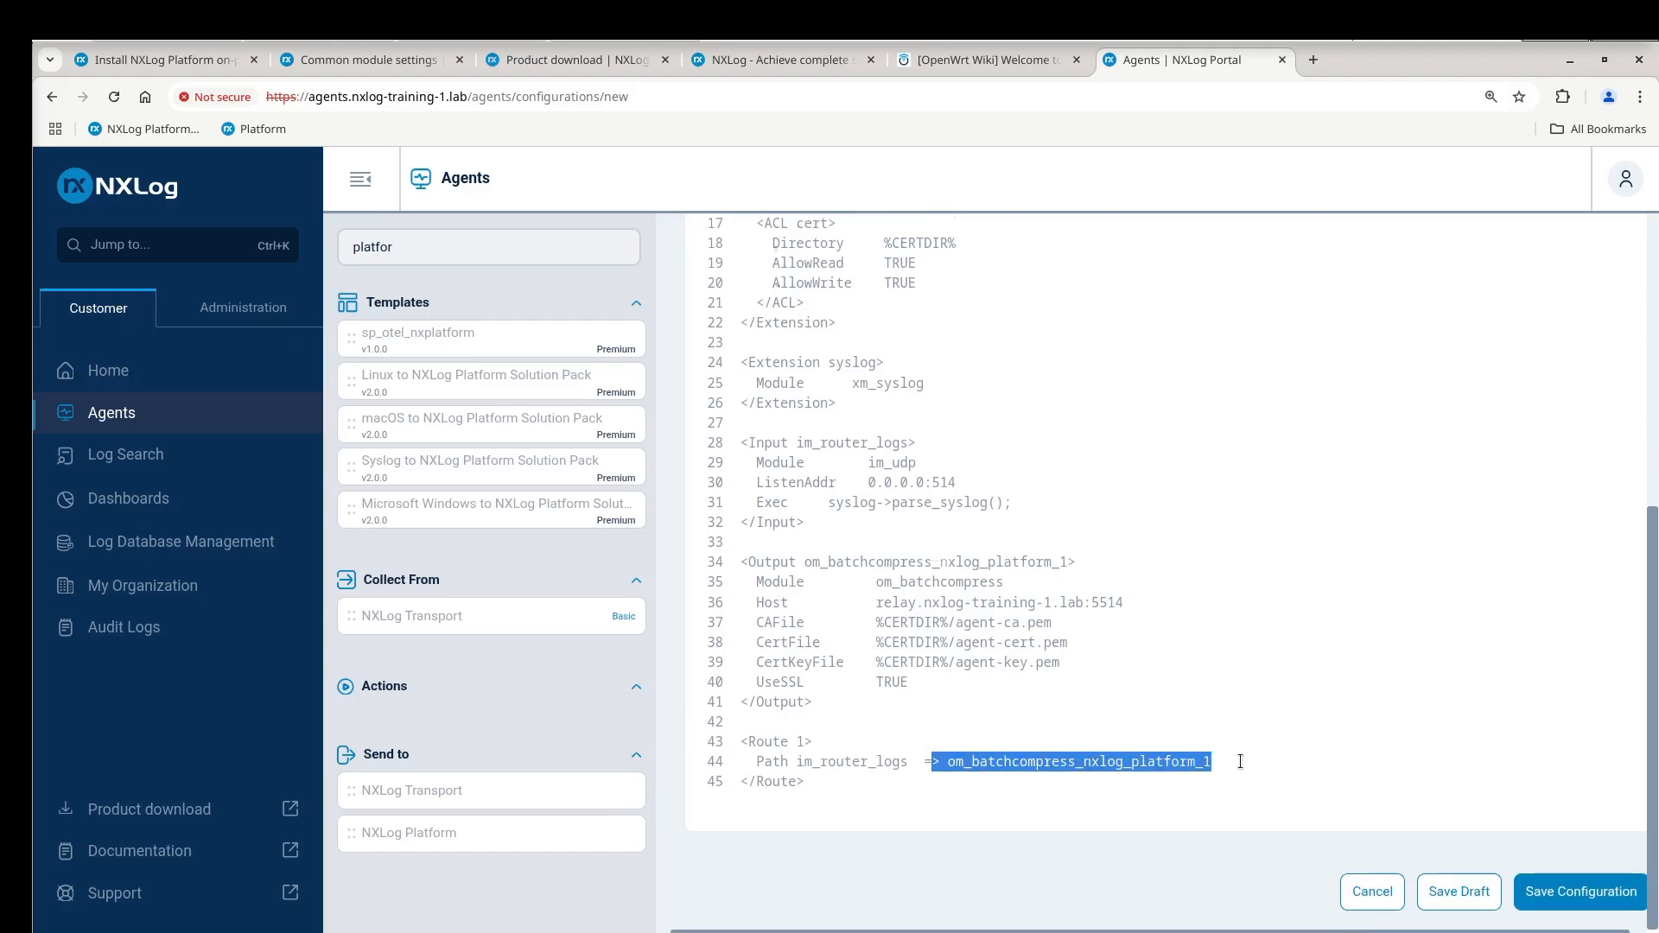
click(1561, 902)
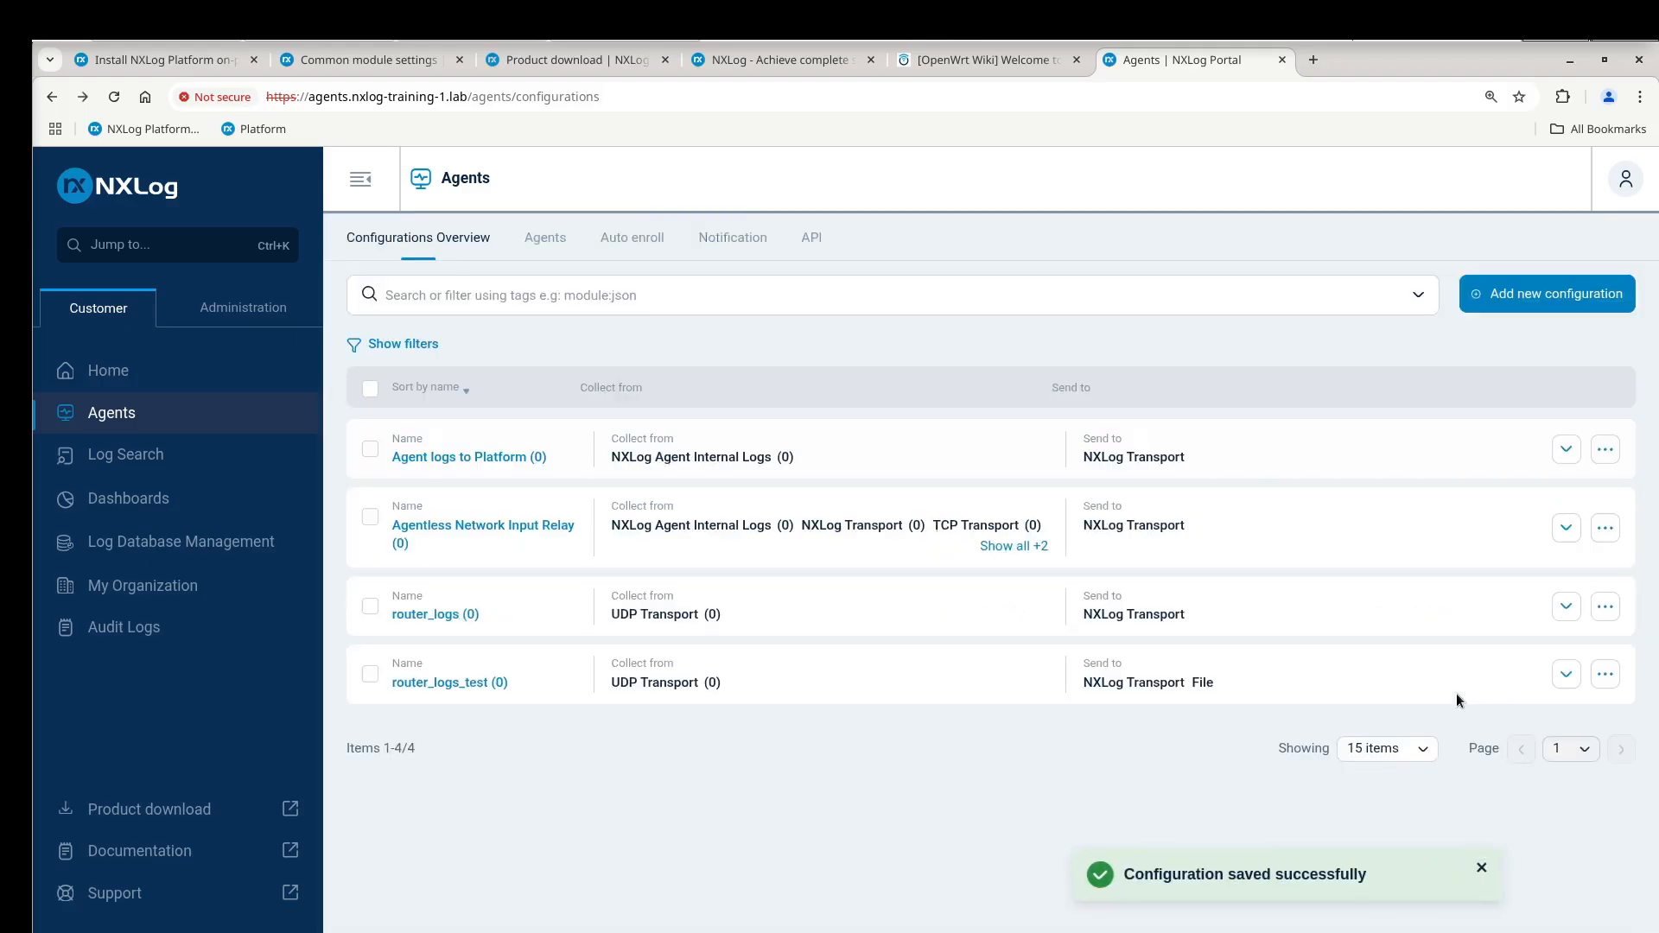
Step: Assign the router_logs configuration to agent xubuntu-2404-agent1, save the assignment, and restart the agent
click(533, 245)
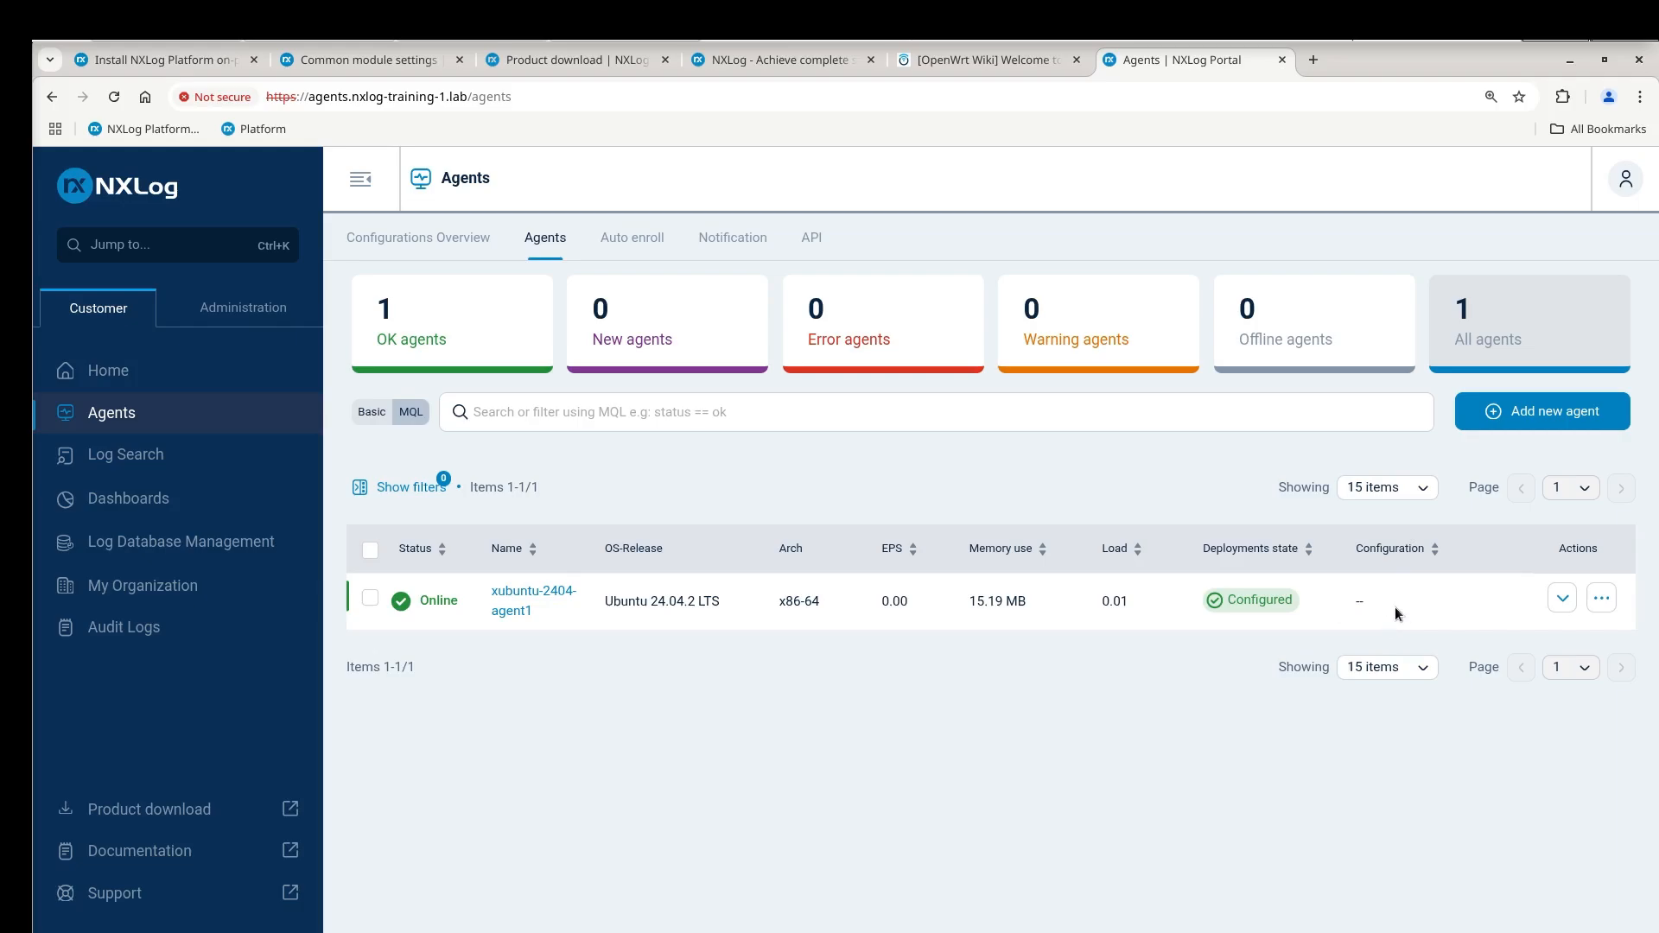
click(1602, 599)
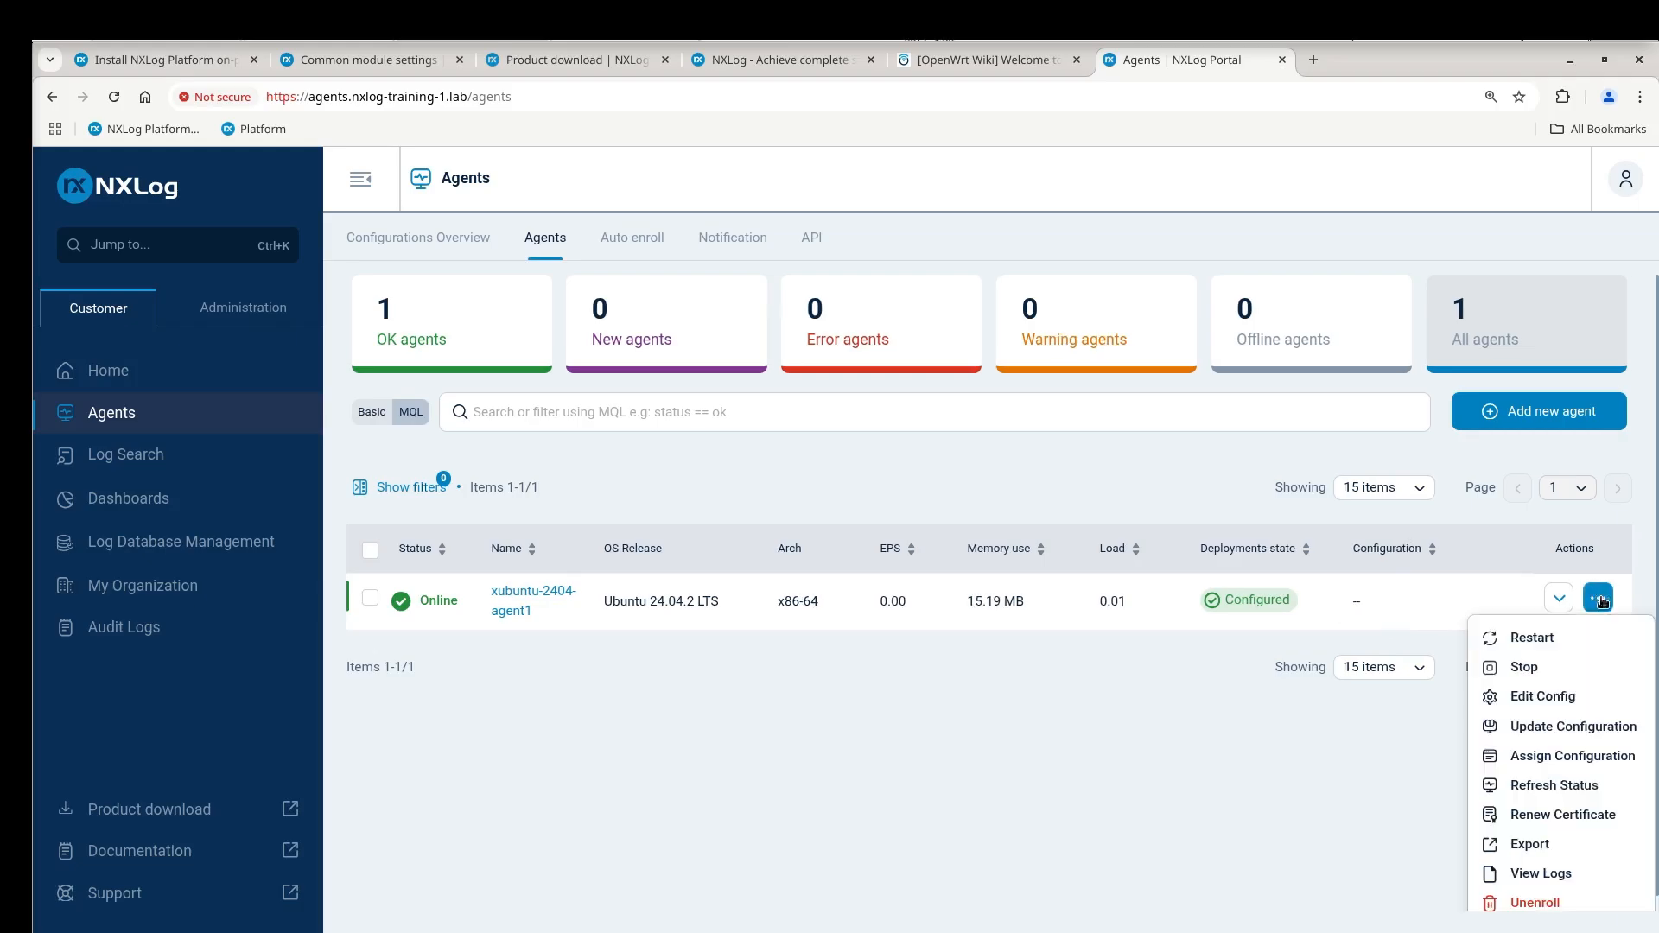
click(1607, 764)
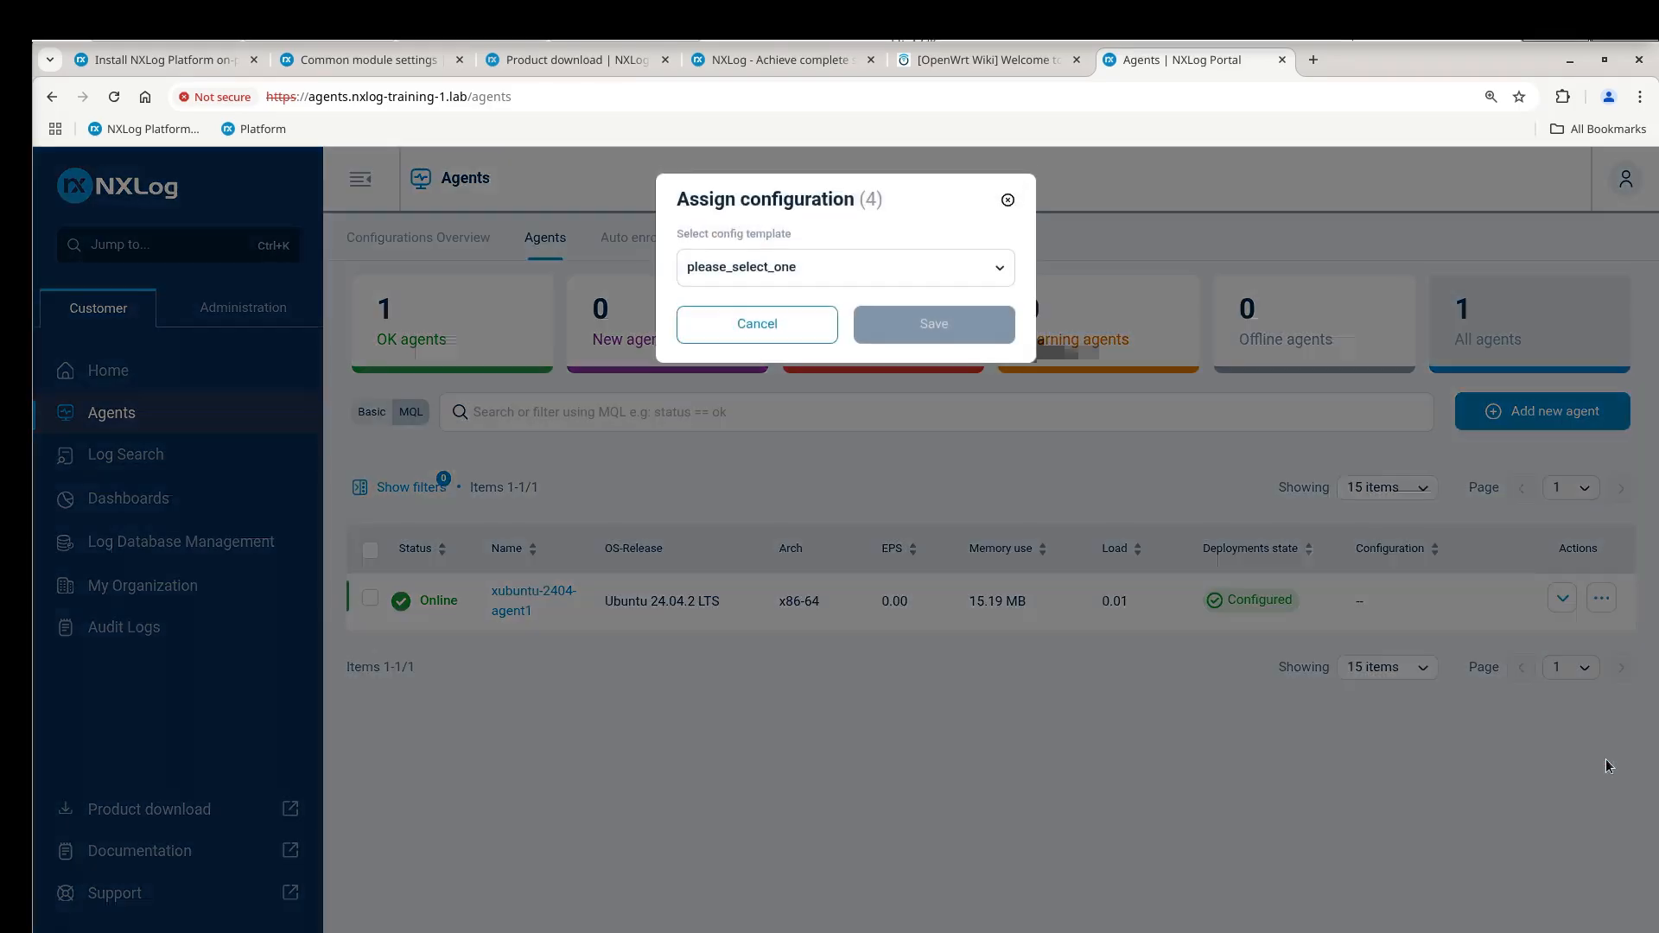
click(889, 272)
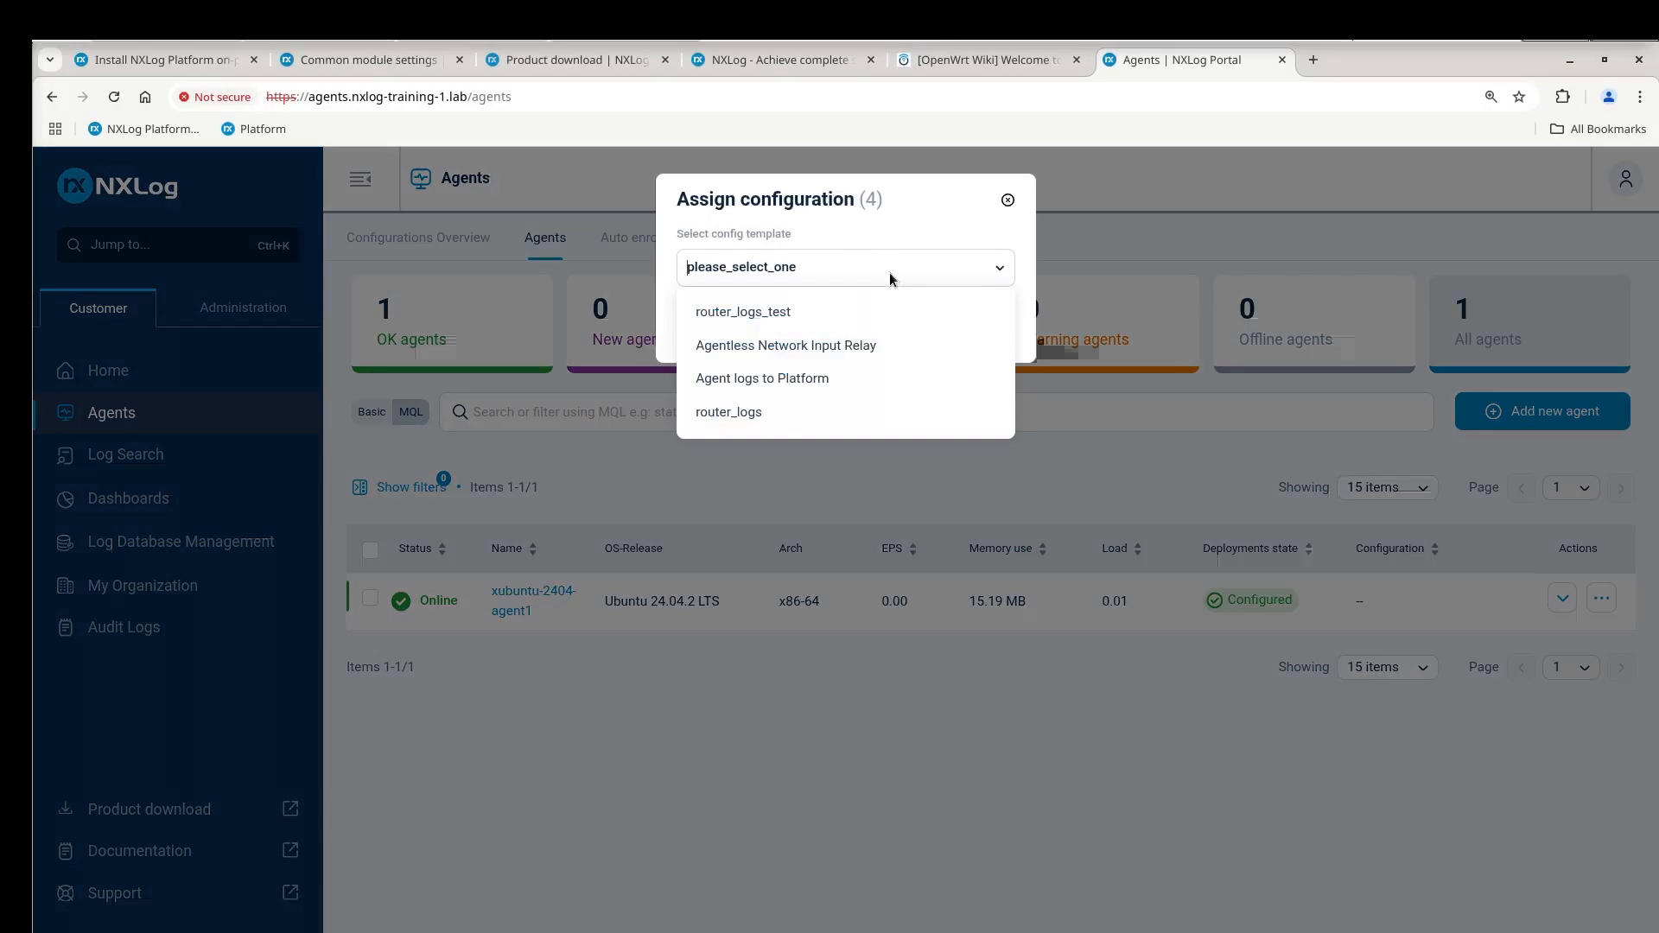
click(756, 413)
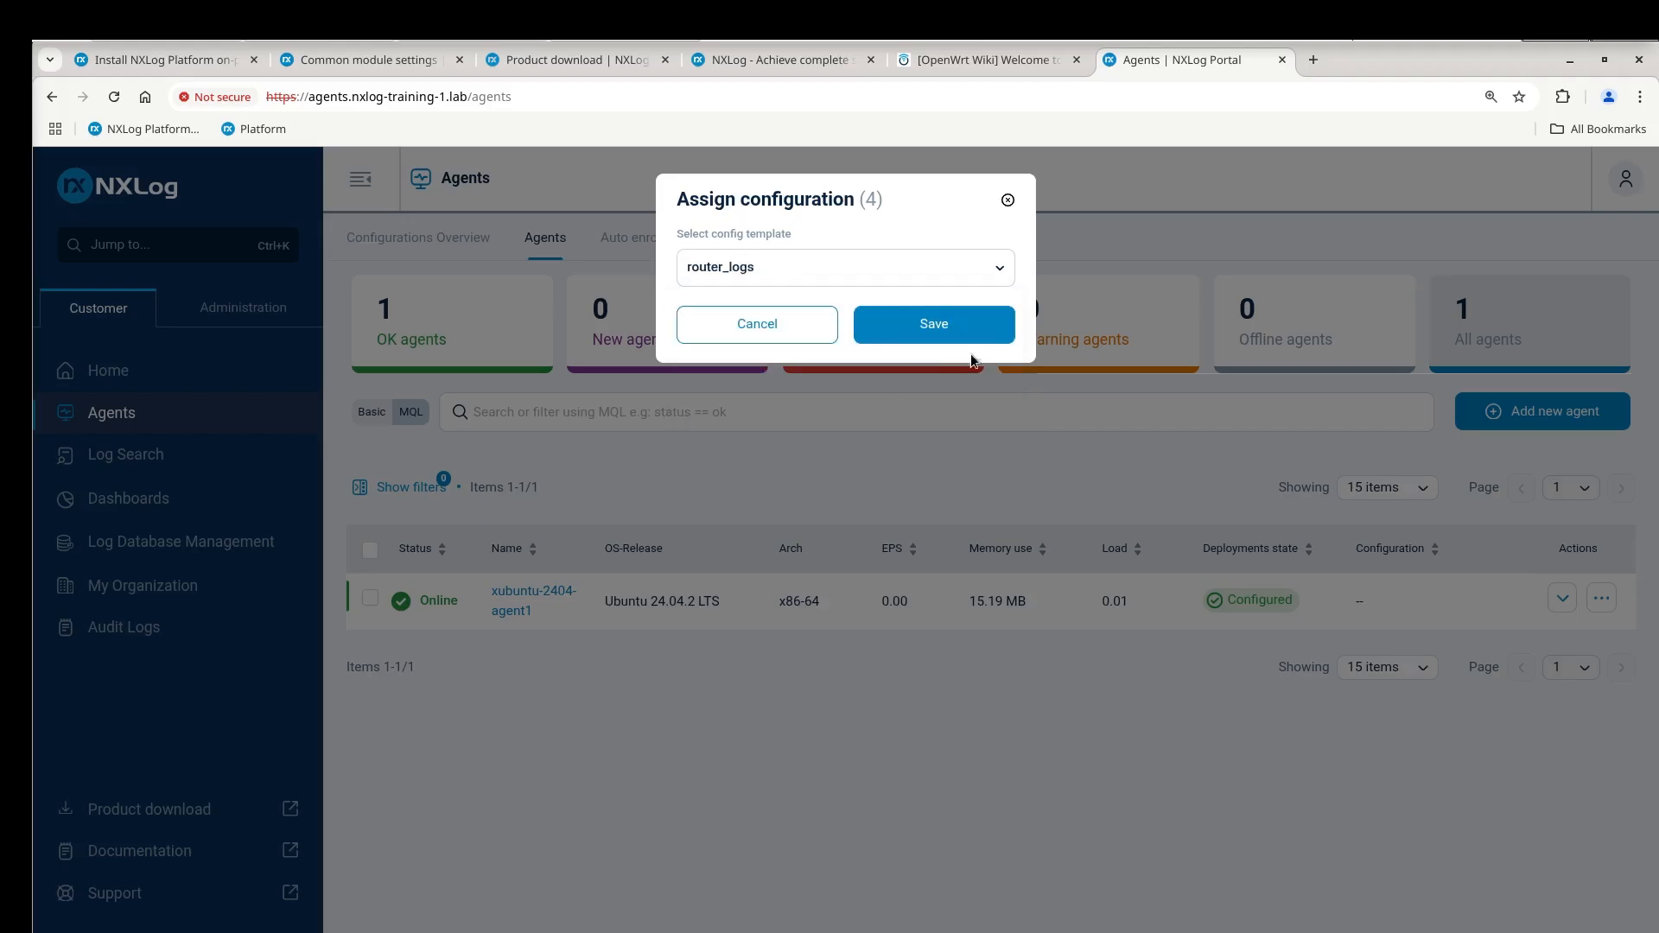
click(923, 326)
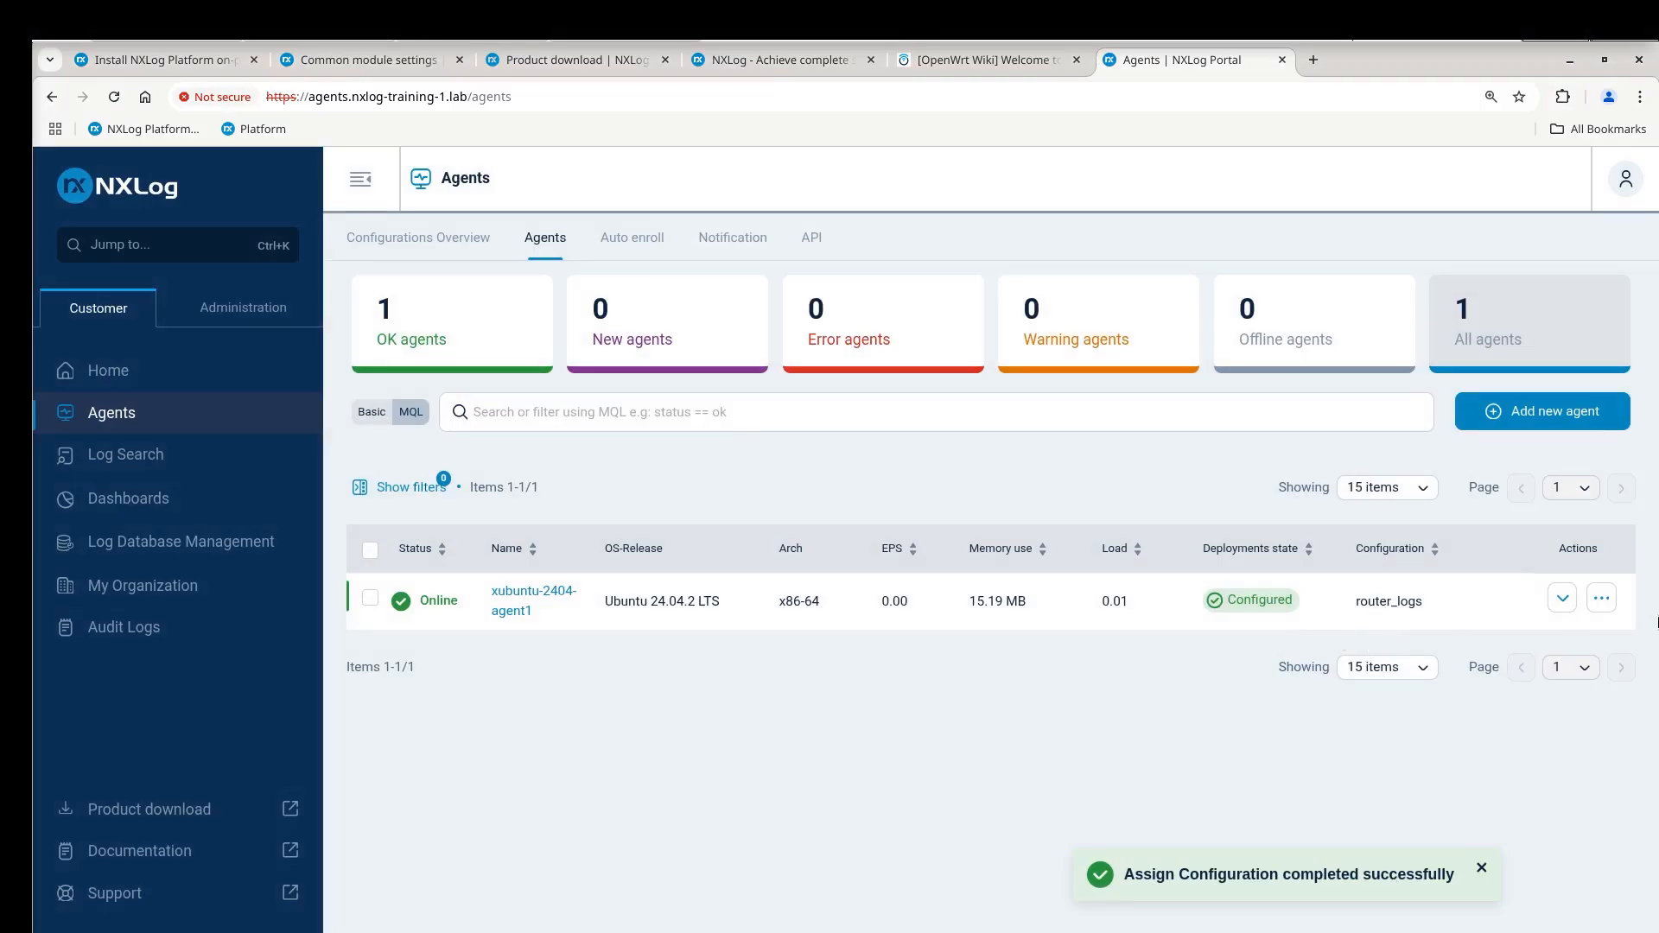
click(1604, 598)
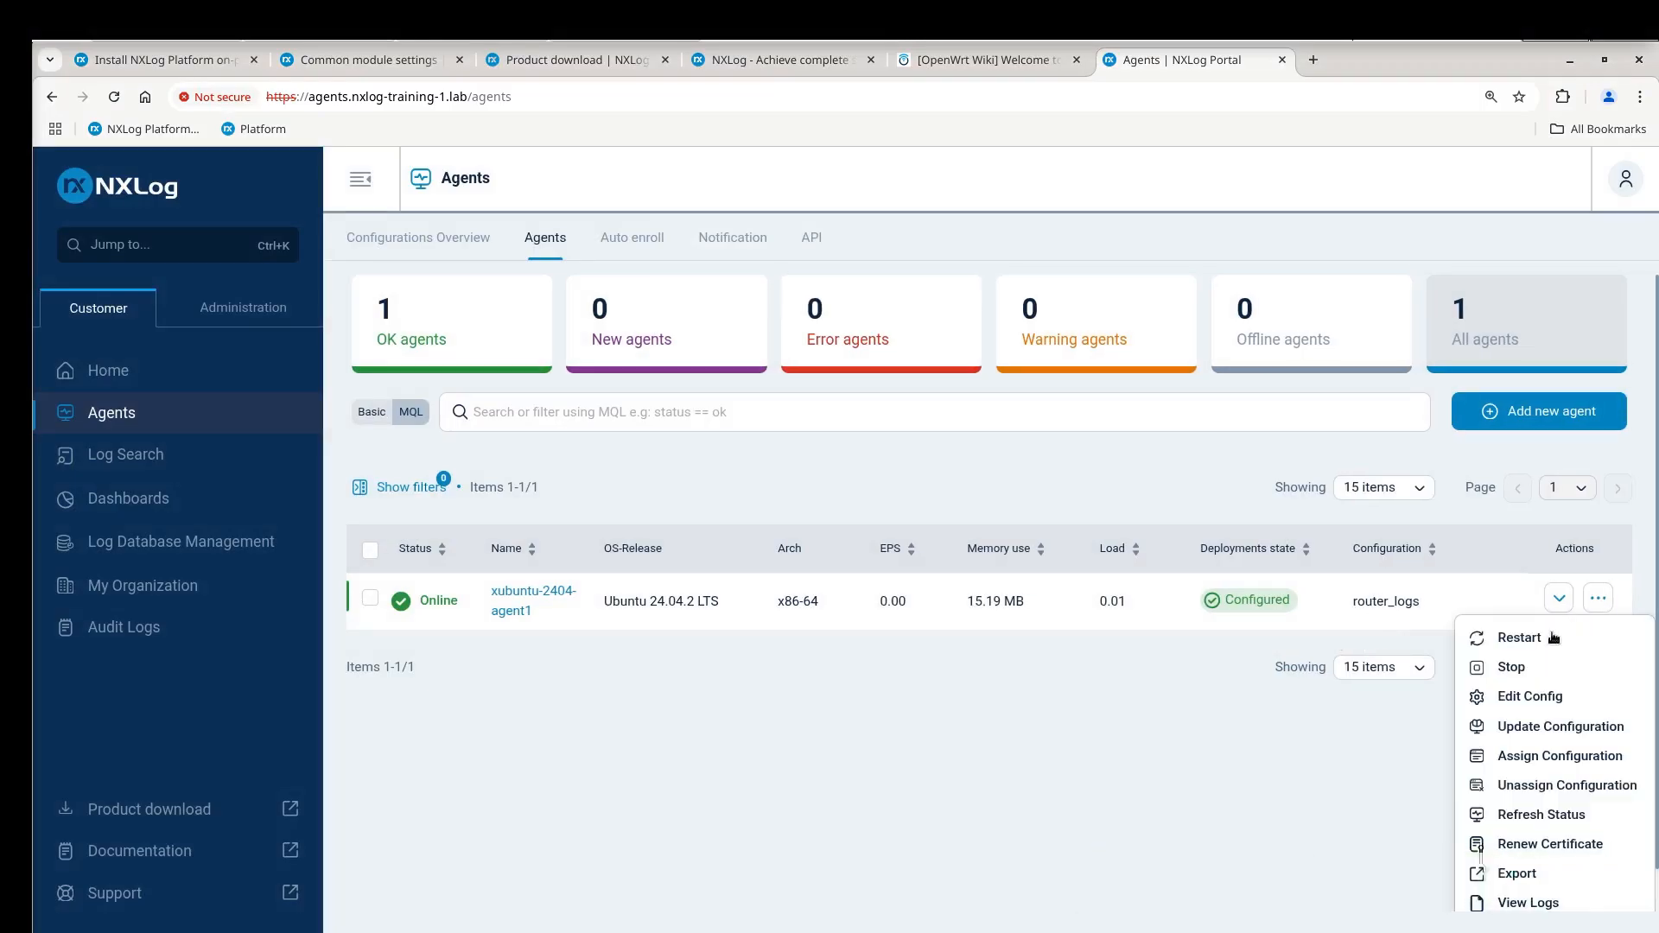
click(1517, 637)
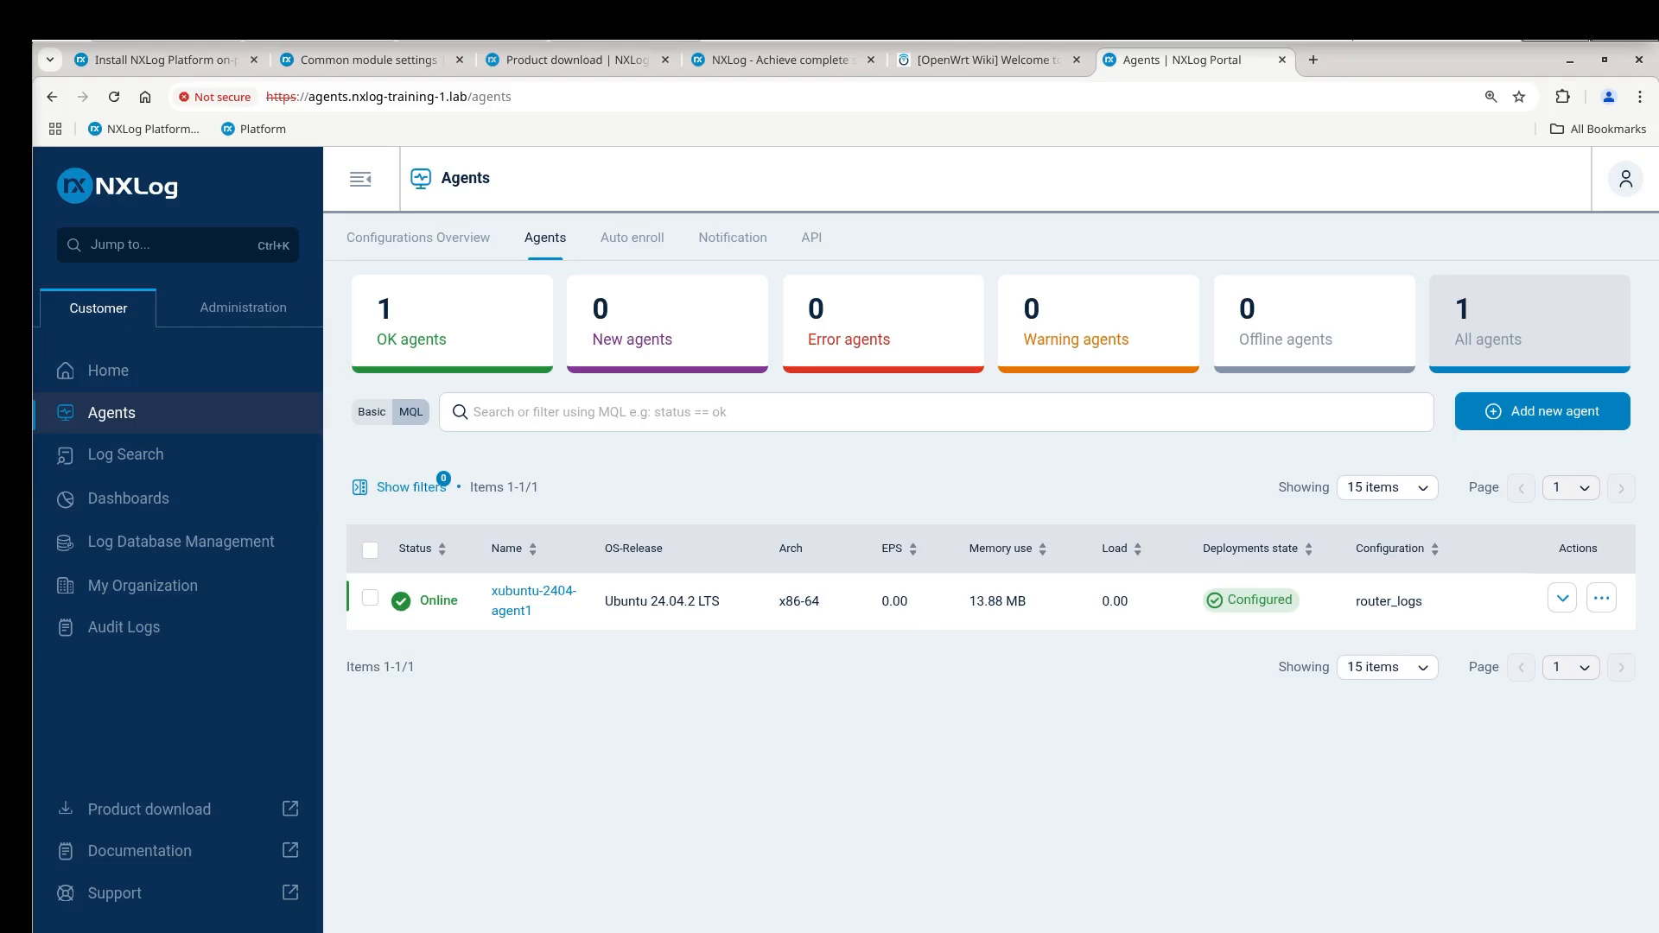
Step: Switch to the root terminal of xubuntu-2404-agent1 in /opt/nxlog/var/log/nxlog
click(632, 21)
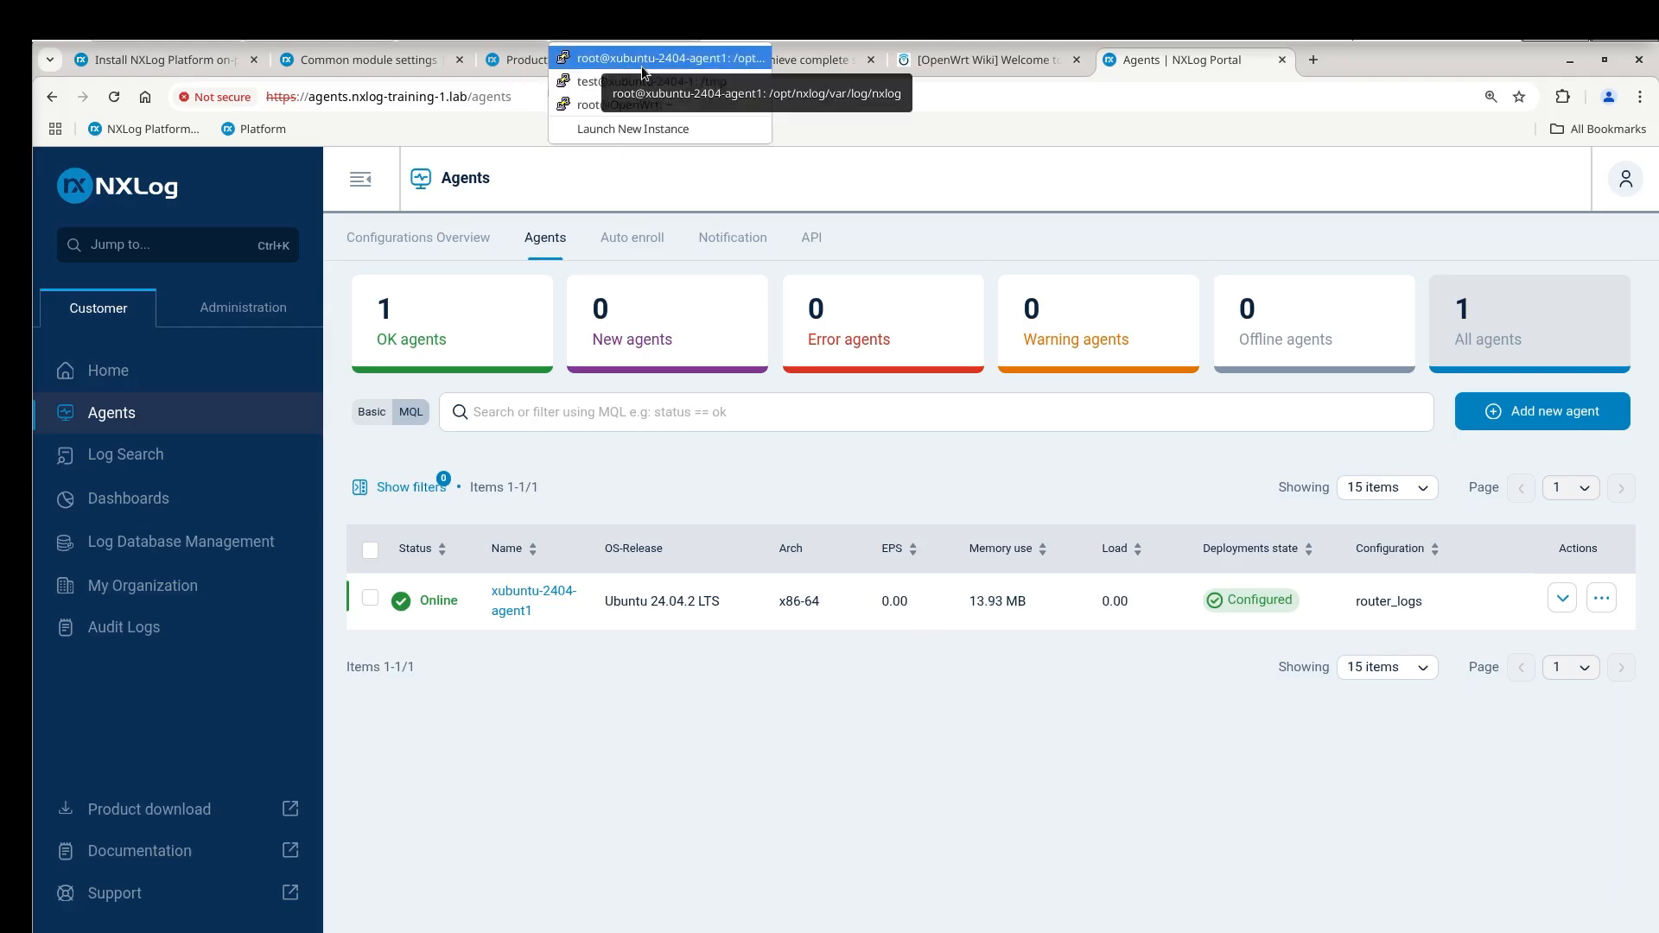
click(635, 58)
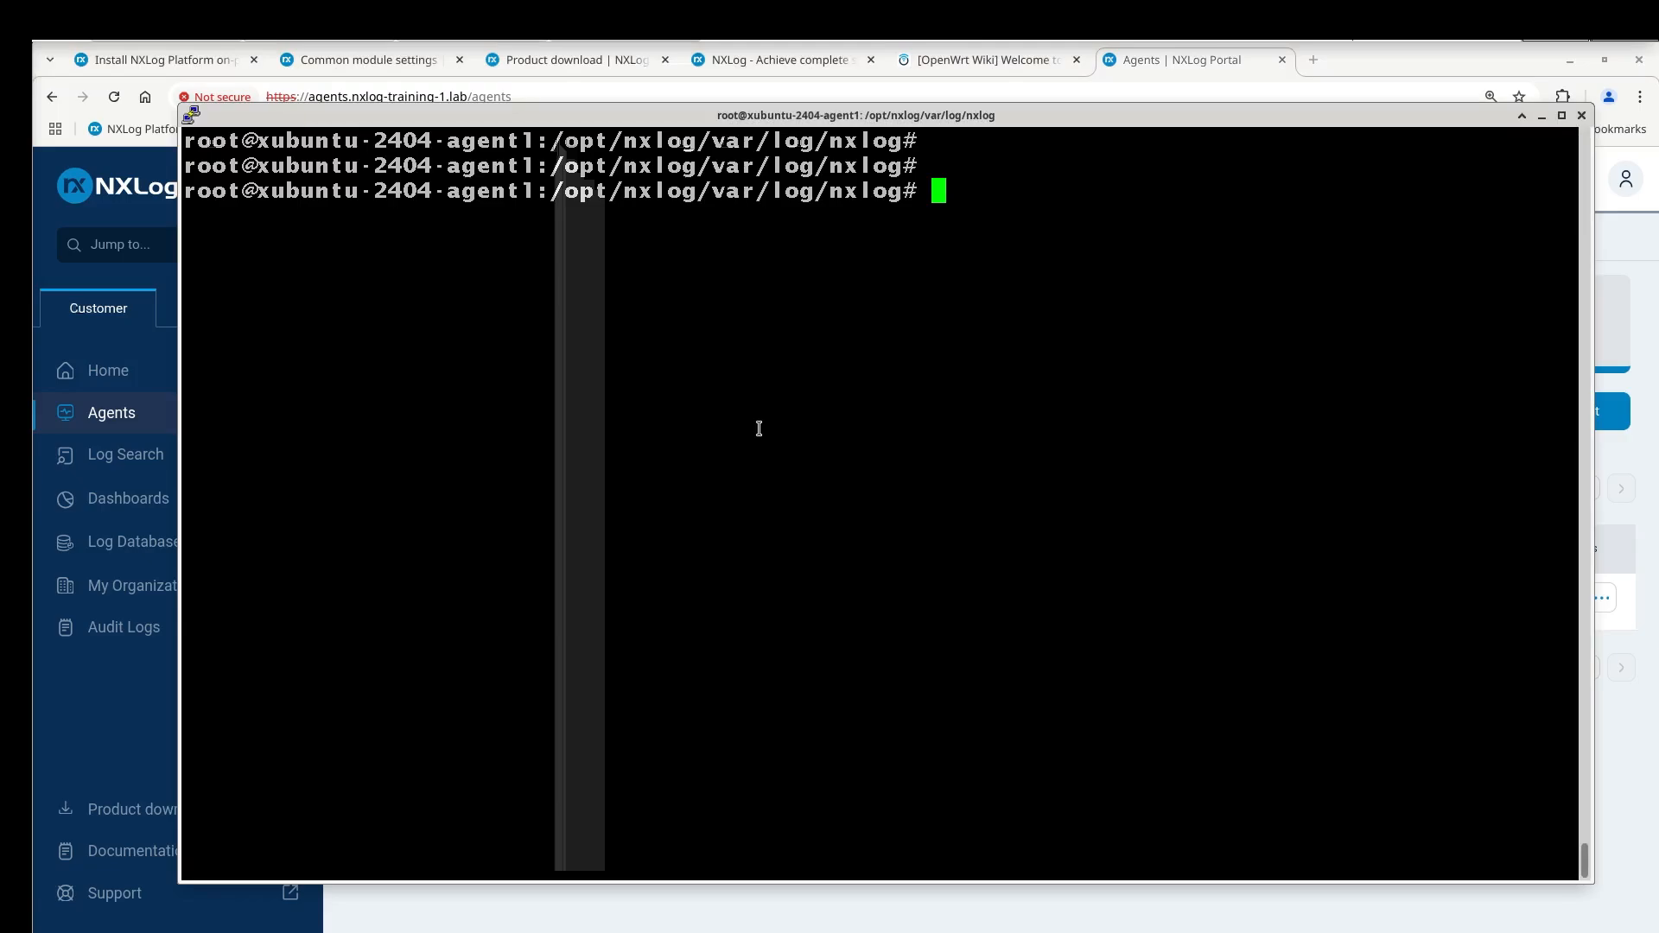
text(/)
key(BackSpace)
key(ctrl+r)
text(tcp)
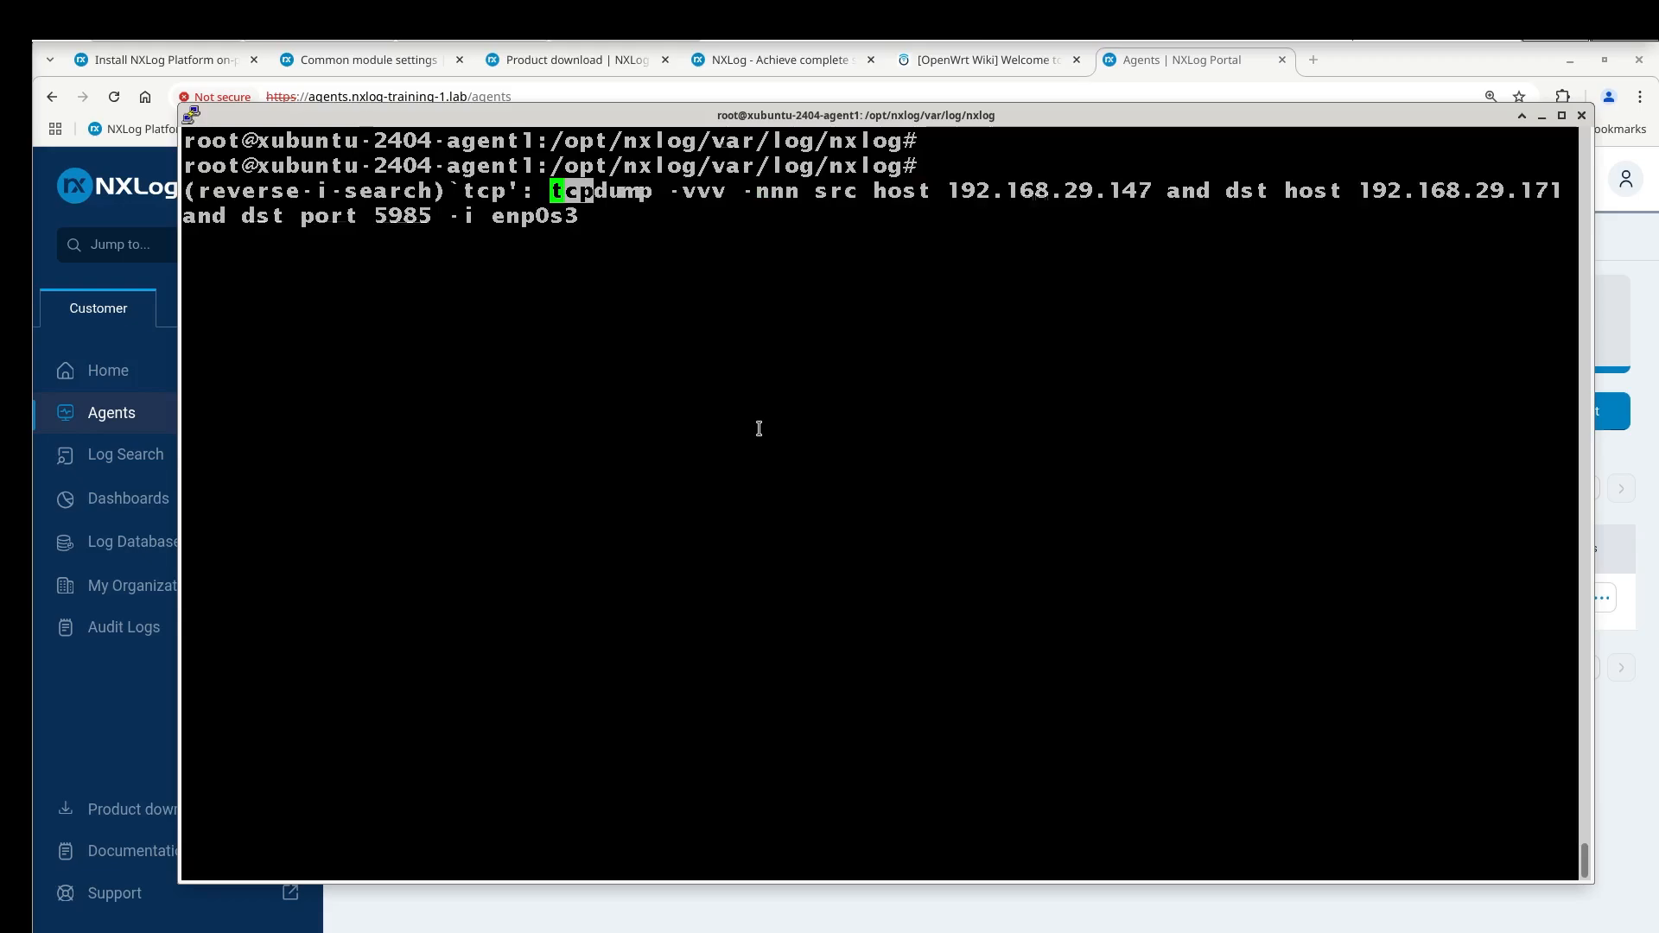
key(ctrl+r)
key(ctrl+c)
Step: Start the syslog packet capture with /home/test/shell/tcpdump.syslog.sh and stop it again
text(/home/test/sh)
key(Tab)
text(tc)
key(Tab)
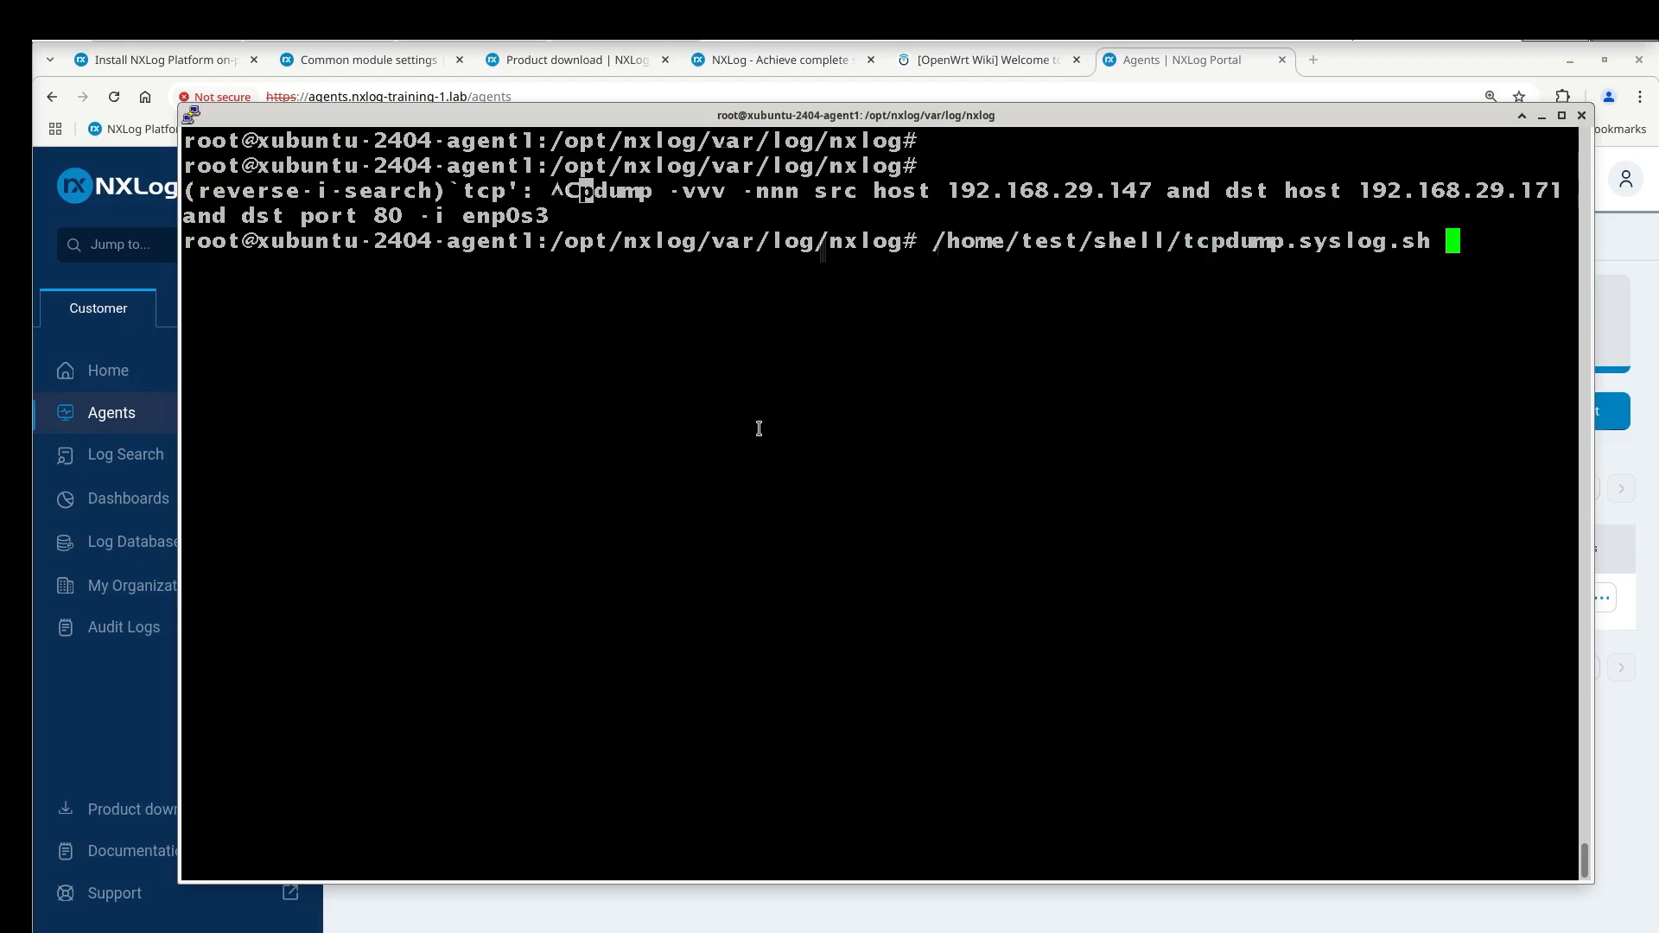
key(Return)
key(Return)
key(Return)
key(Return)
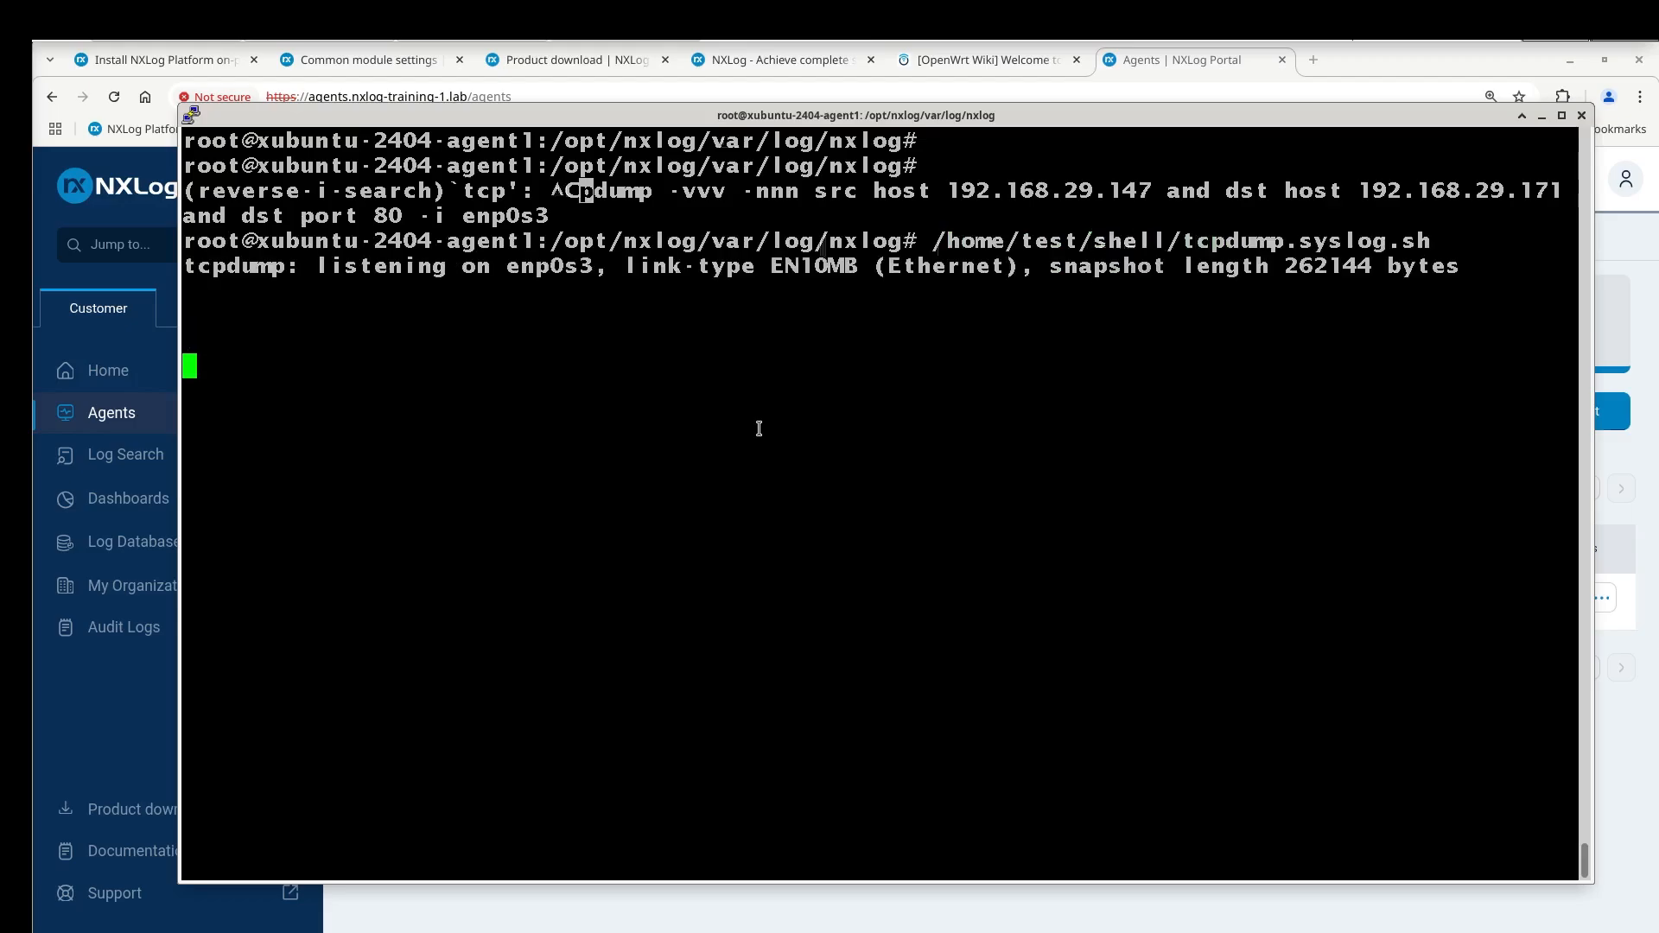
key(ctrl+c)
Step: Print the contents of /home/test/shell/tcpdump.syslog.sh with cat
text(csy)
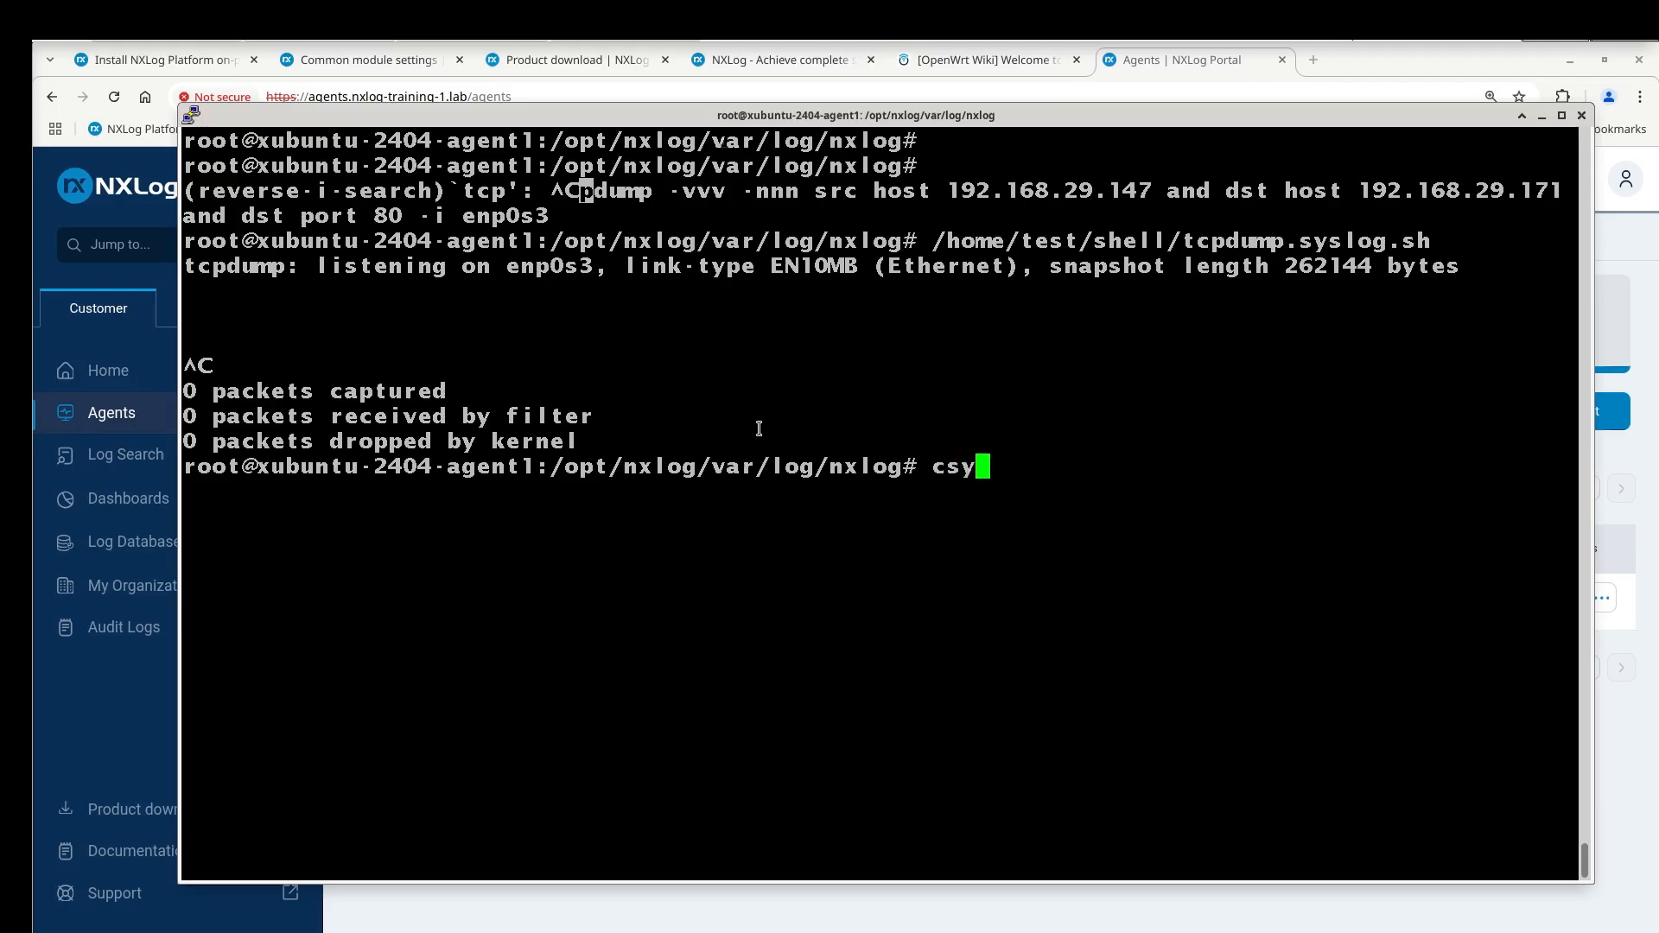
key(BackSpace)
key(BackSpace)
text(at)
double_click(1050, 246)
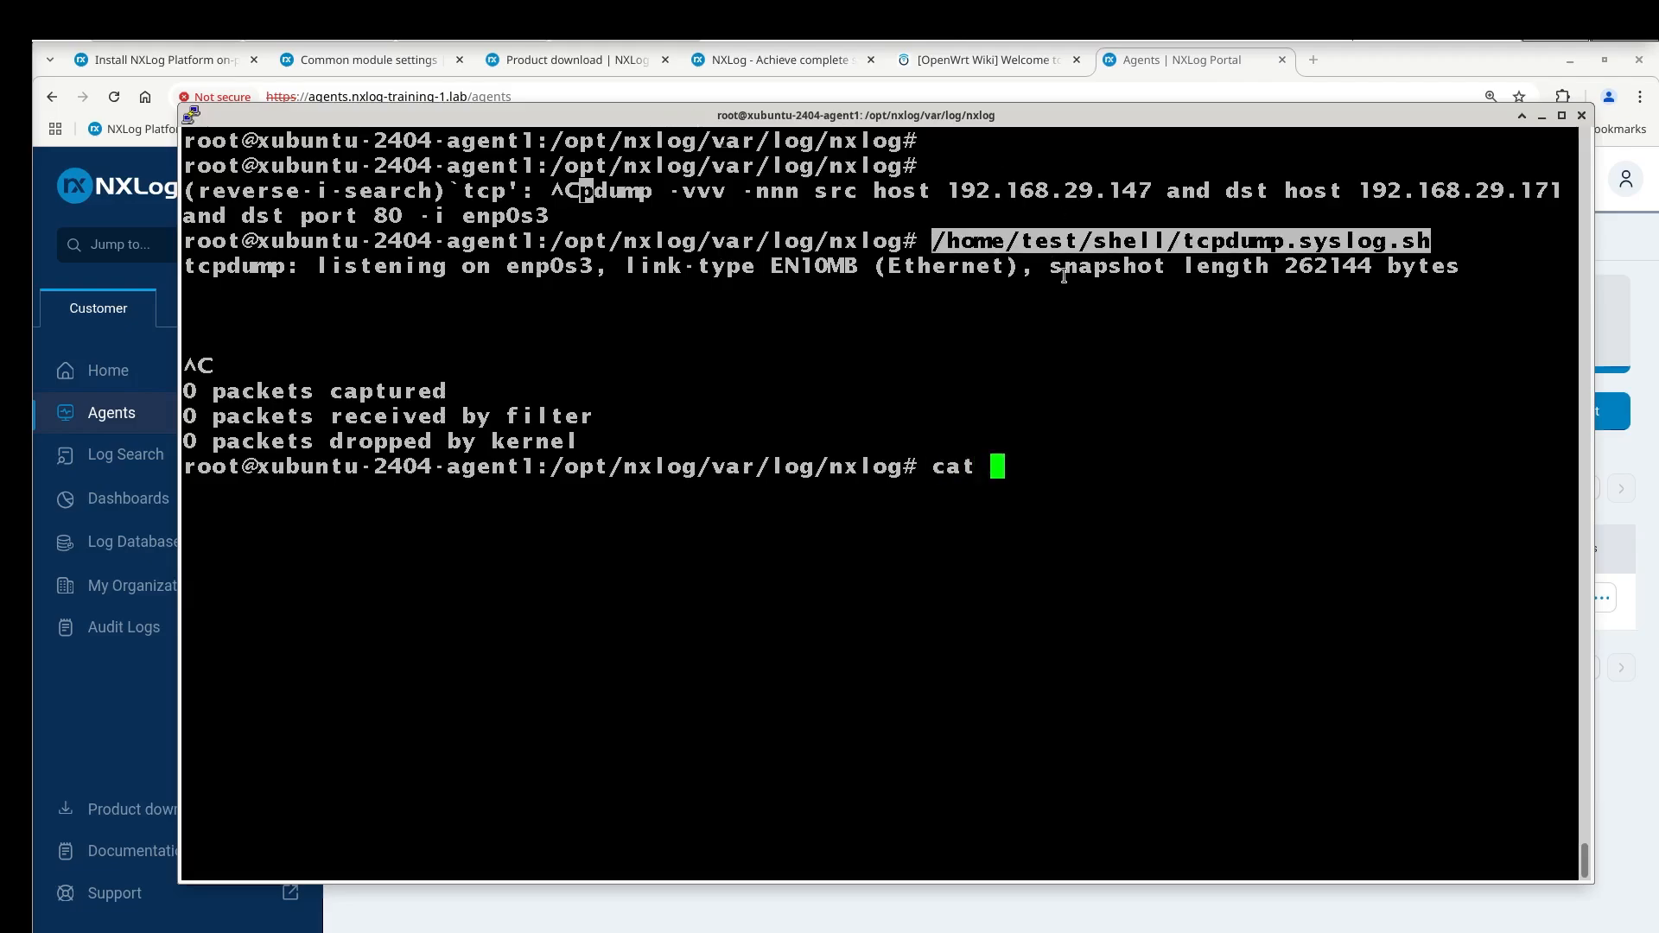
middle_click(1127, 422)
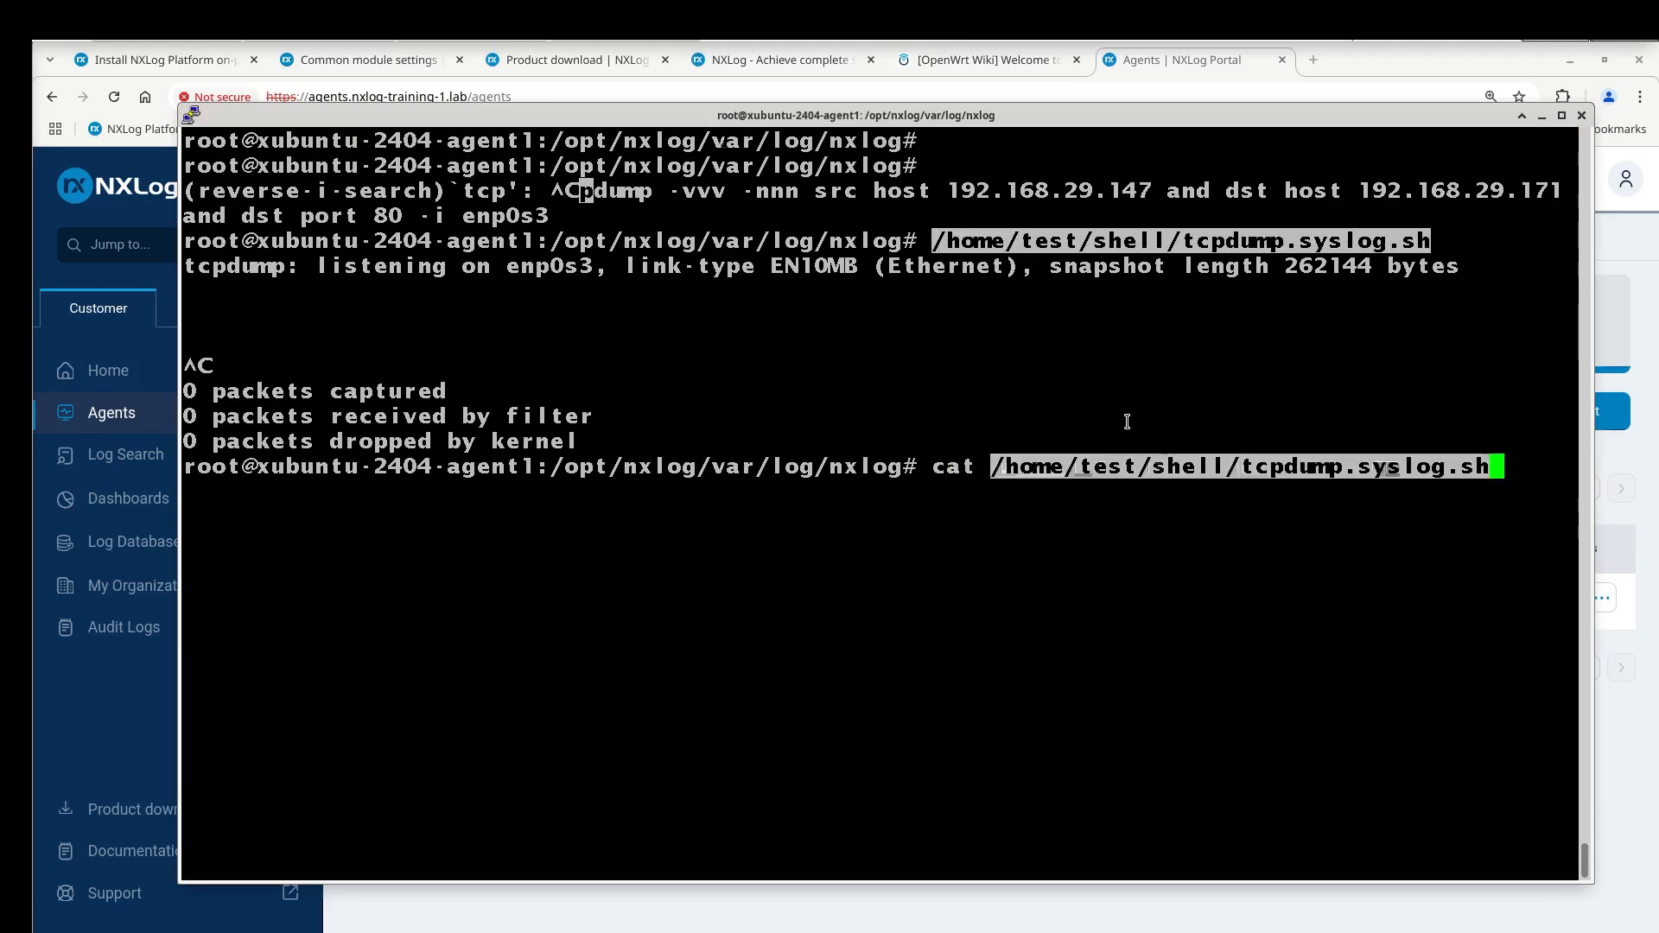
key(Return)
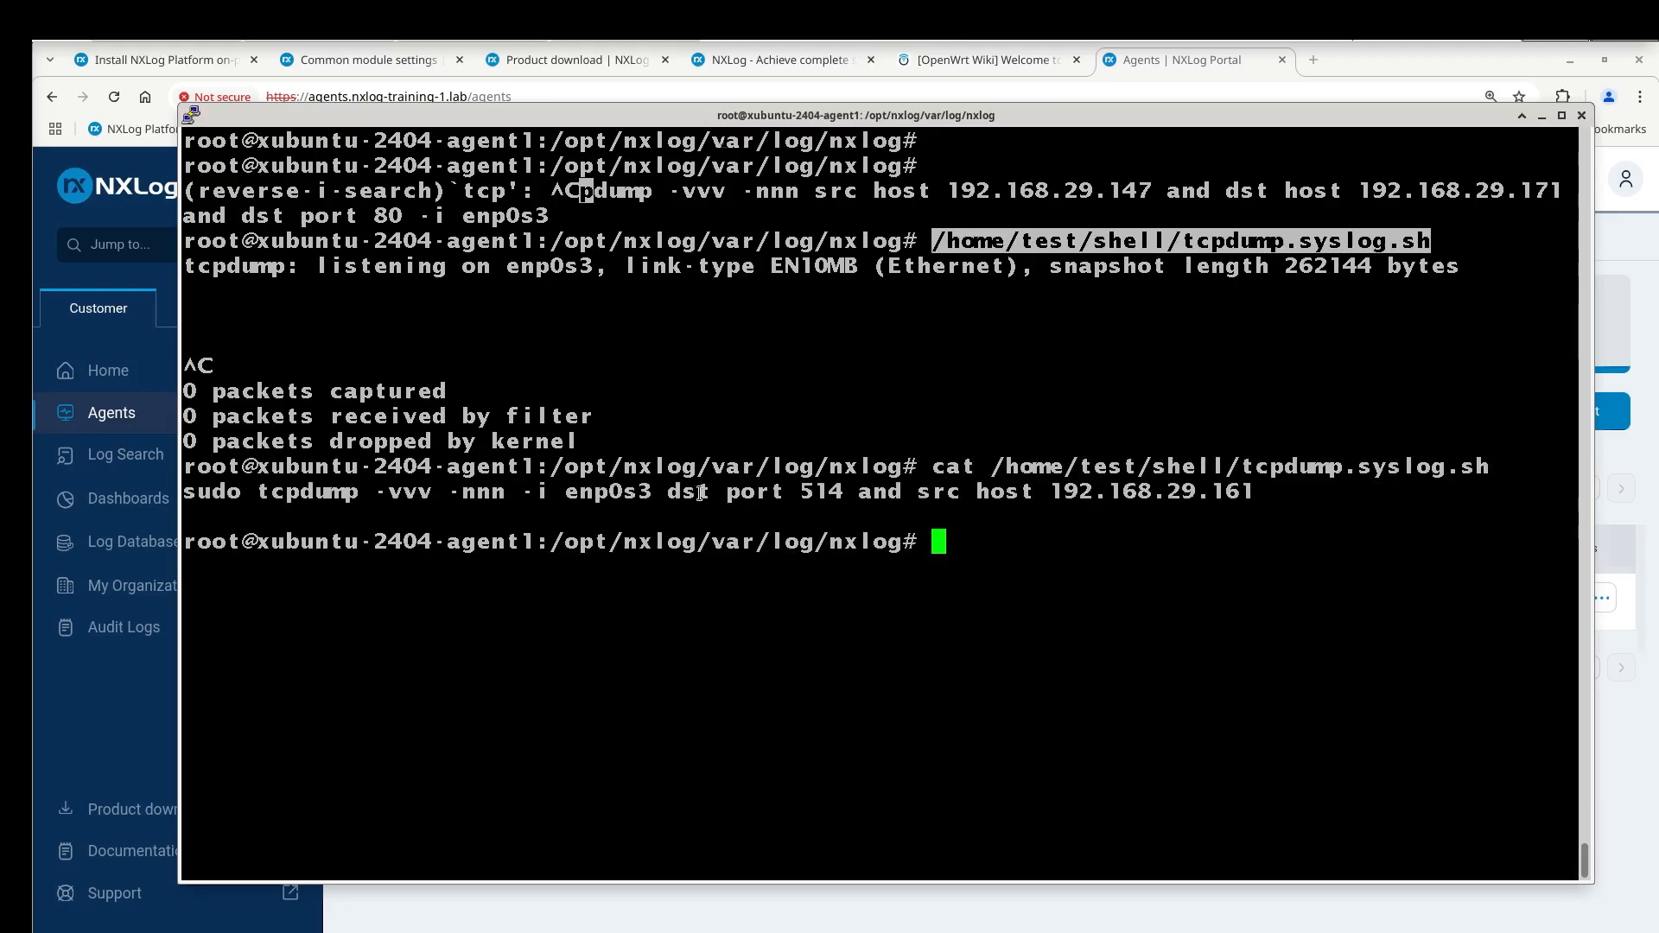
Step: Examine the script's destination port and source host filters, and compare the source address with the router in the Network Topology diagram
drag(657, 493, 853, 487)
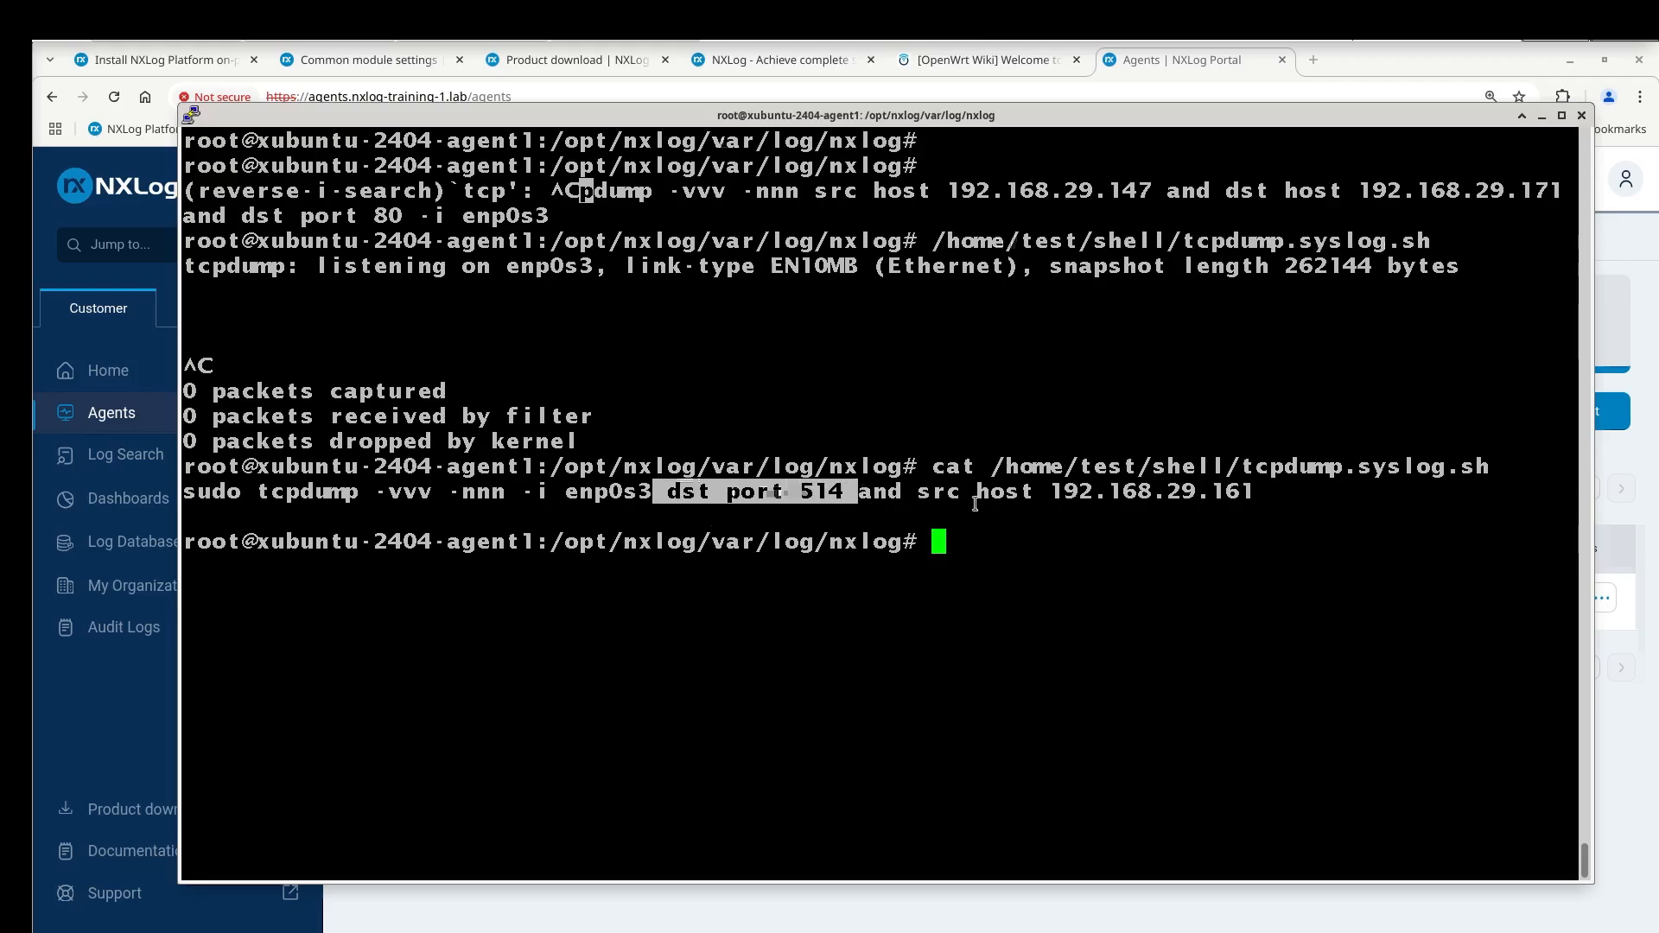
drag(1041, 491, 1260, 480)
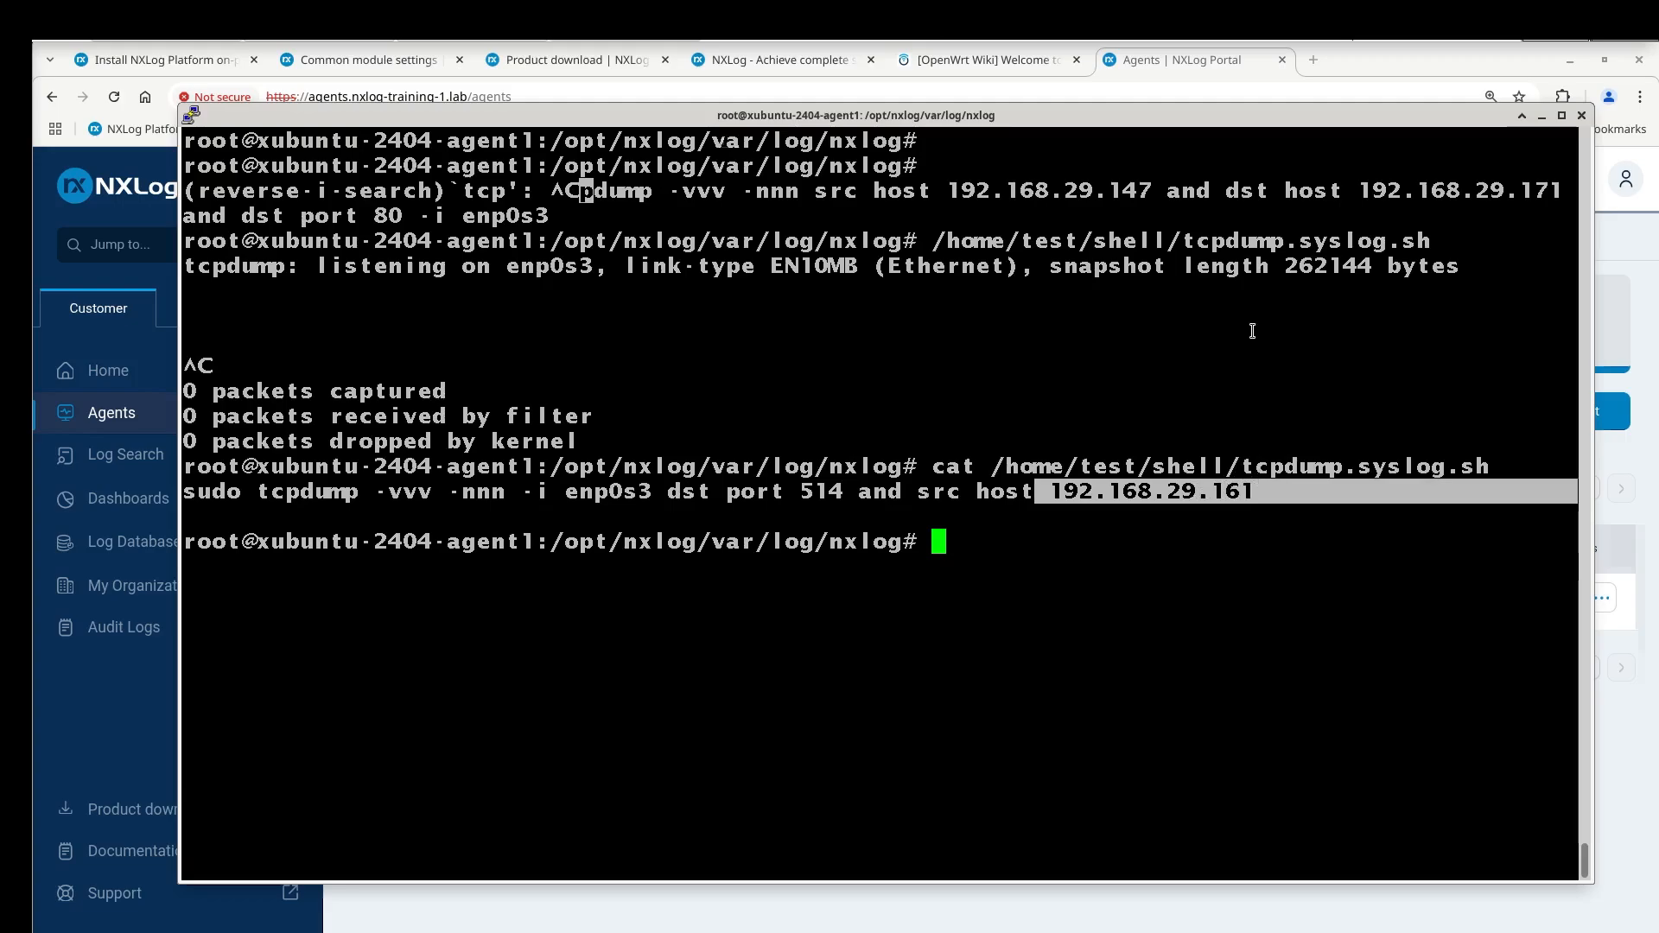
key(alt+Tab)
key(alt+Tab)
key(alt+Tab)
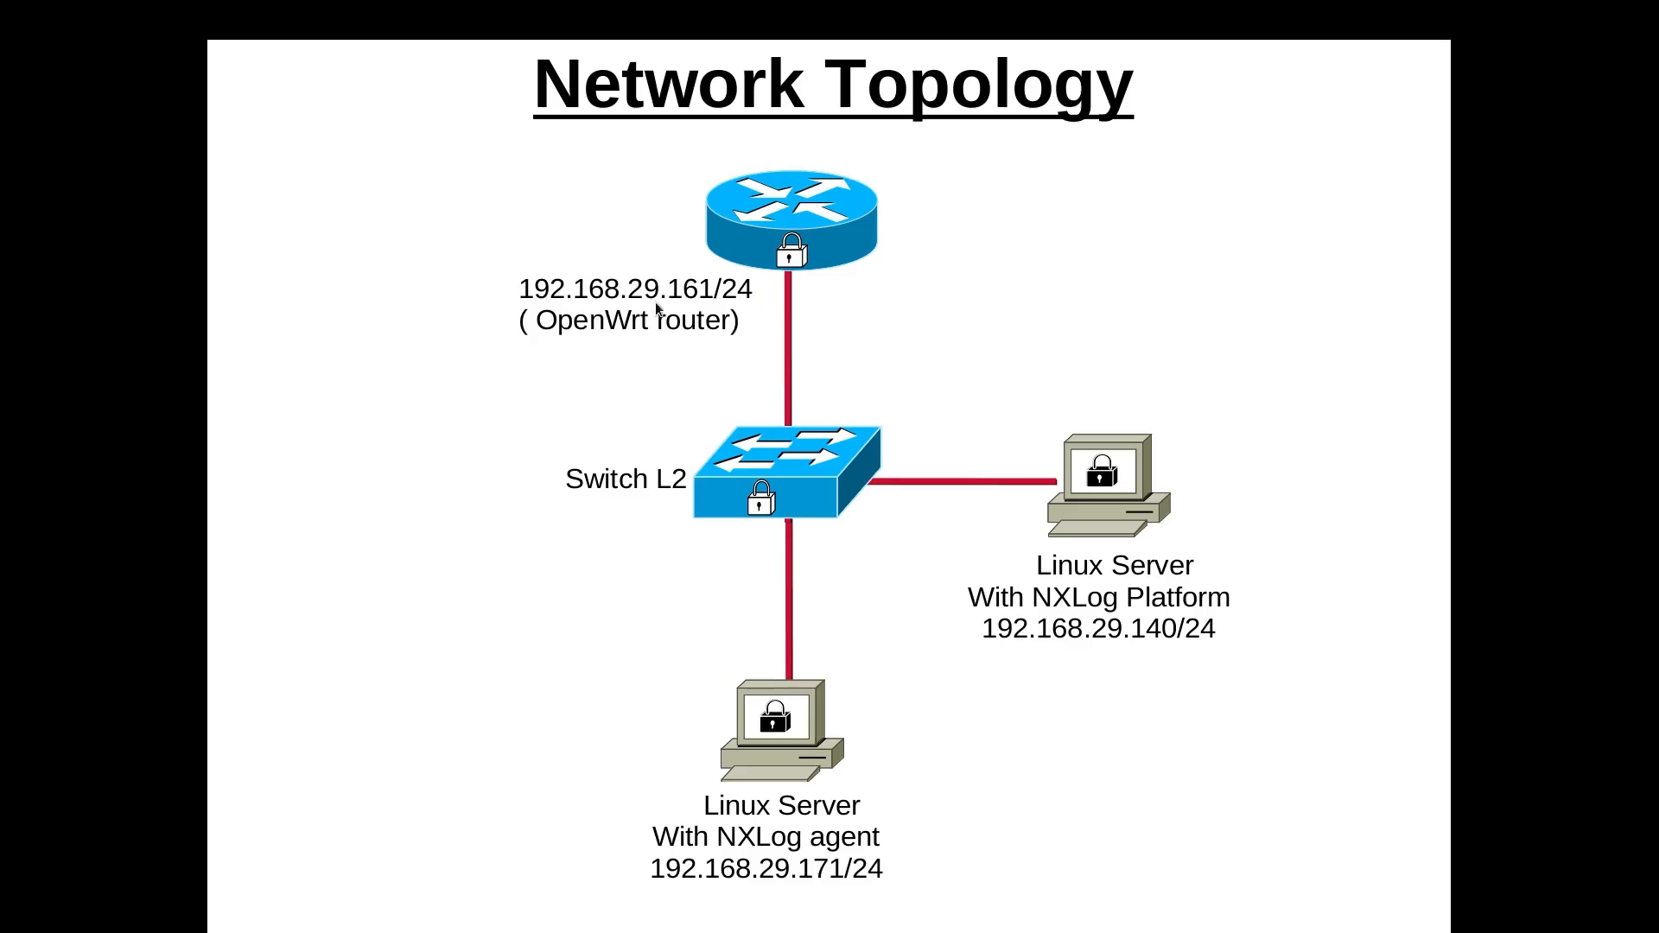
Step: Return to the agent terminal and run /home/test/shell/tcpdump.syslog.sh to capture the router's syslog traffic
key(alt+Tab)
key(Up)
key(Up)
key(Return)
key(Return)
key(Return)
key(Return)
key(Return)
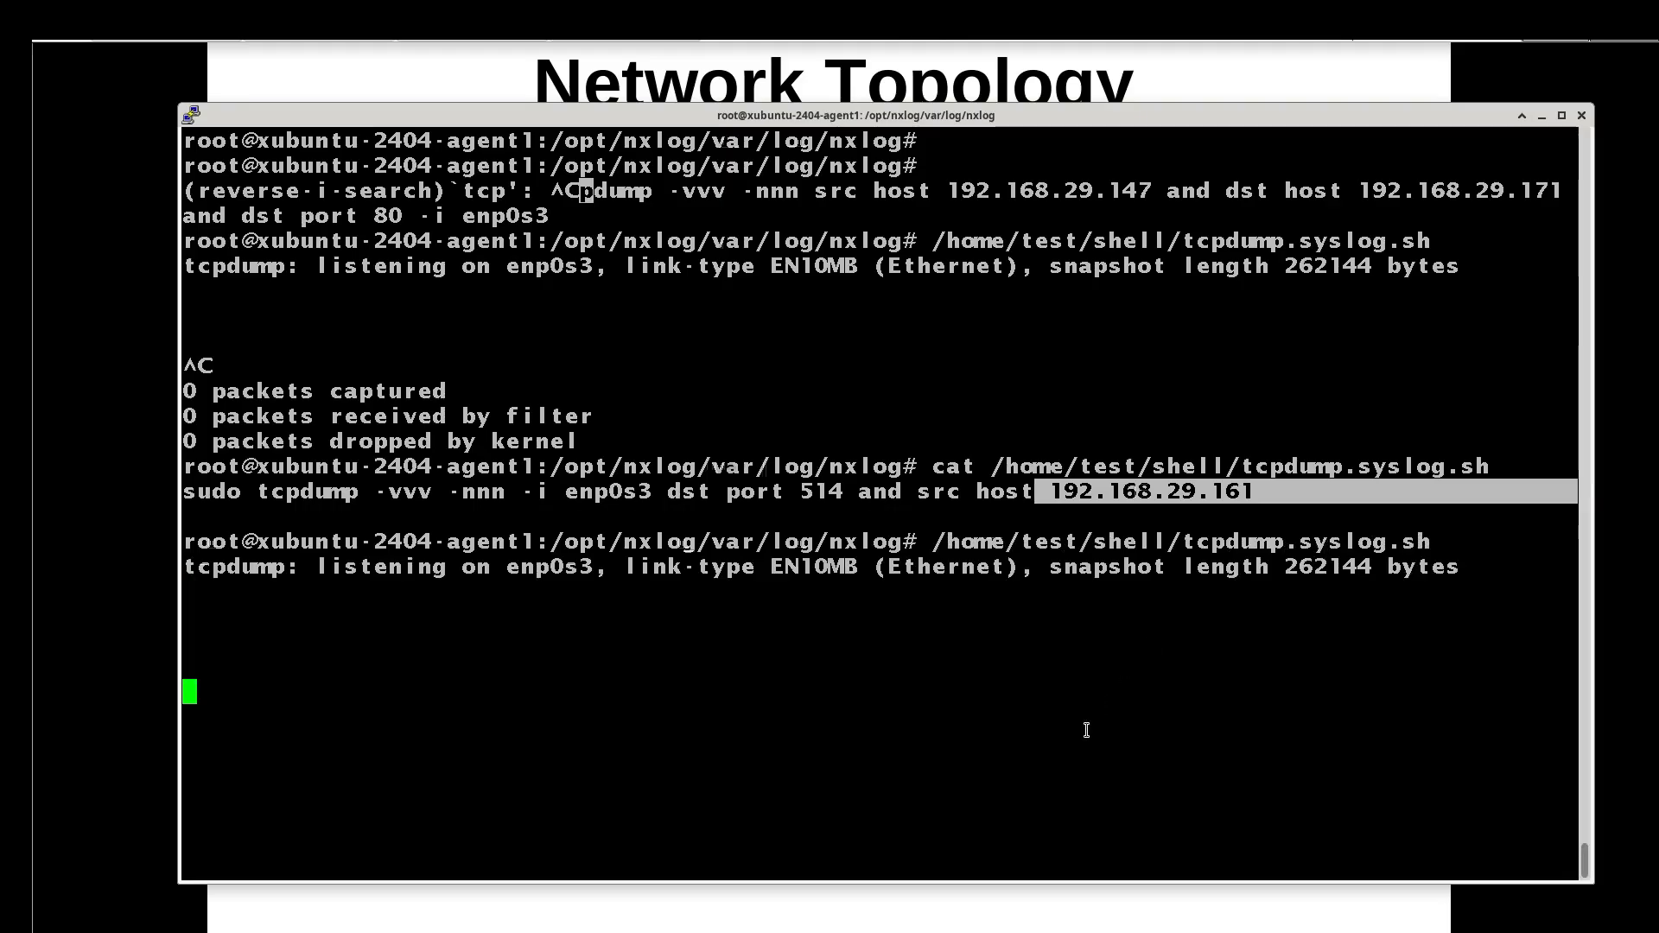
Step: Switch to the OpenWrt router terminal, move it aside, and start a login with ssh -l root localhost
key(alt+Tab)
key(alt+Tab)
key(alt+Tab)
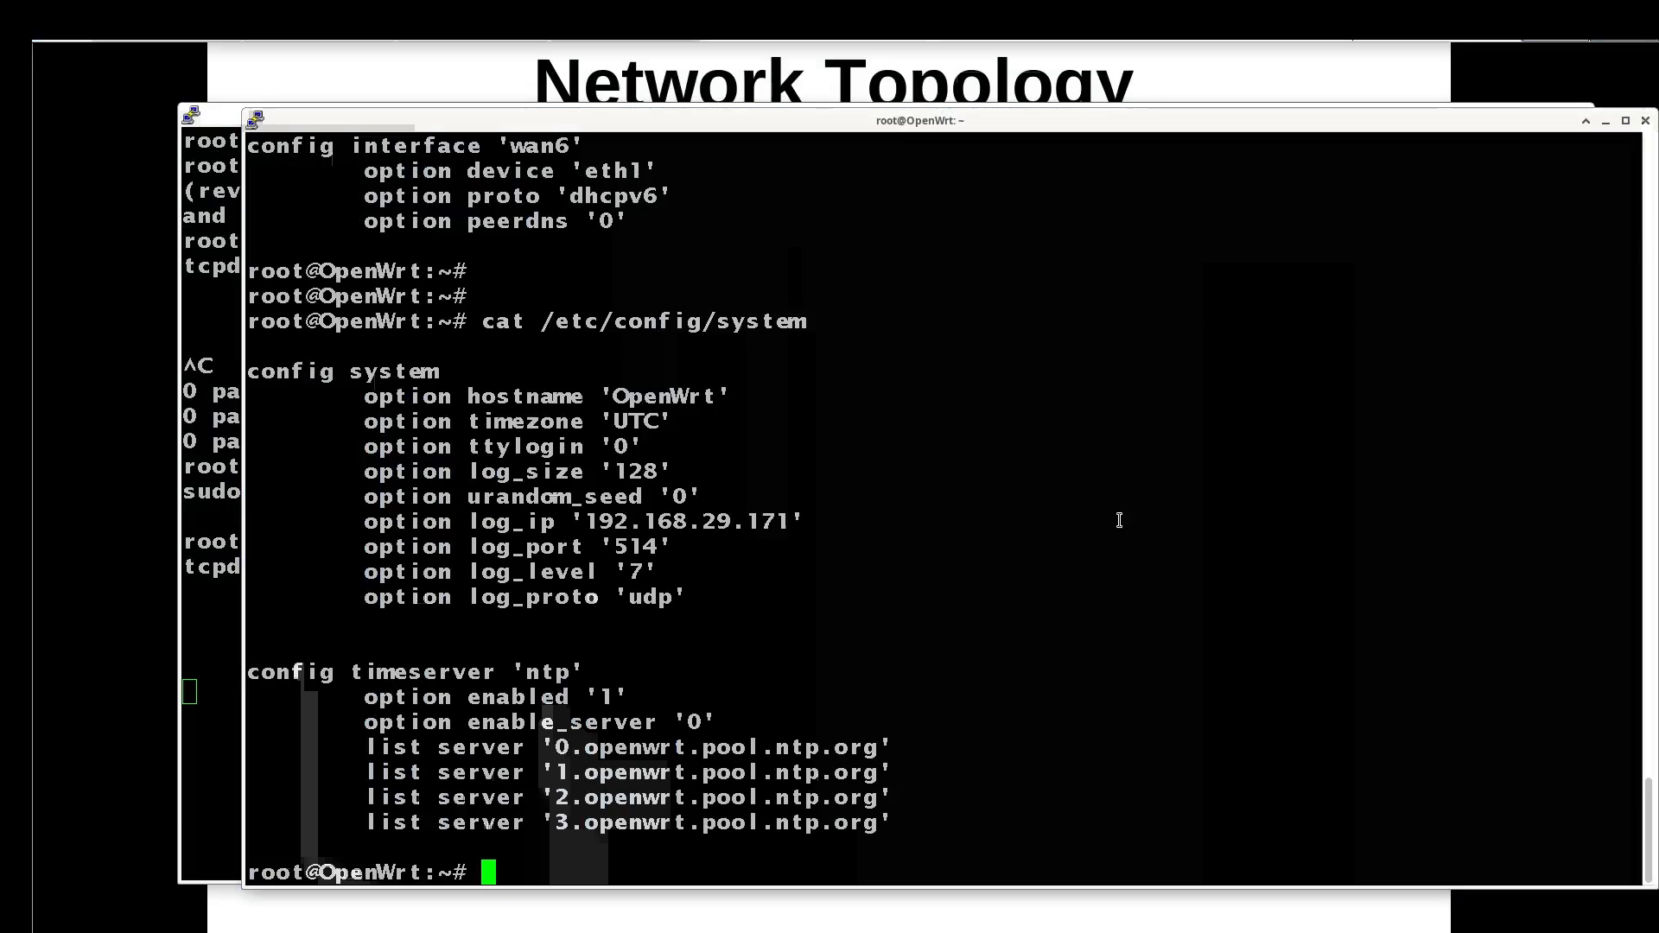
drag(873, 126, 1119, 127)
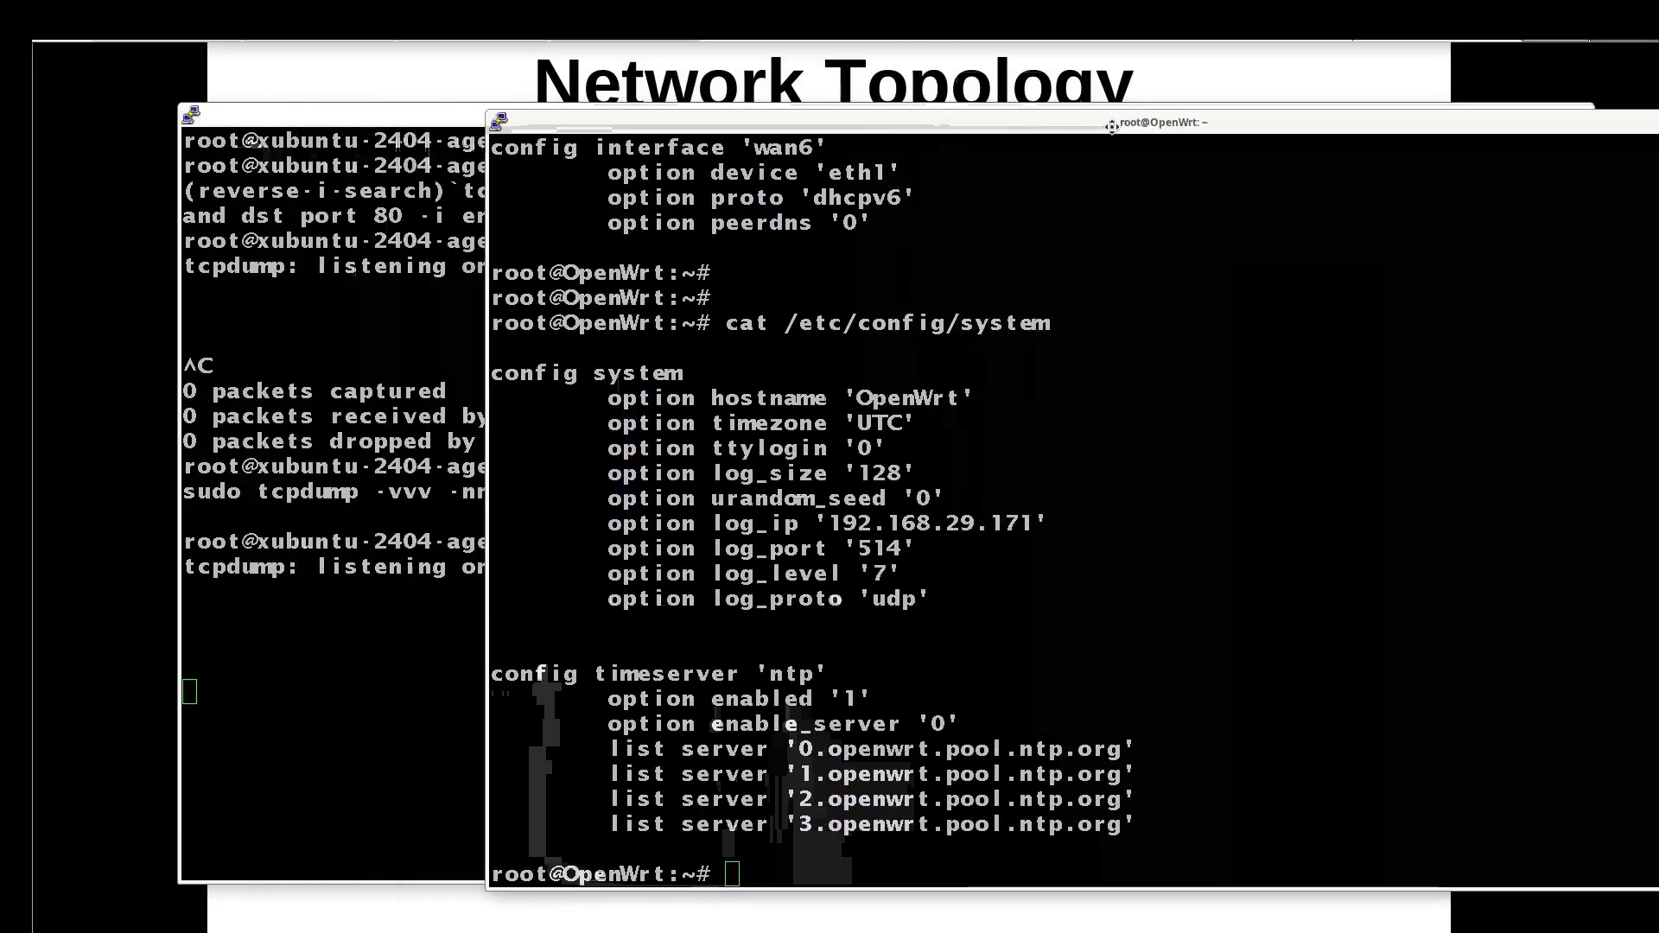
key(Return)
key(Return)
key(Return)
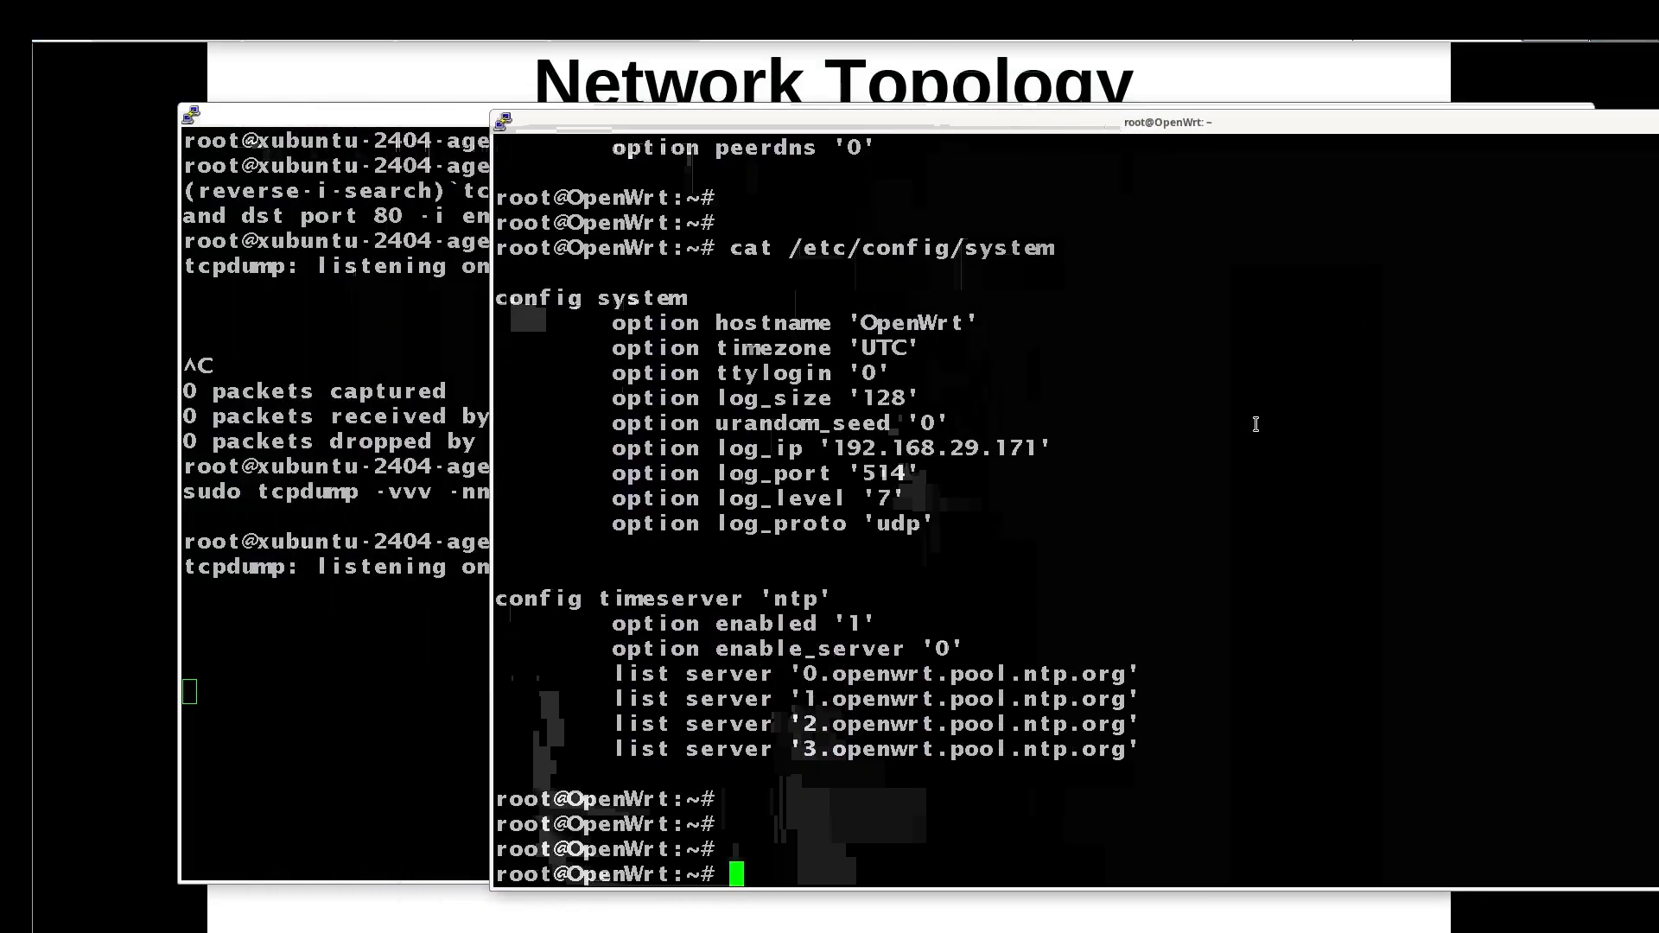
key(Up)
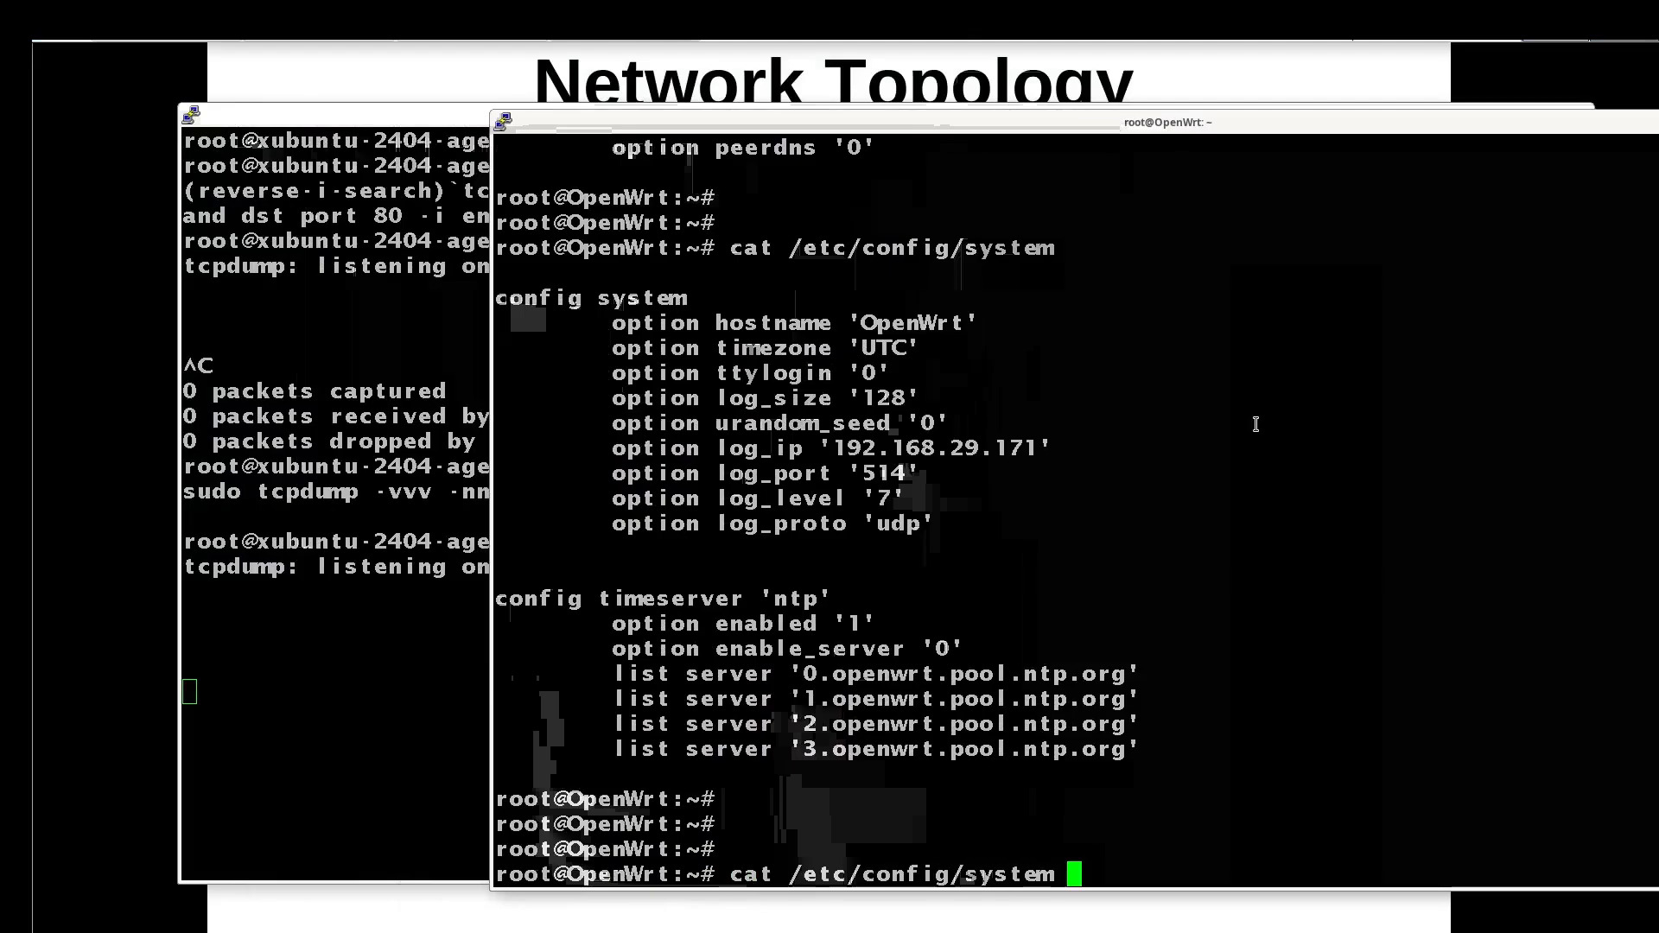
key(Up)
key(Up)
key(Up)
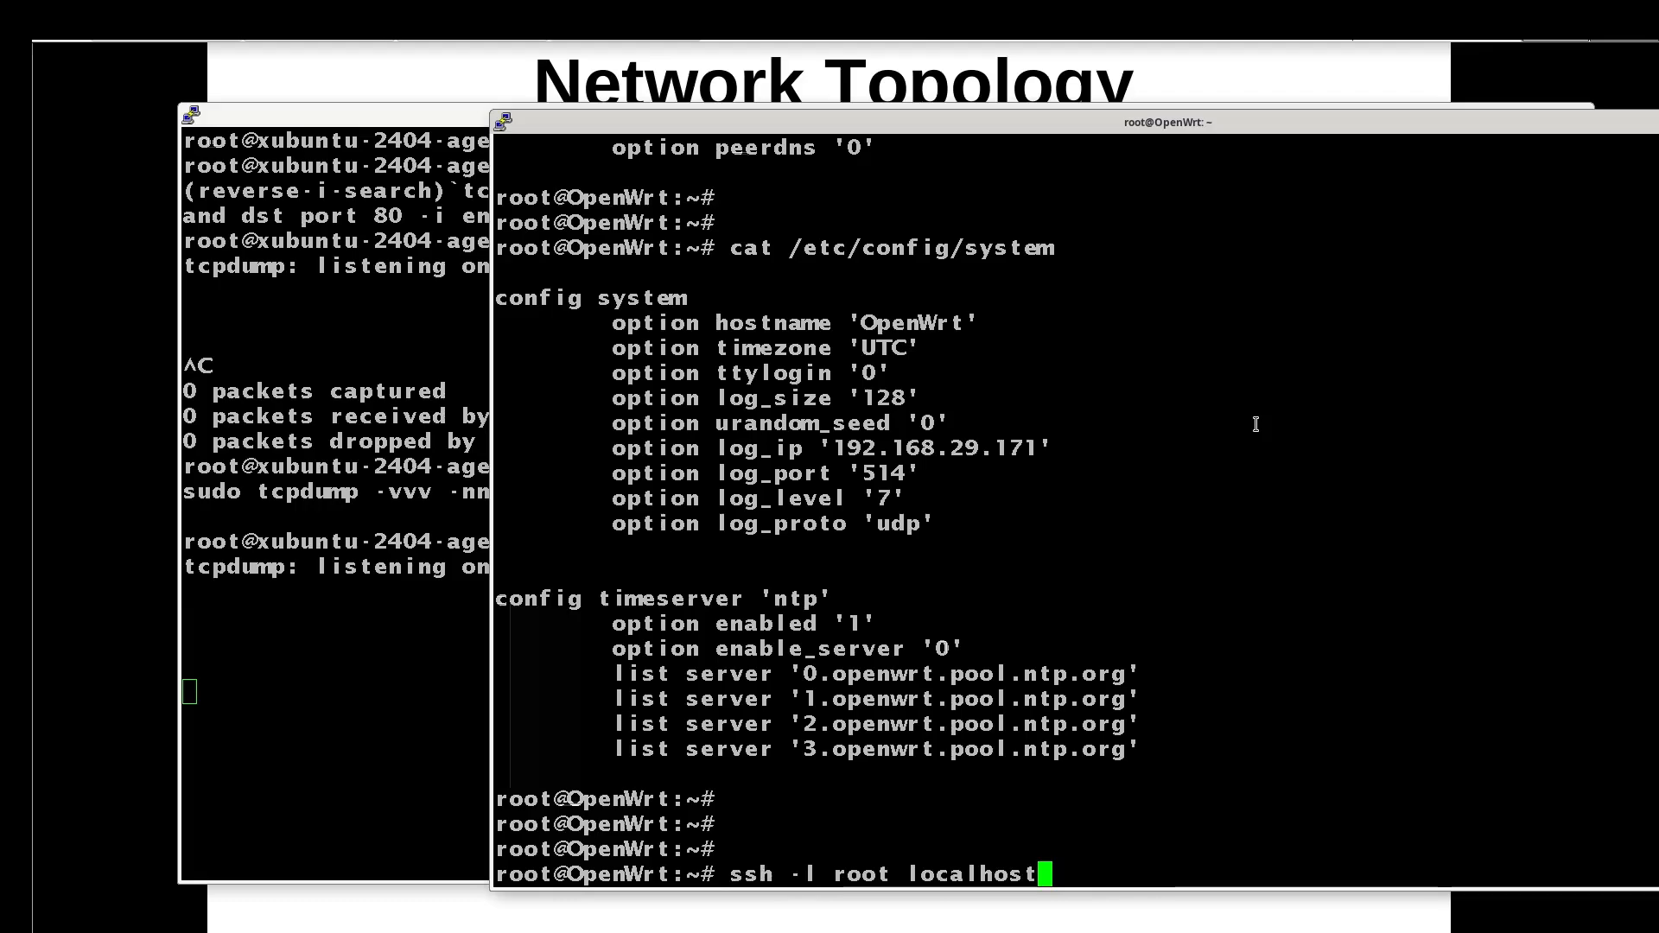
key(Return)
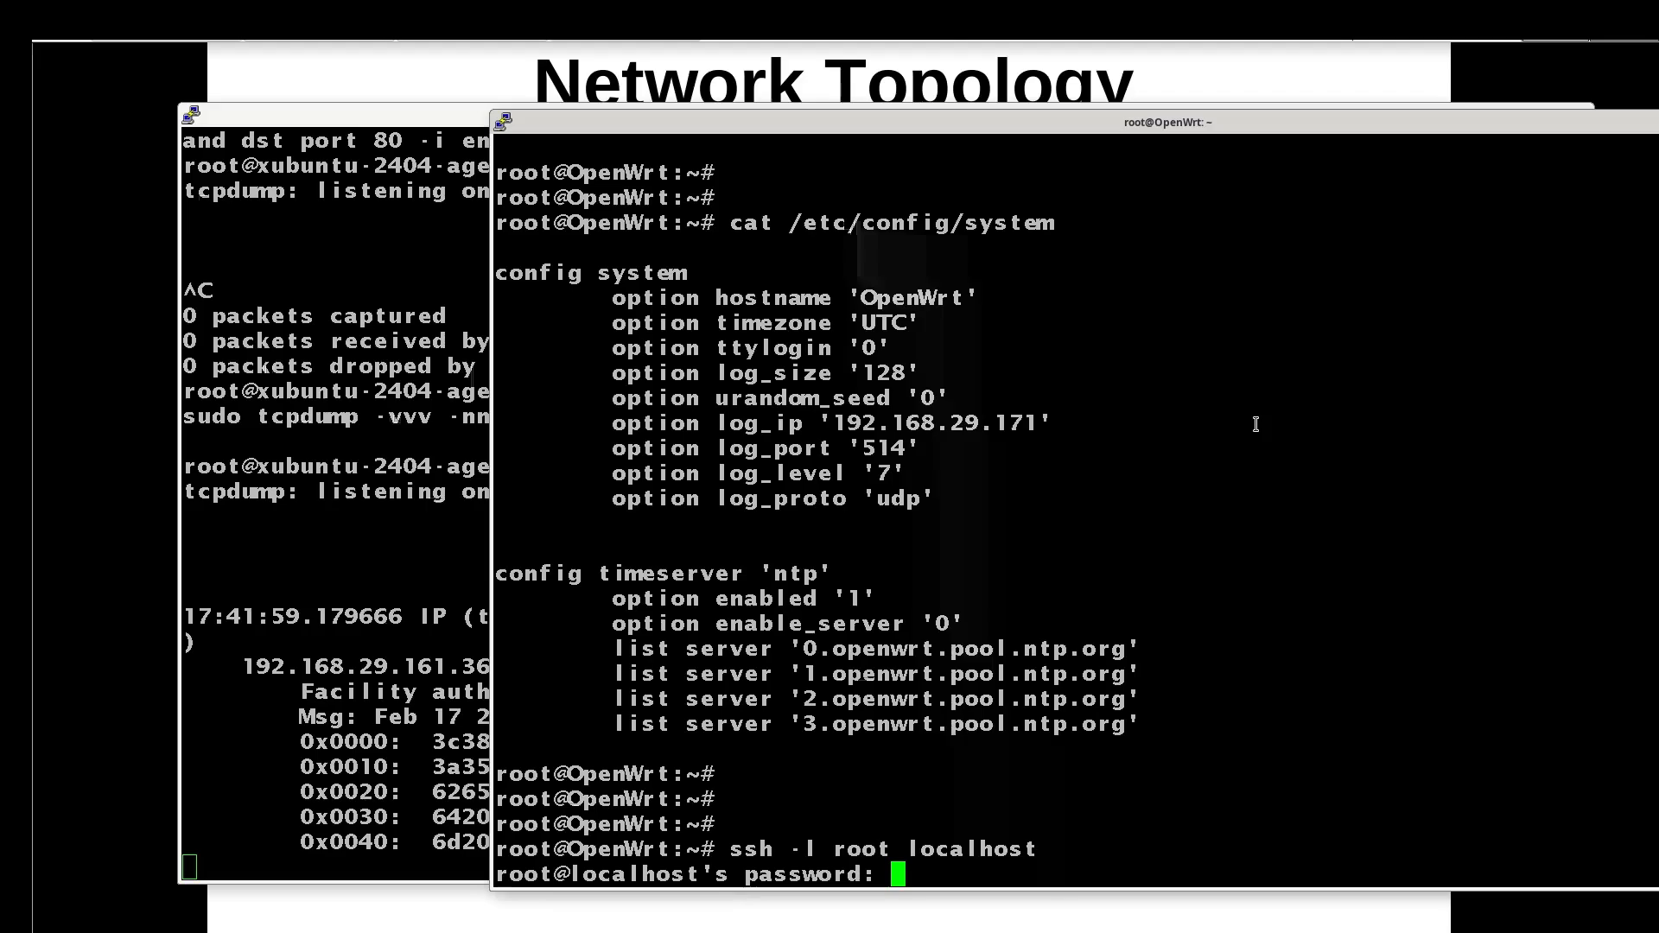
Step: Submit two blank passwords for the router's SSH login and examine the captured authentication syslog message in the agent terminal
key(Return)
key(Return)
key(alt+Tab)
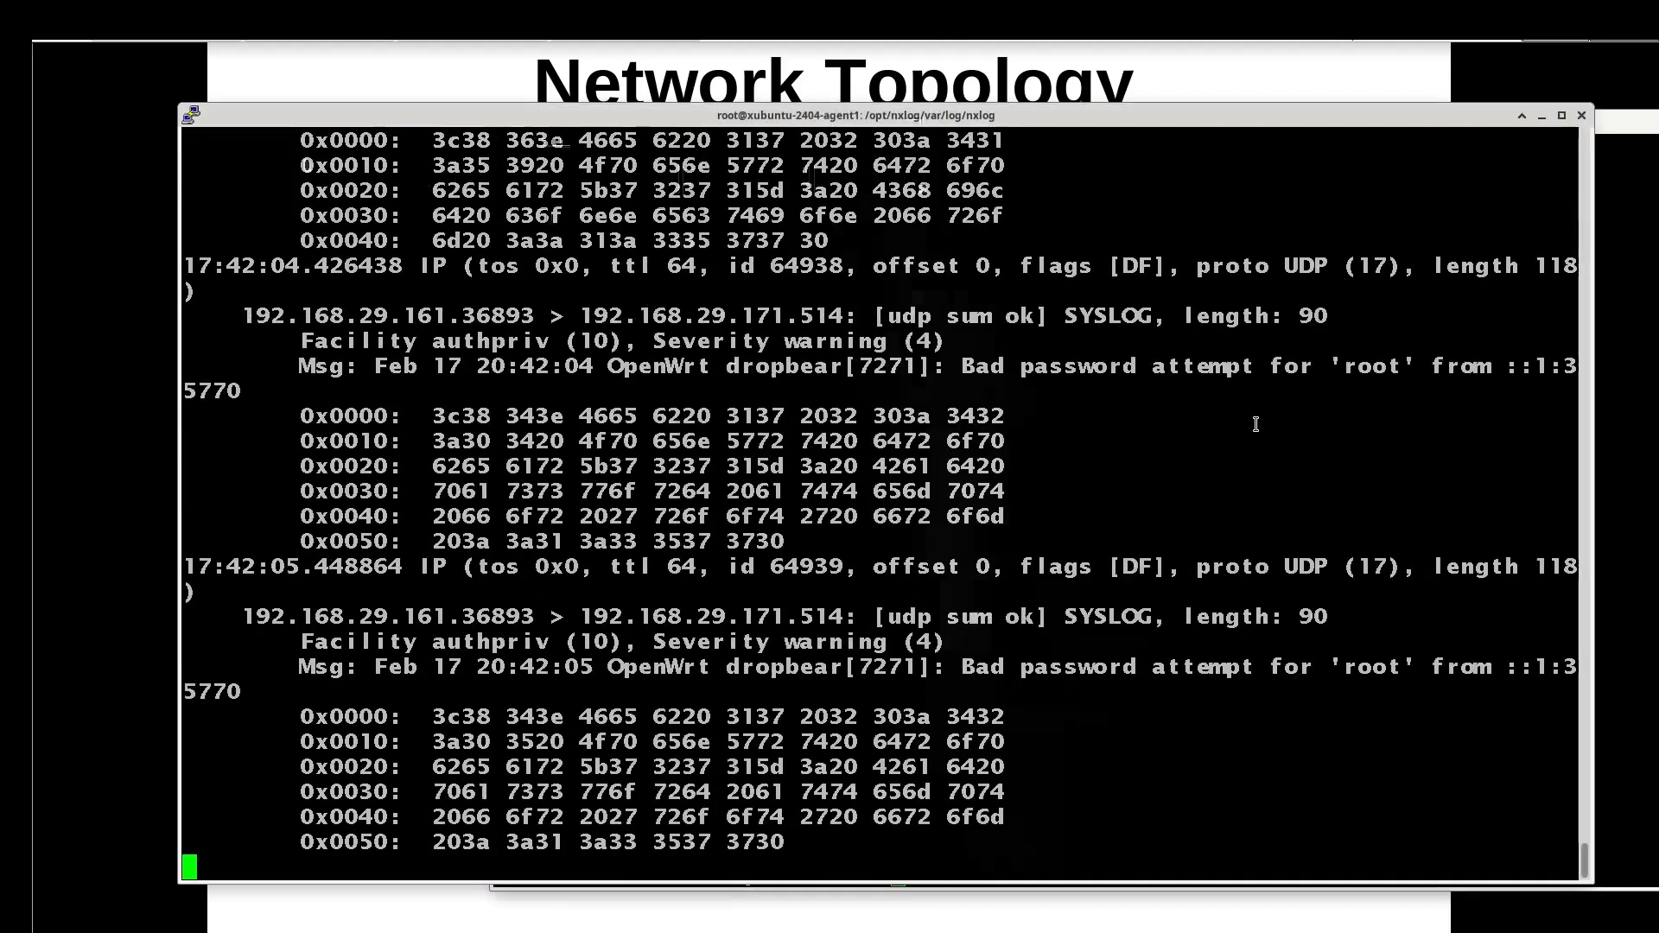
drag(948, 644, 1446, 666)
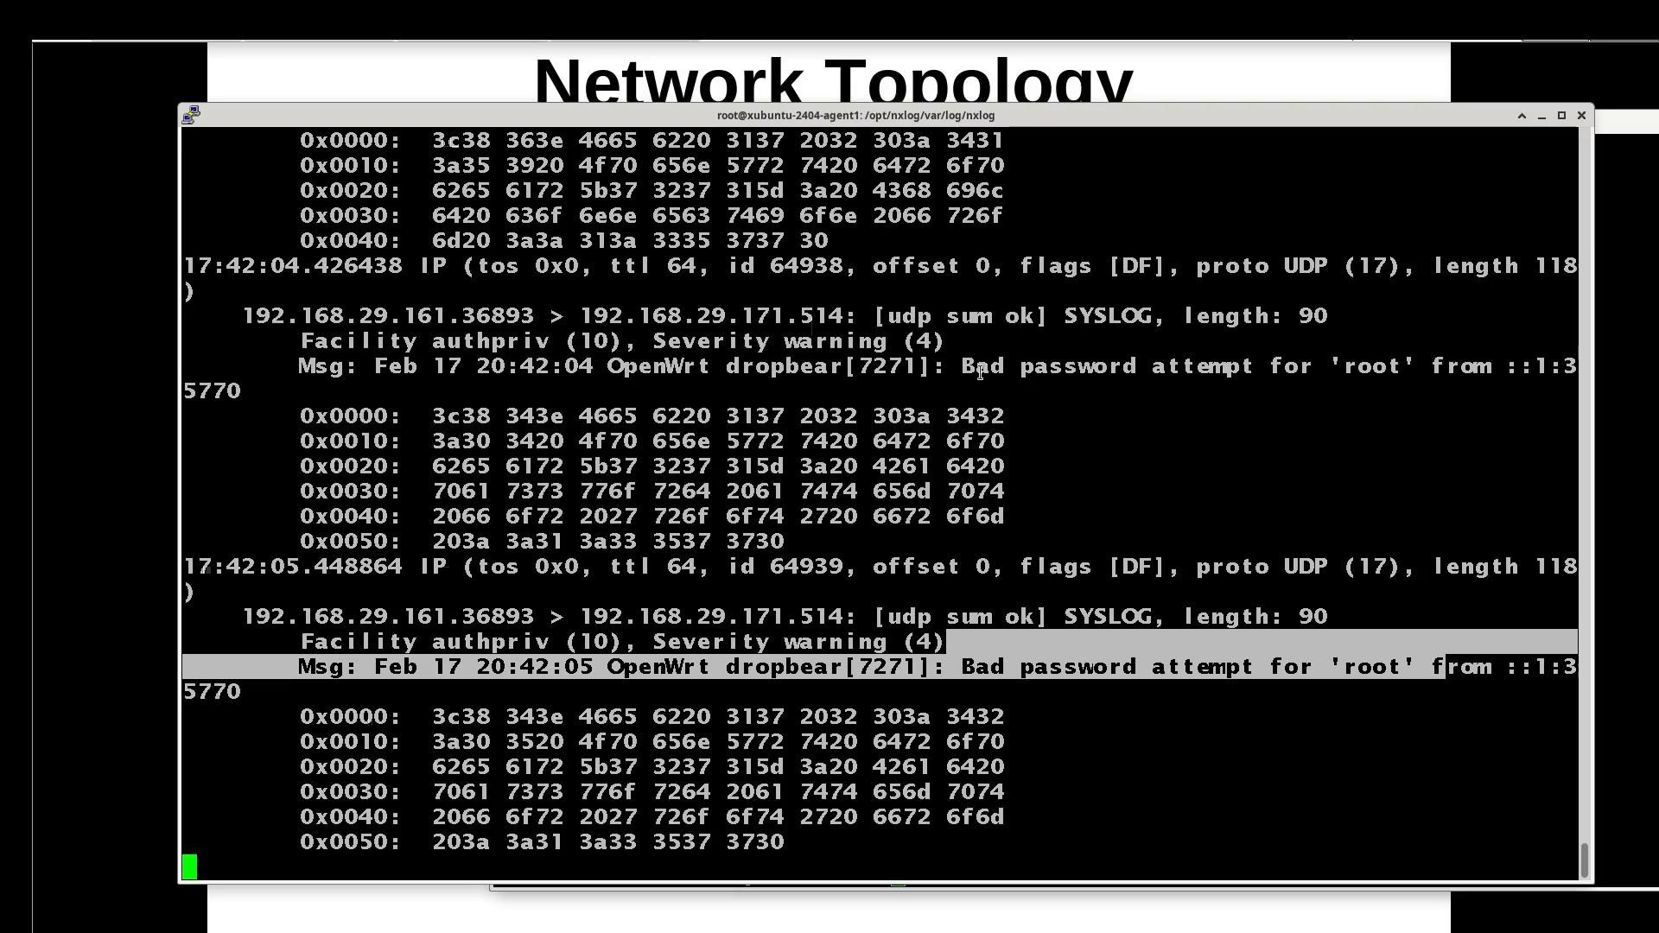
Step: Make a third failed SSH login attempt on the router, review its captured syslog messages, and stop the capture
key(alt+Tab)
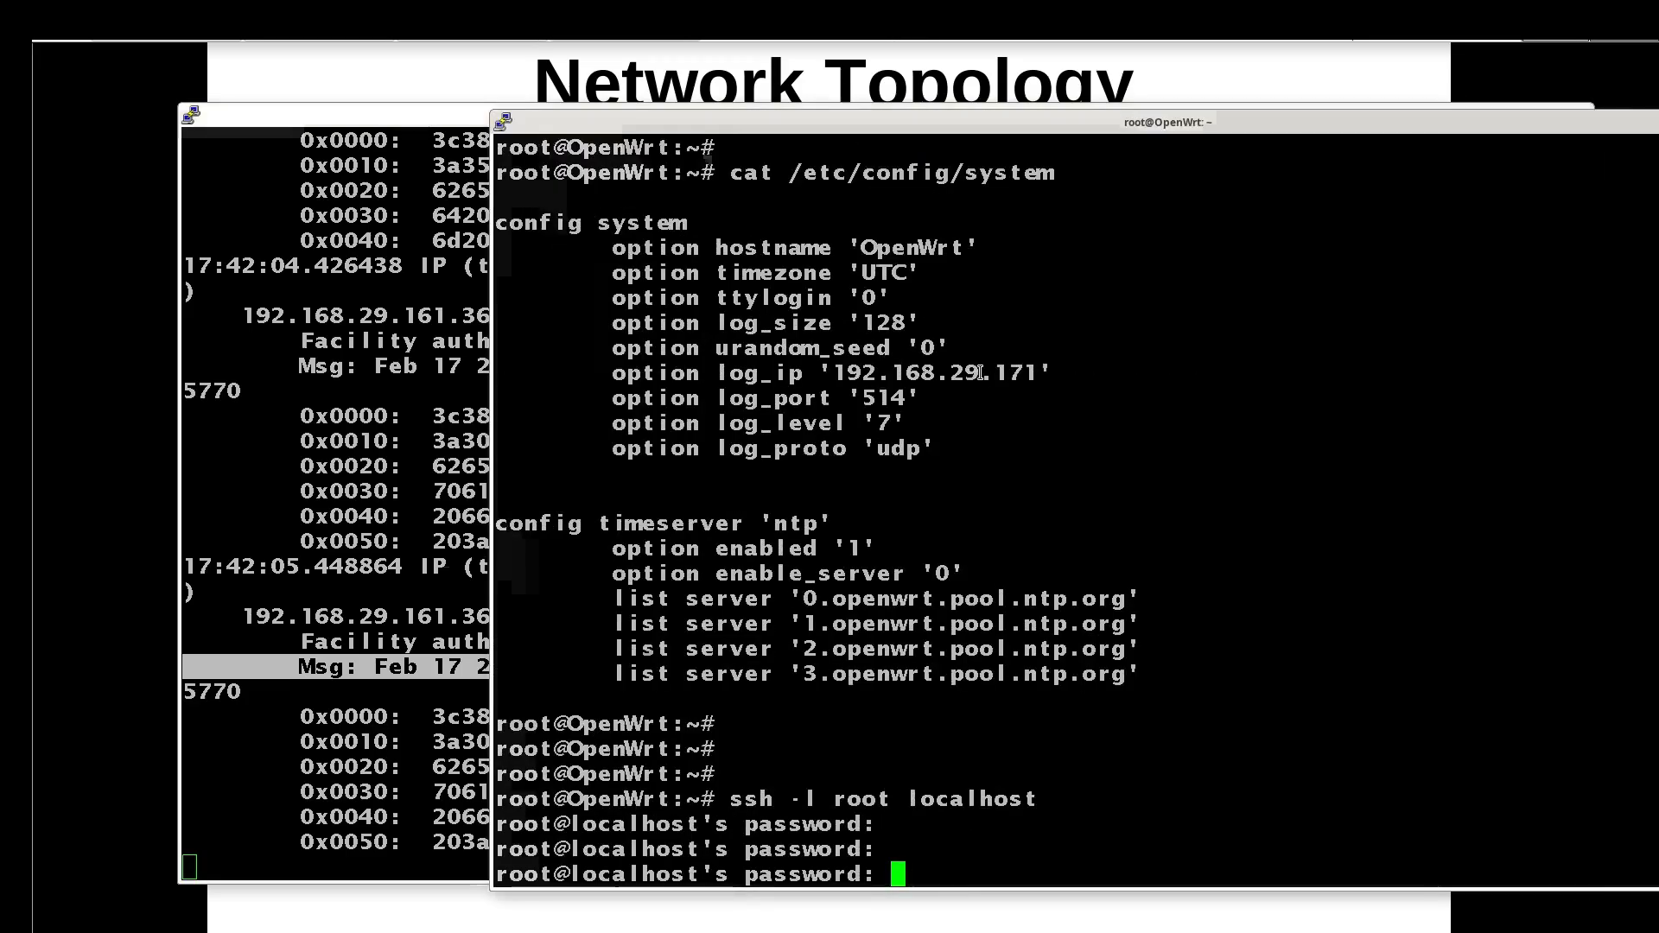
key(alt+Tab)
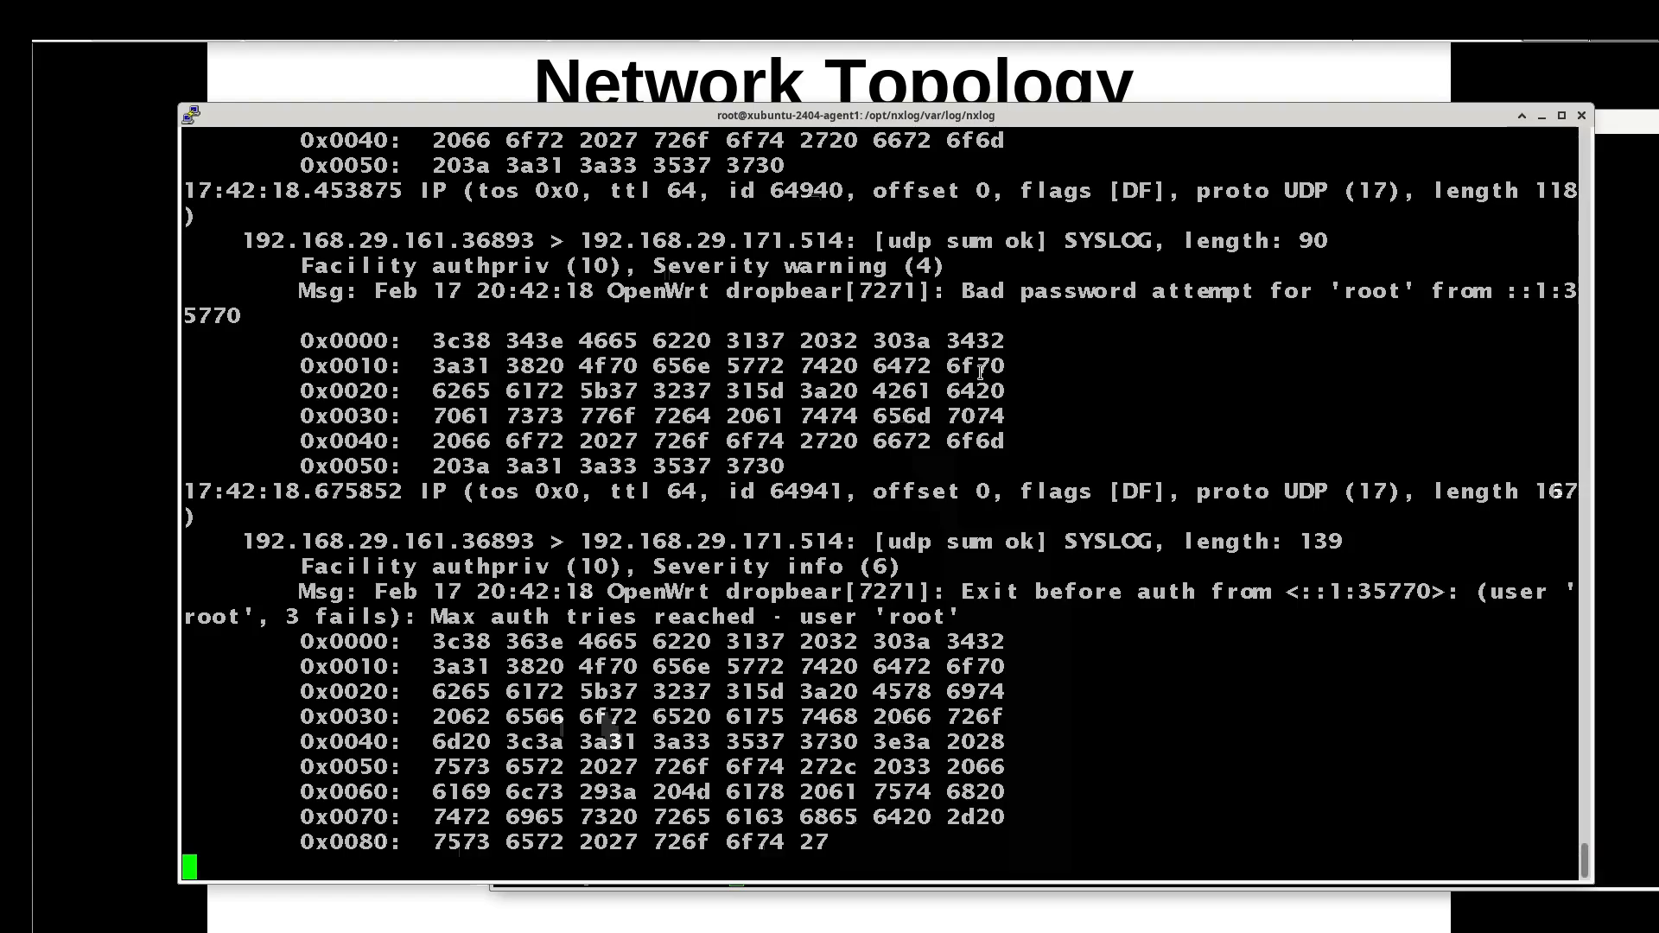
key(Return)
key(Return)
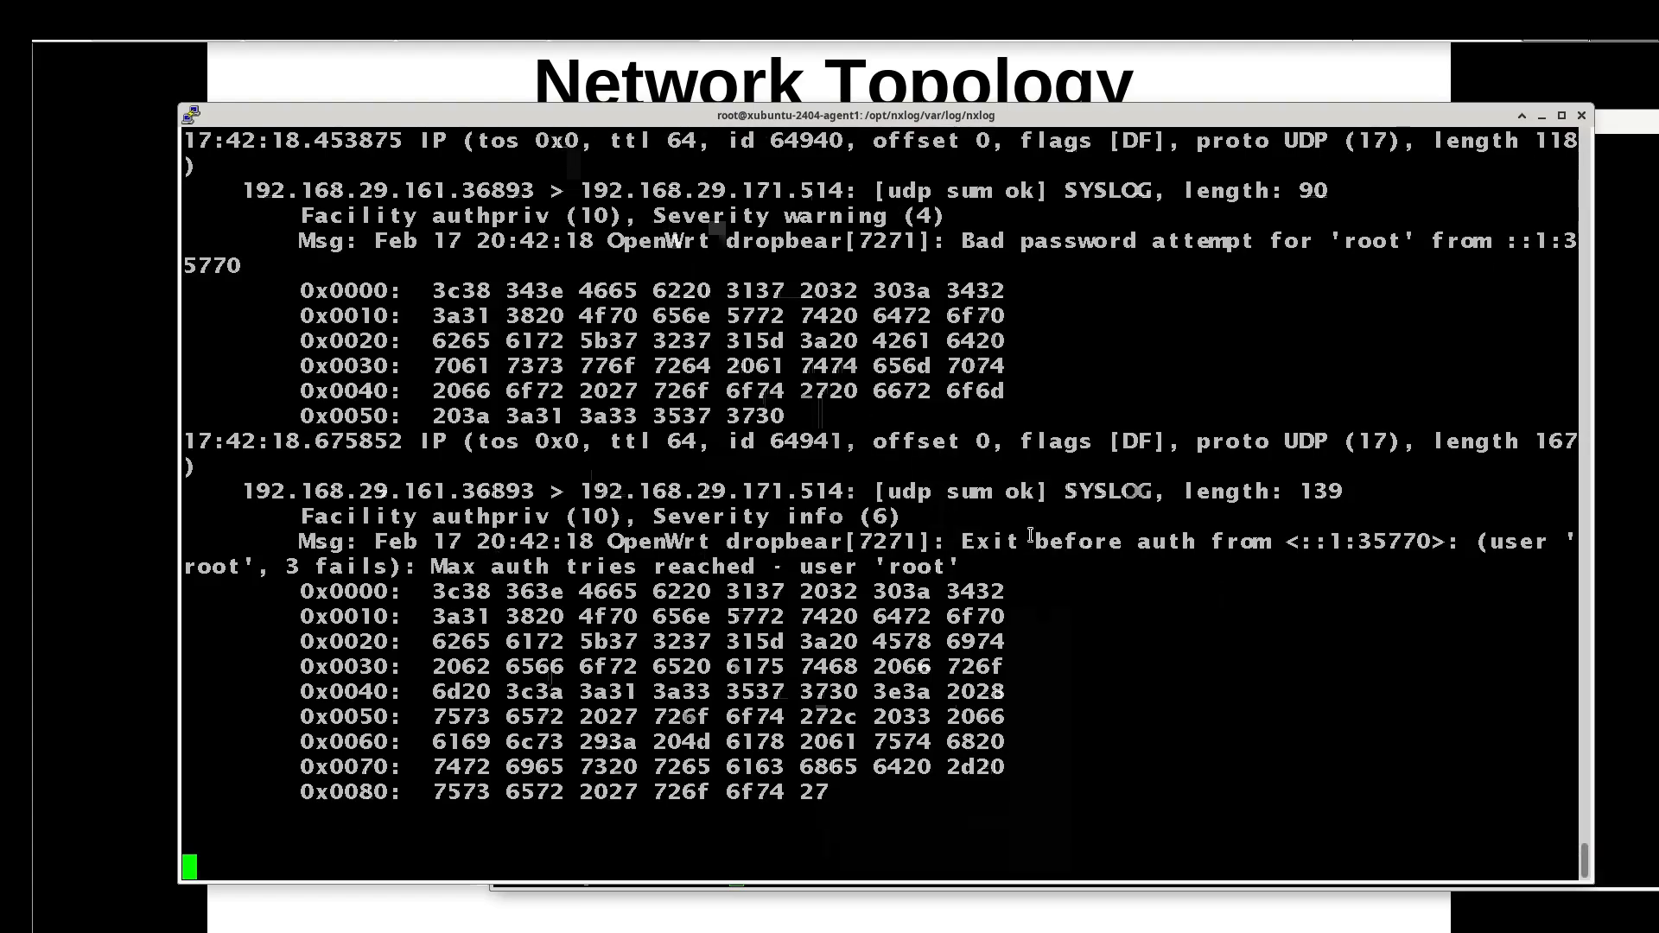
key(ctrl+c)
Step: In the NXLog portal, check the status and received events of xubuntu-2404-agent1's input and output modules, and return to the Agents list
key(alt+Tab)
key(alt+Tab)
key(alt+Tab)
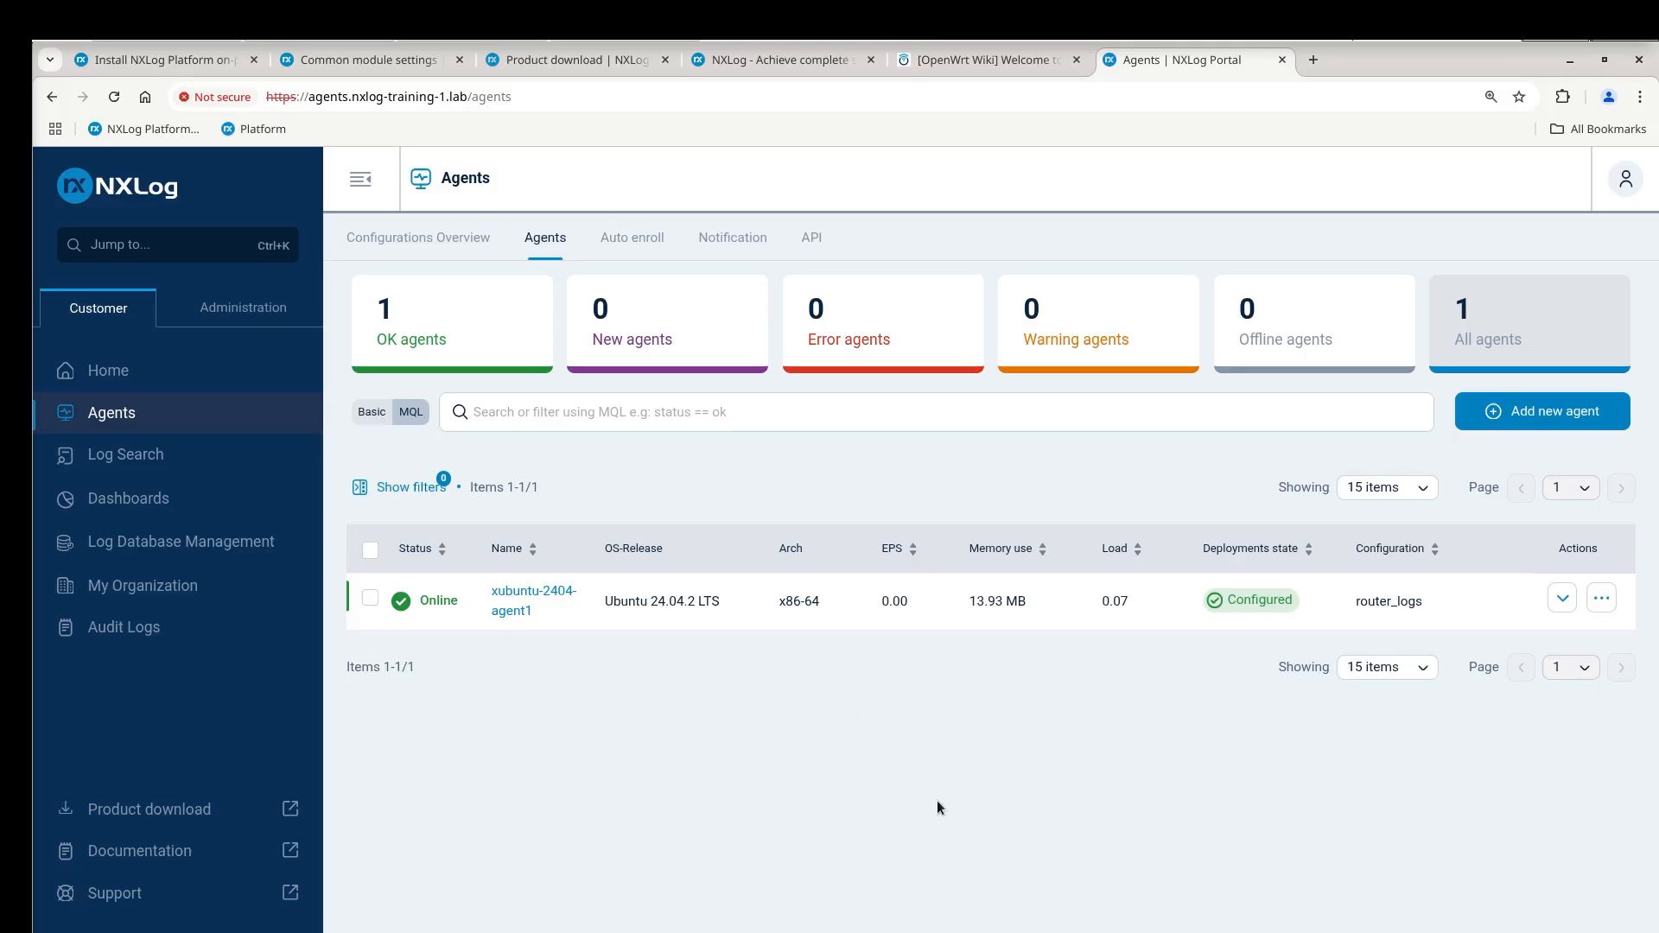
click(509, 609)
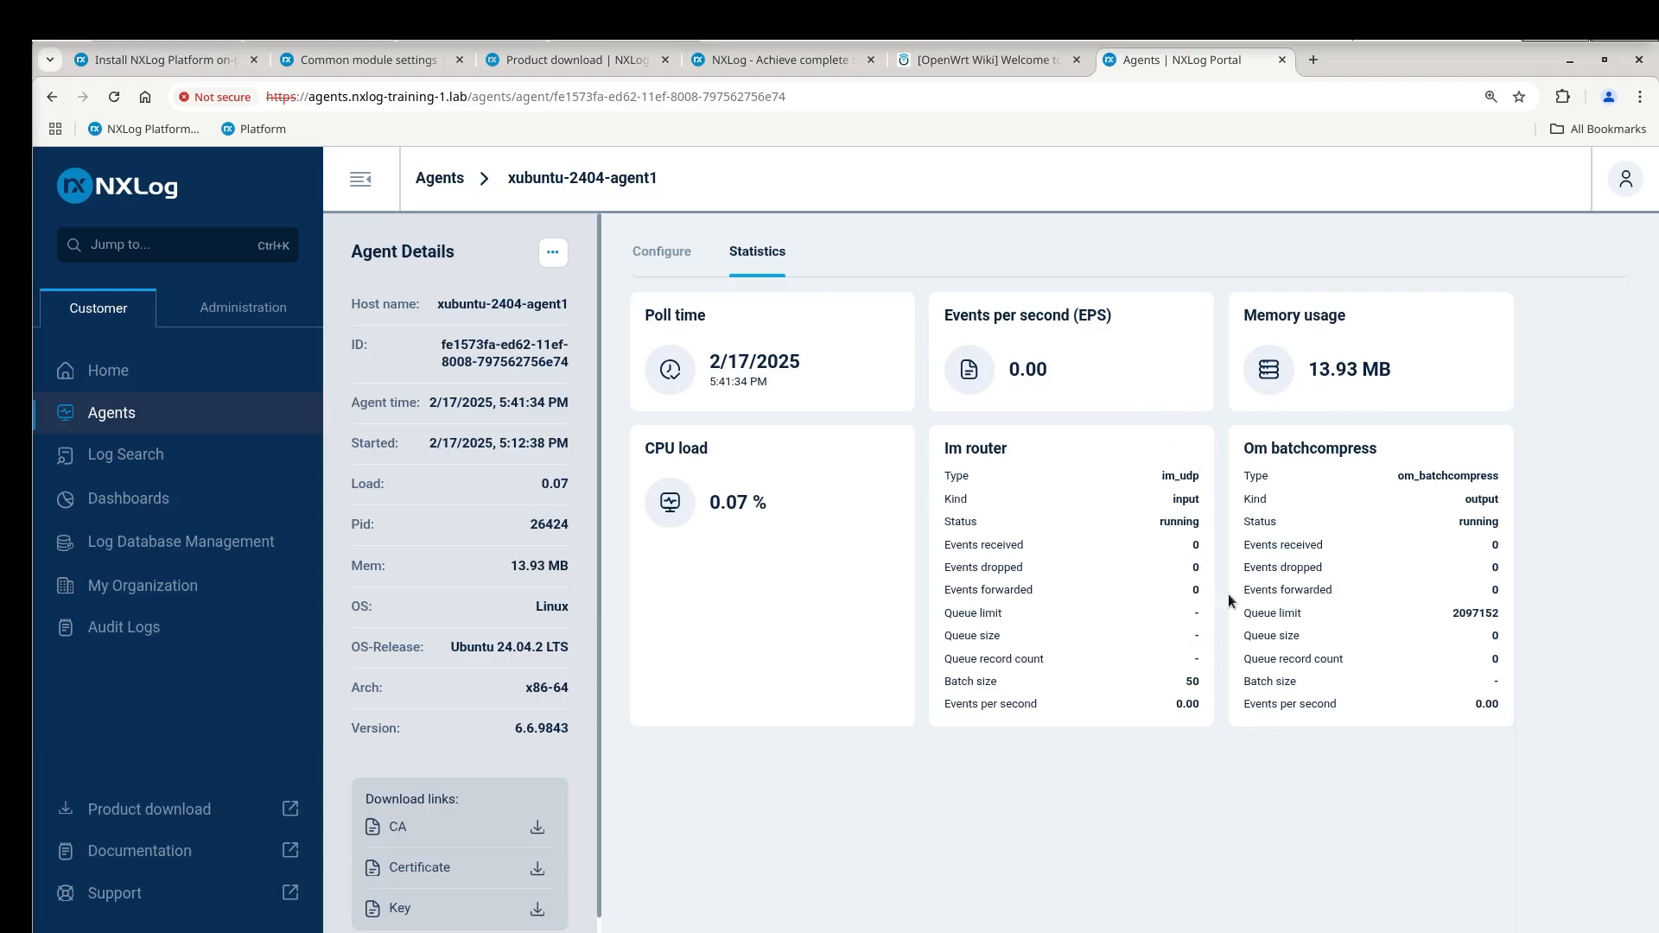
double_click(1171, 516)
click(1463, 520)
drag(1188, 552, 1213, 555)
drag(1482, 554, 1504, 554)
click(440, 188)
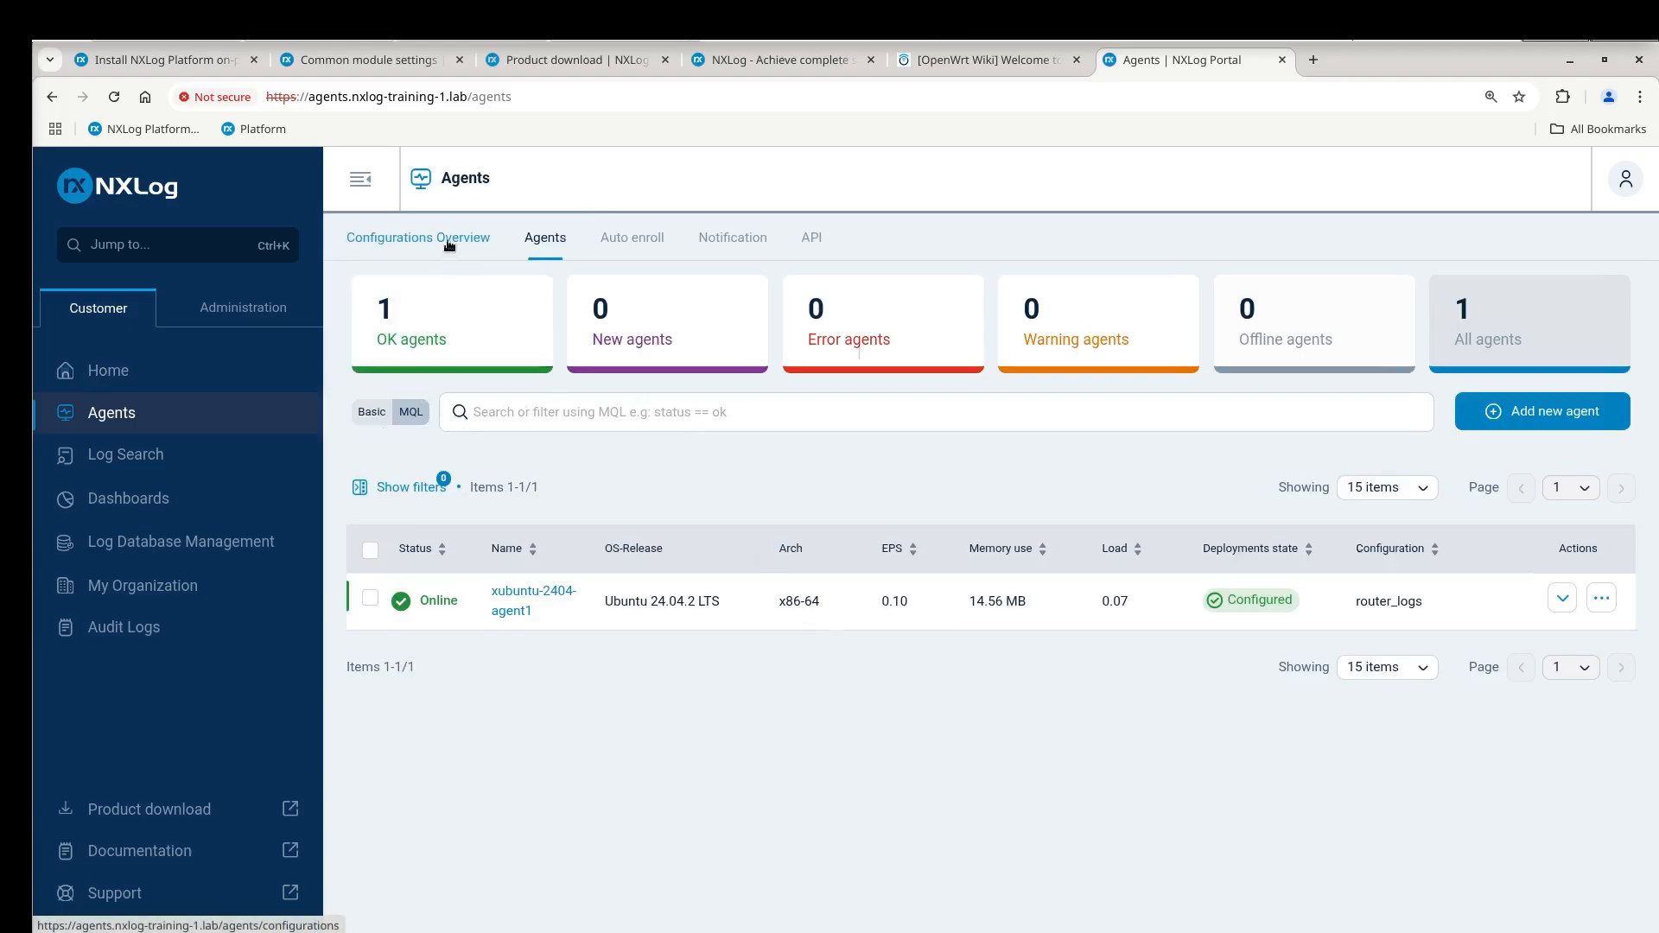
Step: Open the router_logs configuration and add a File output to Route #1's Send to list
click(418, 238)
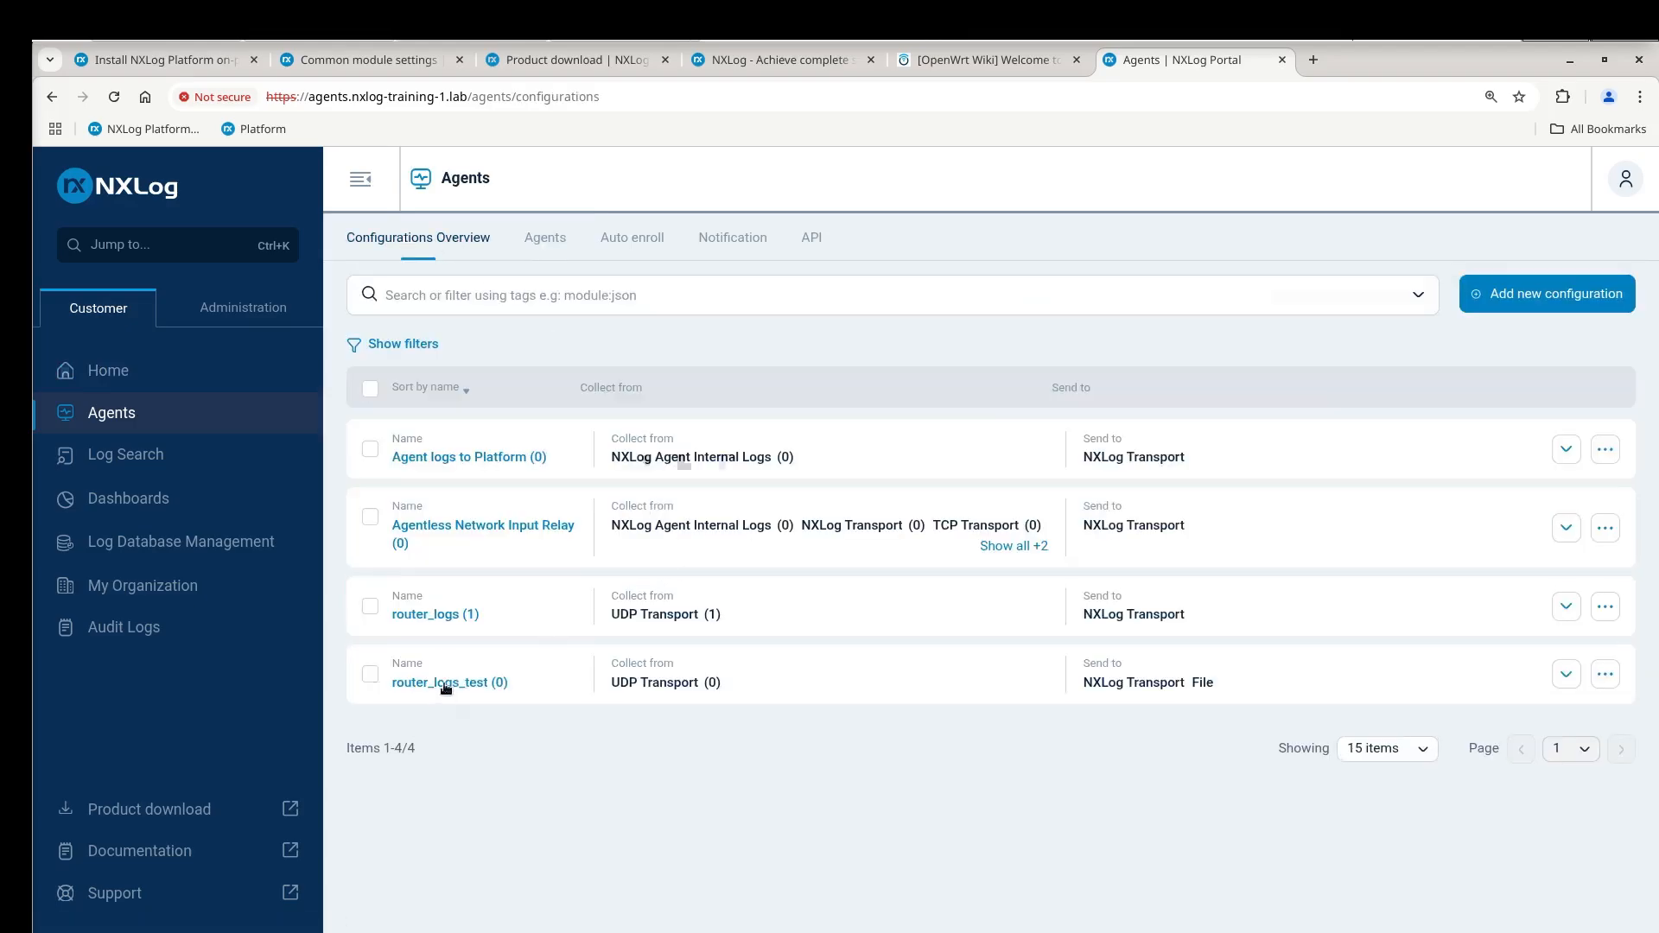
click(438, 616)
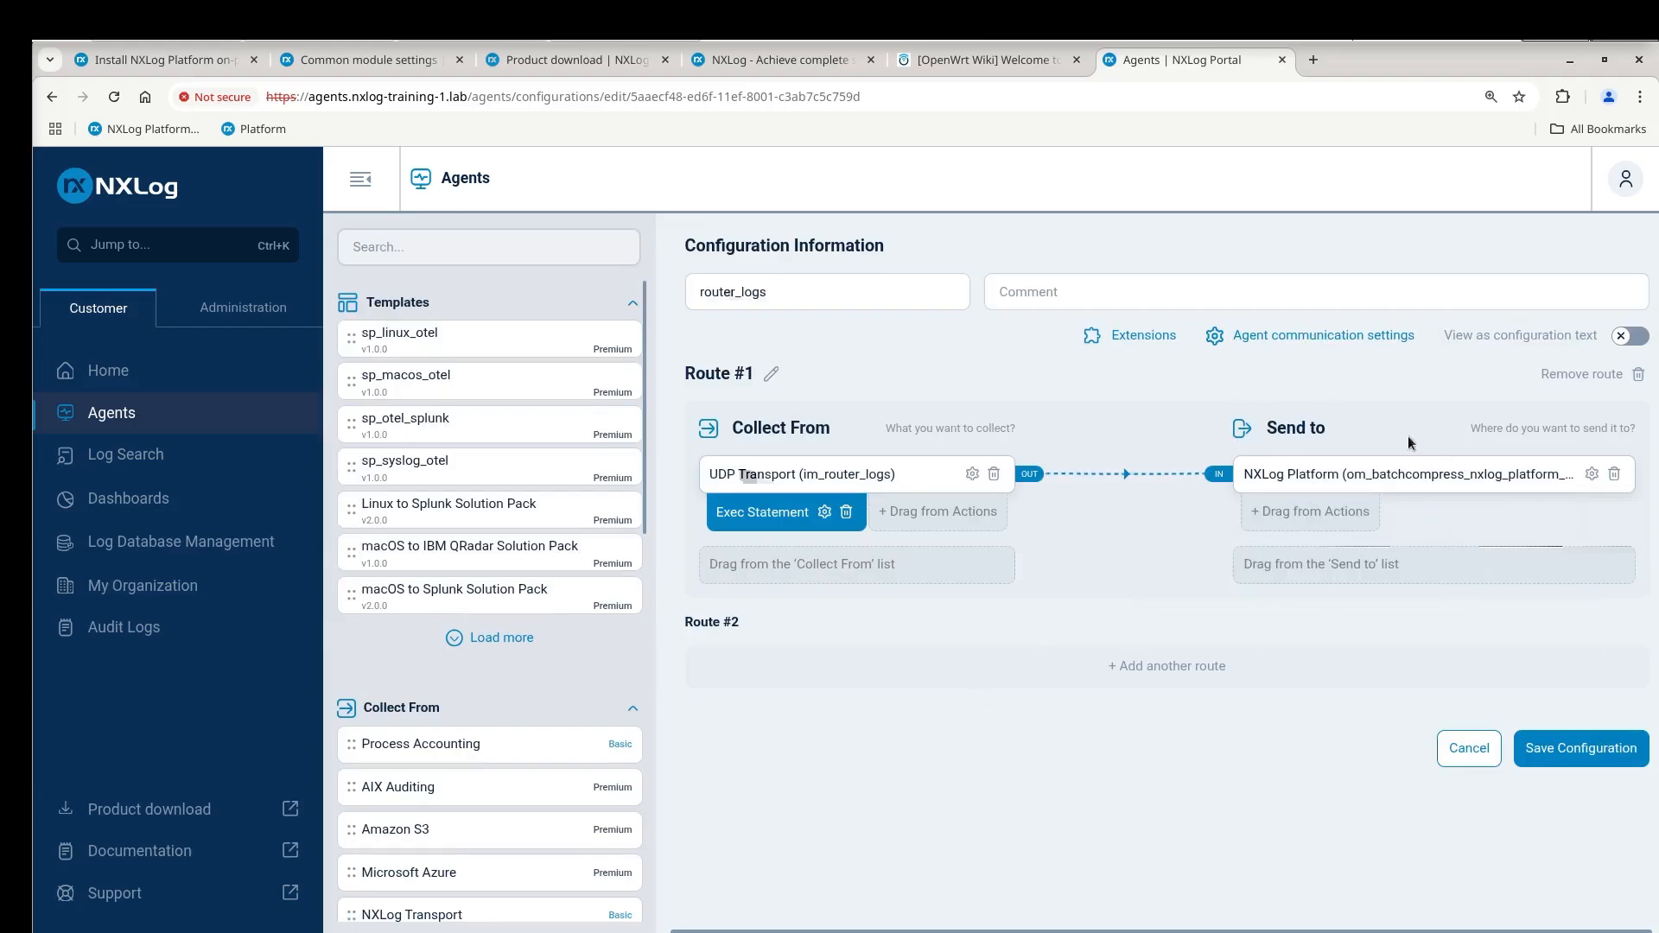
click(421, 247)
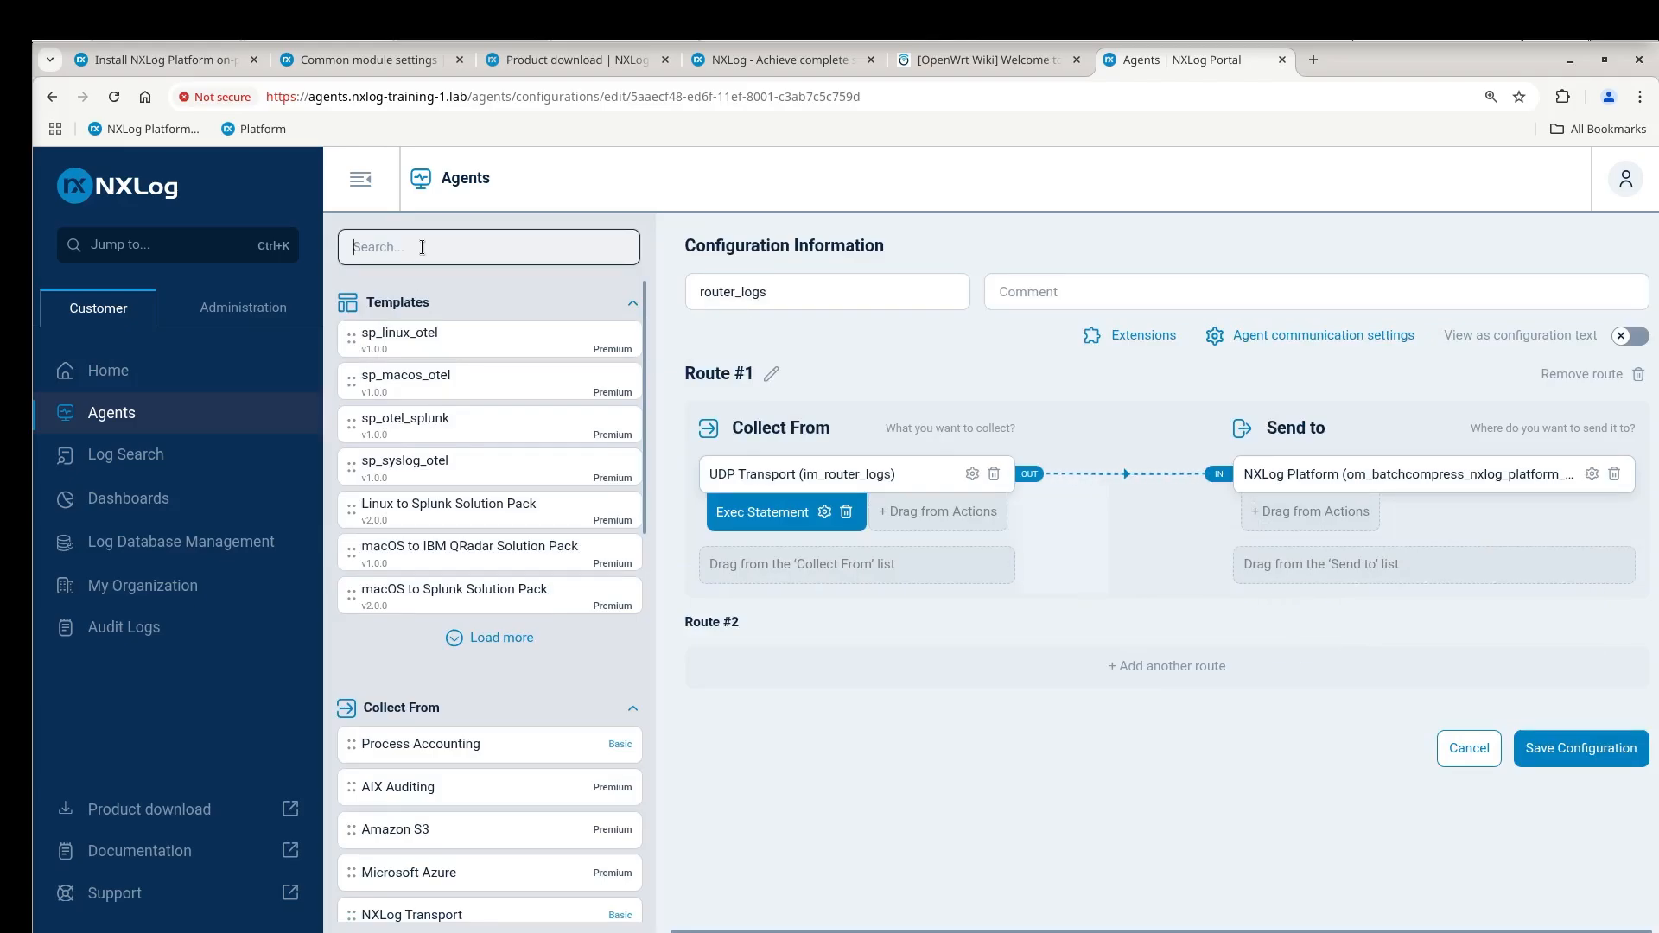
text(file)
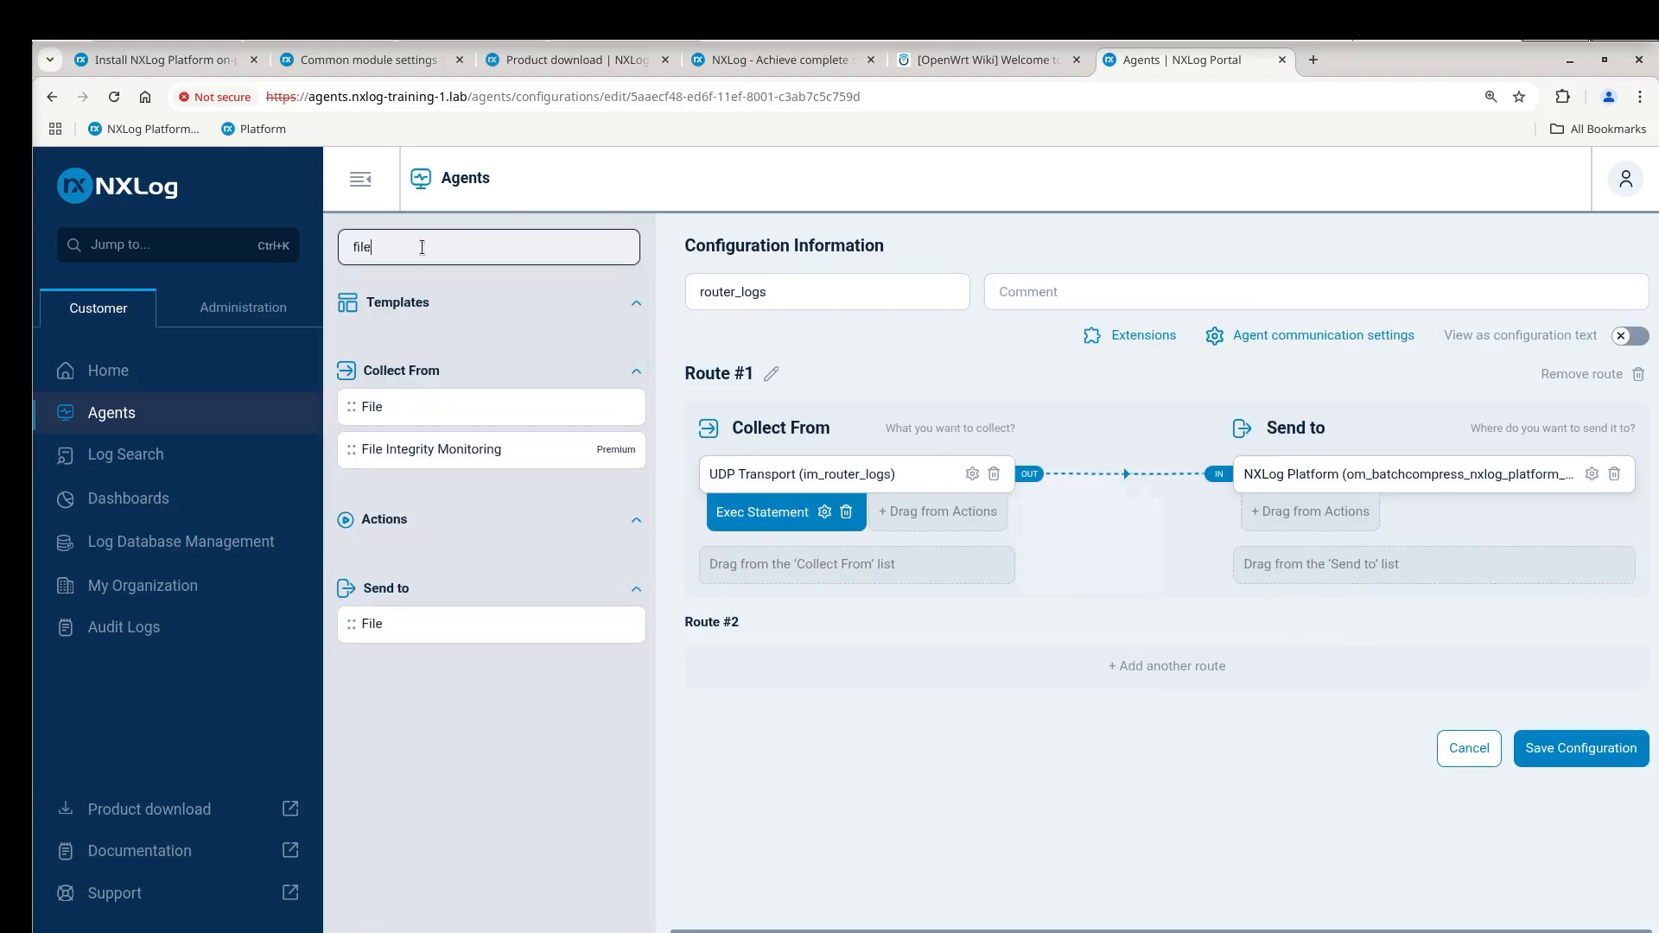
drag(449, 630, 1358, 586)
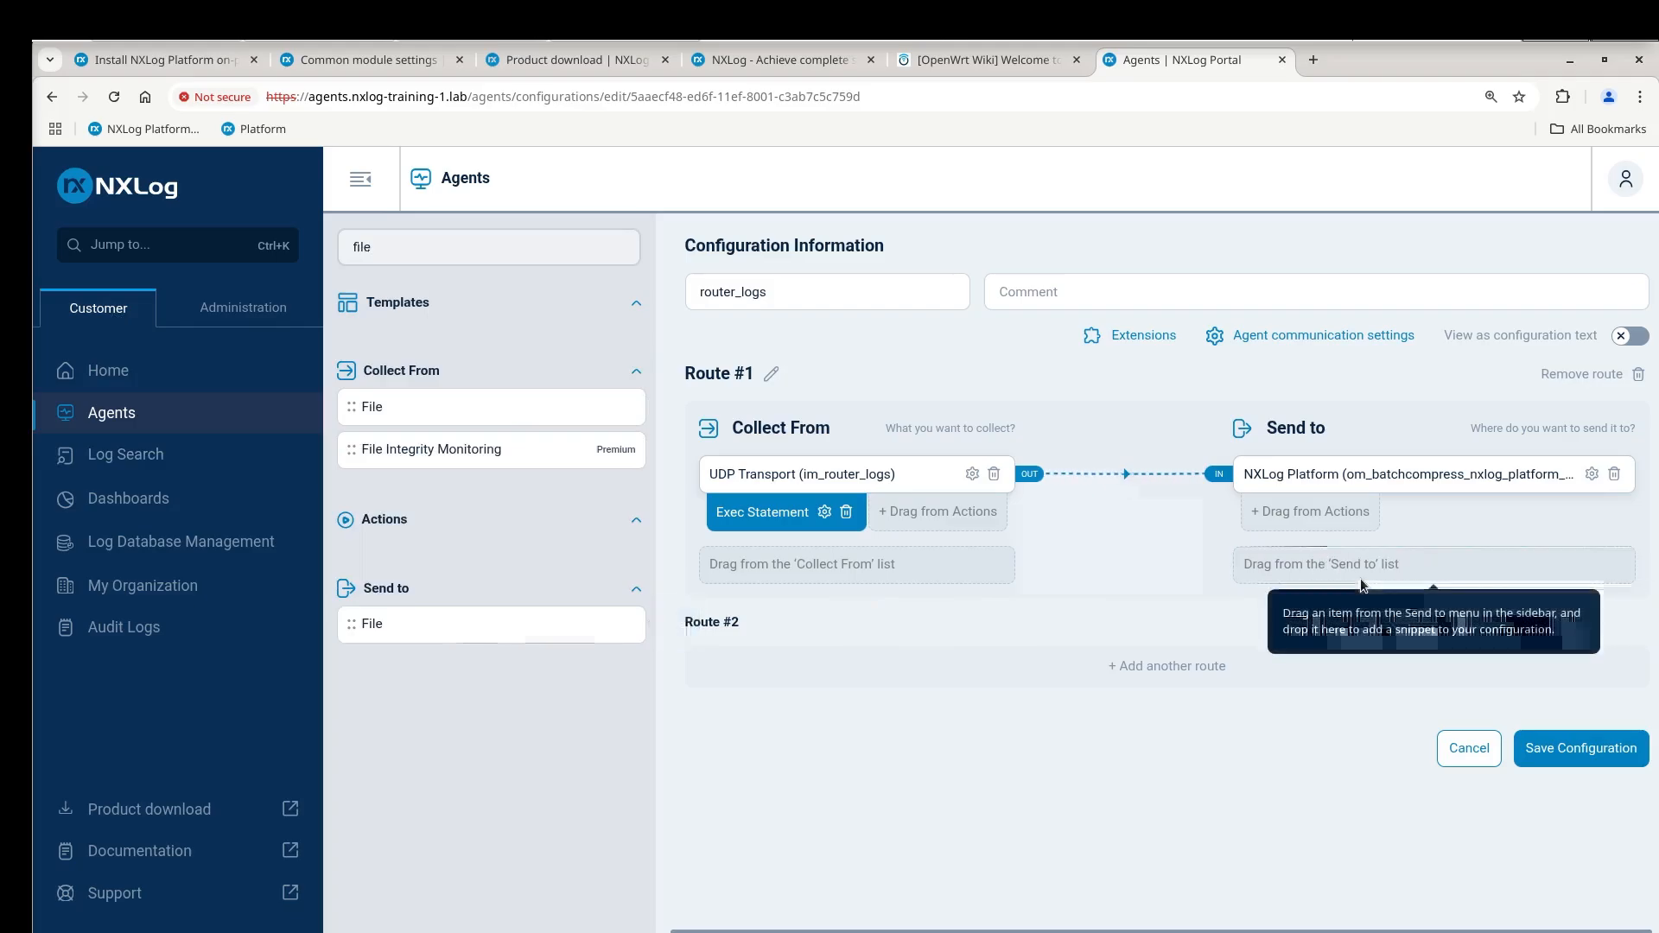
drag(380, 632, 1322, 580)
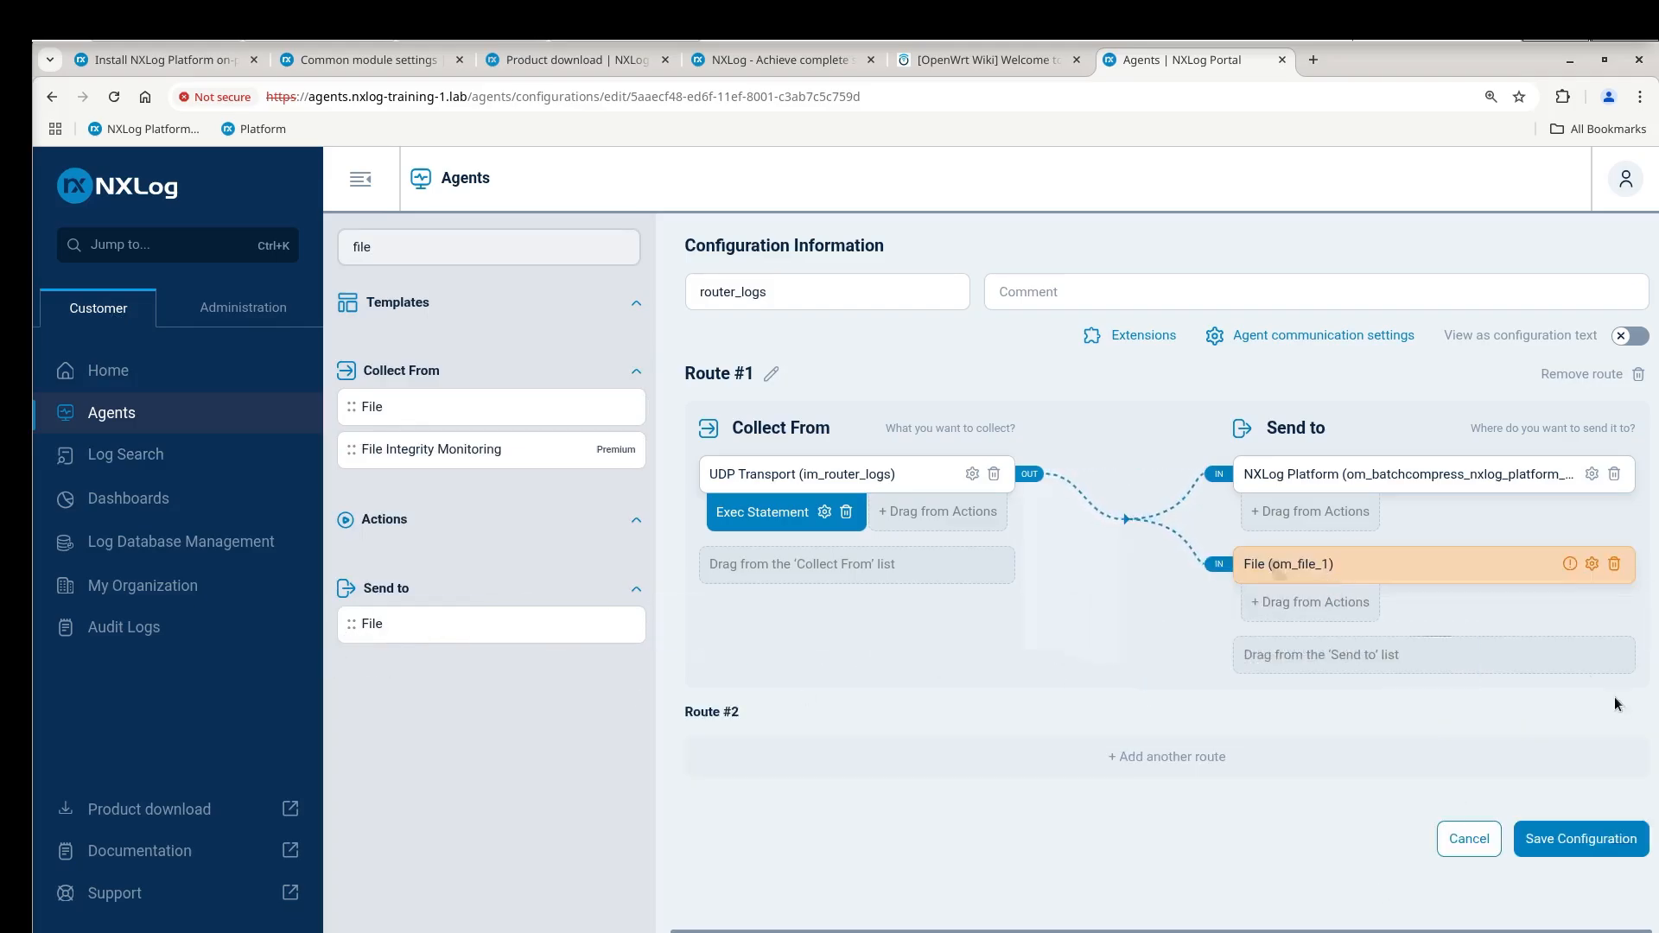
Step: Set the new File output's path to '/tmp/router_logs_demo.txt', enclosed in single quotes
click(1589, 564)
click(1274, 270)
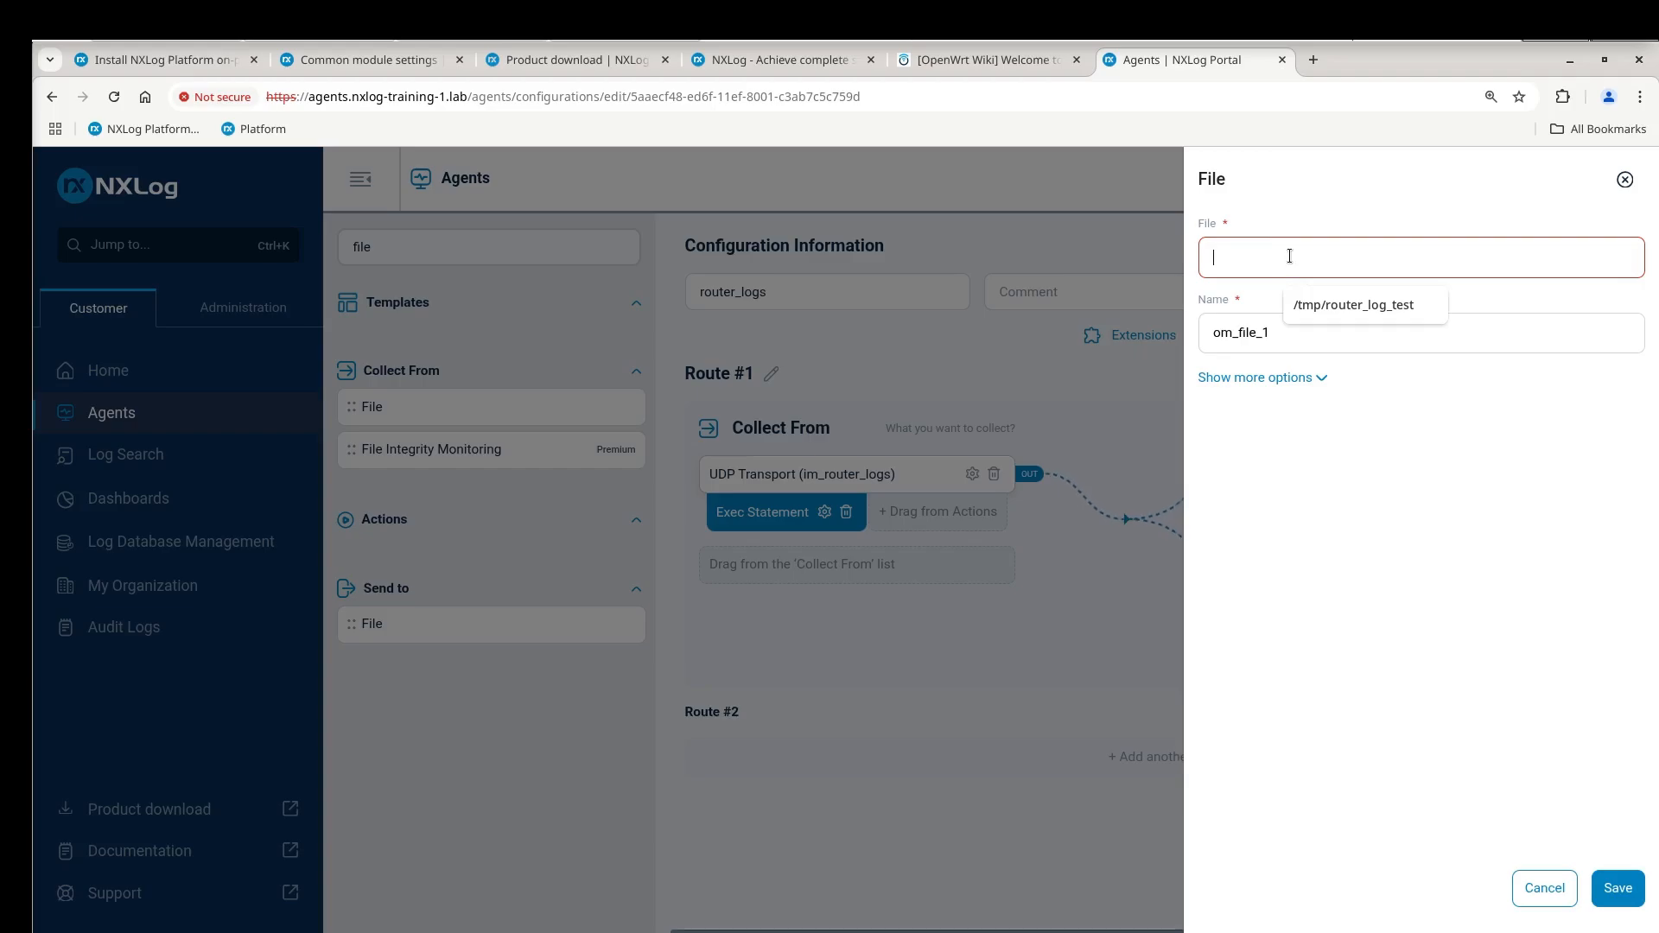
text(')
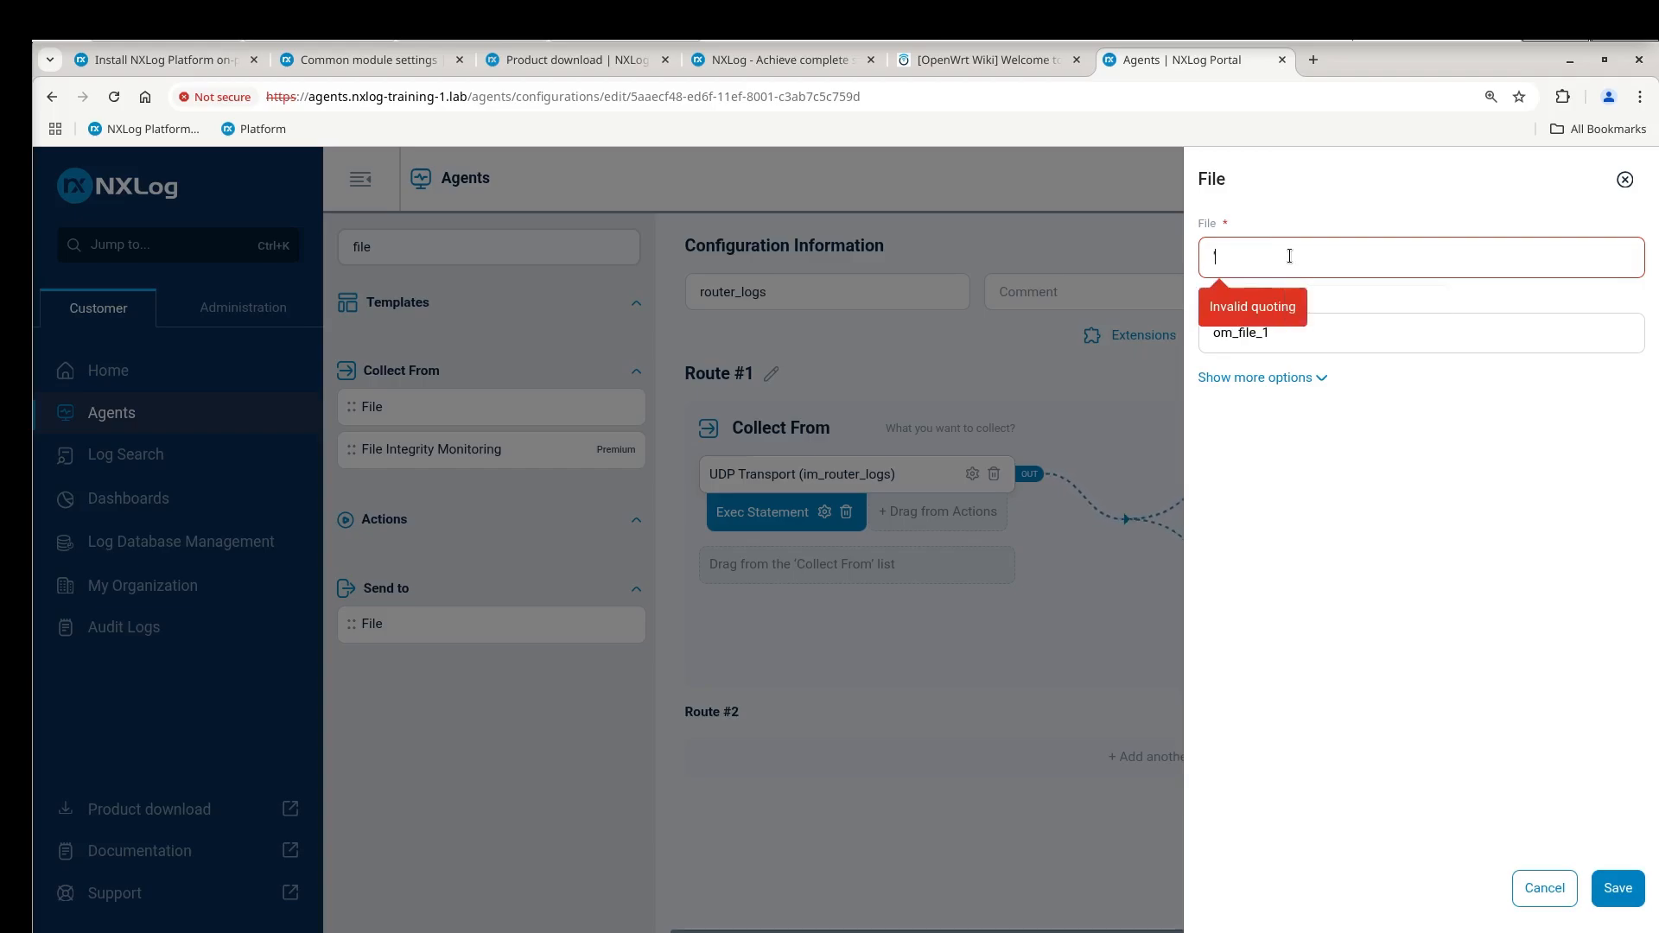
text(/)
text(tmp/)
text(router)
text(-)
text(logs)
text(_demo')
text(.tx)
text(')
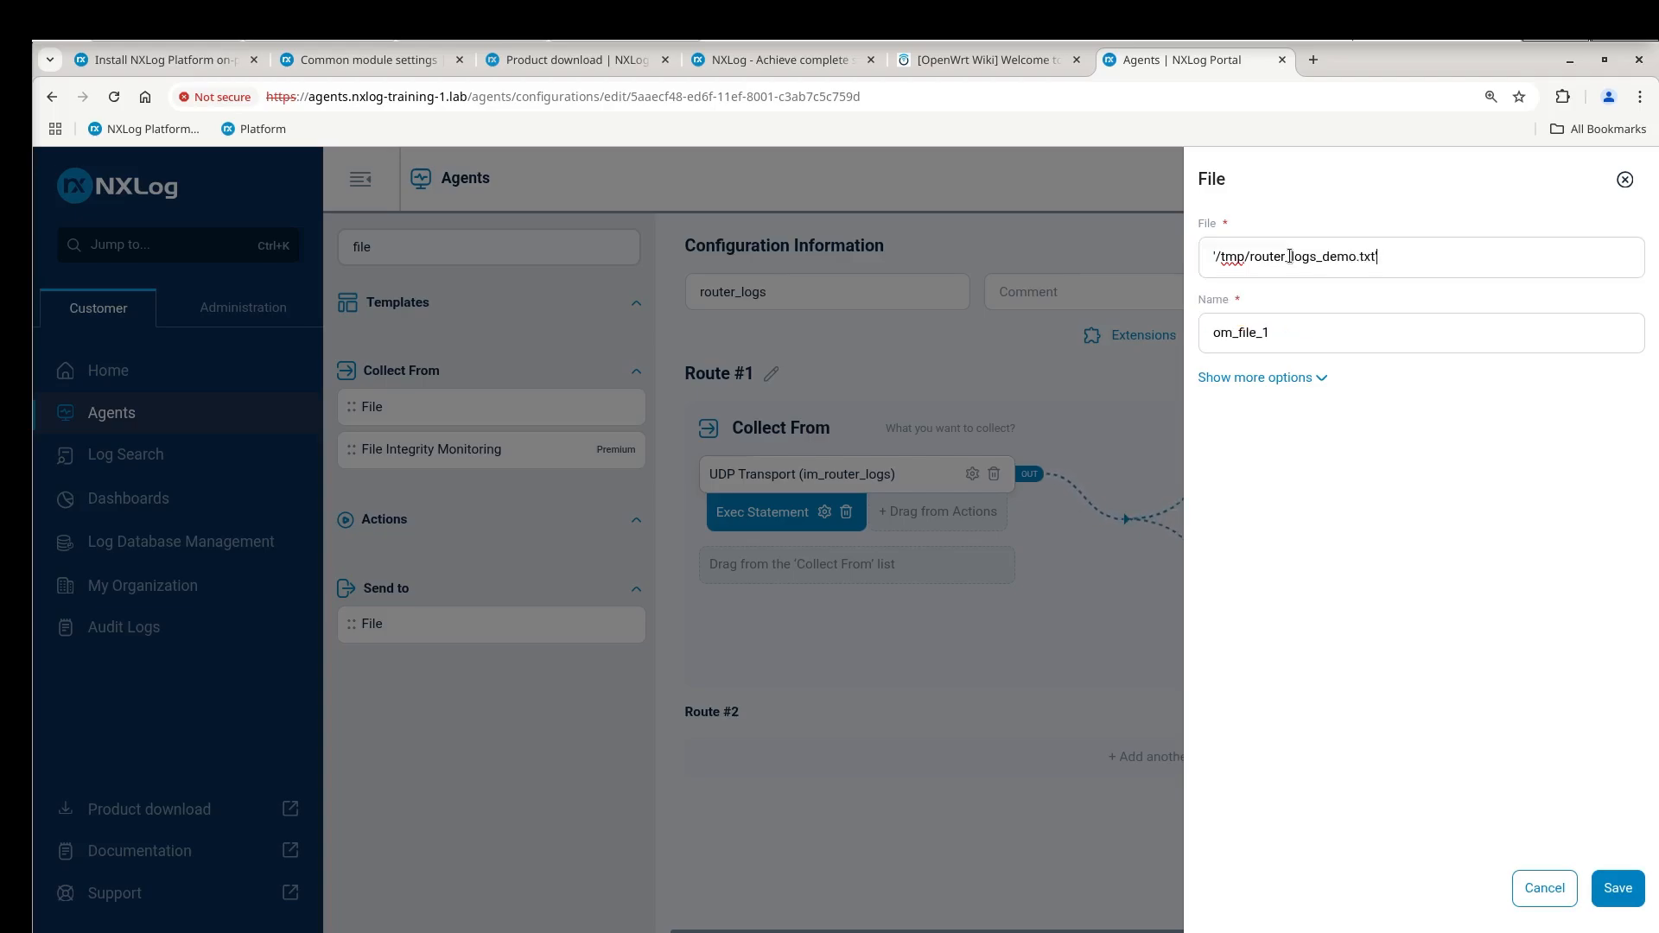
Step: Name the File output om_router_logs, and save both the module settings and the router_logs configuration
click(1283, 333)
key(BackSpace)
key(BackSpace)
key(BackSpace)
text(router_logs)
click(1618, 889)
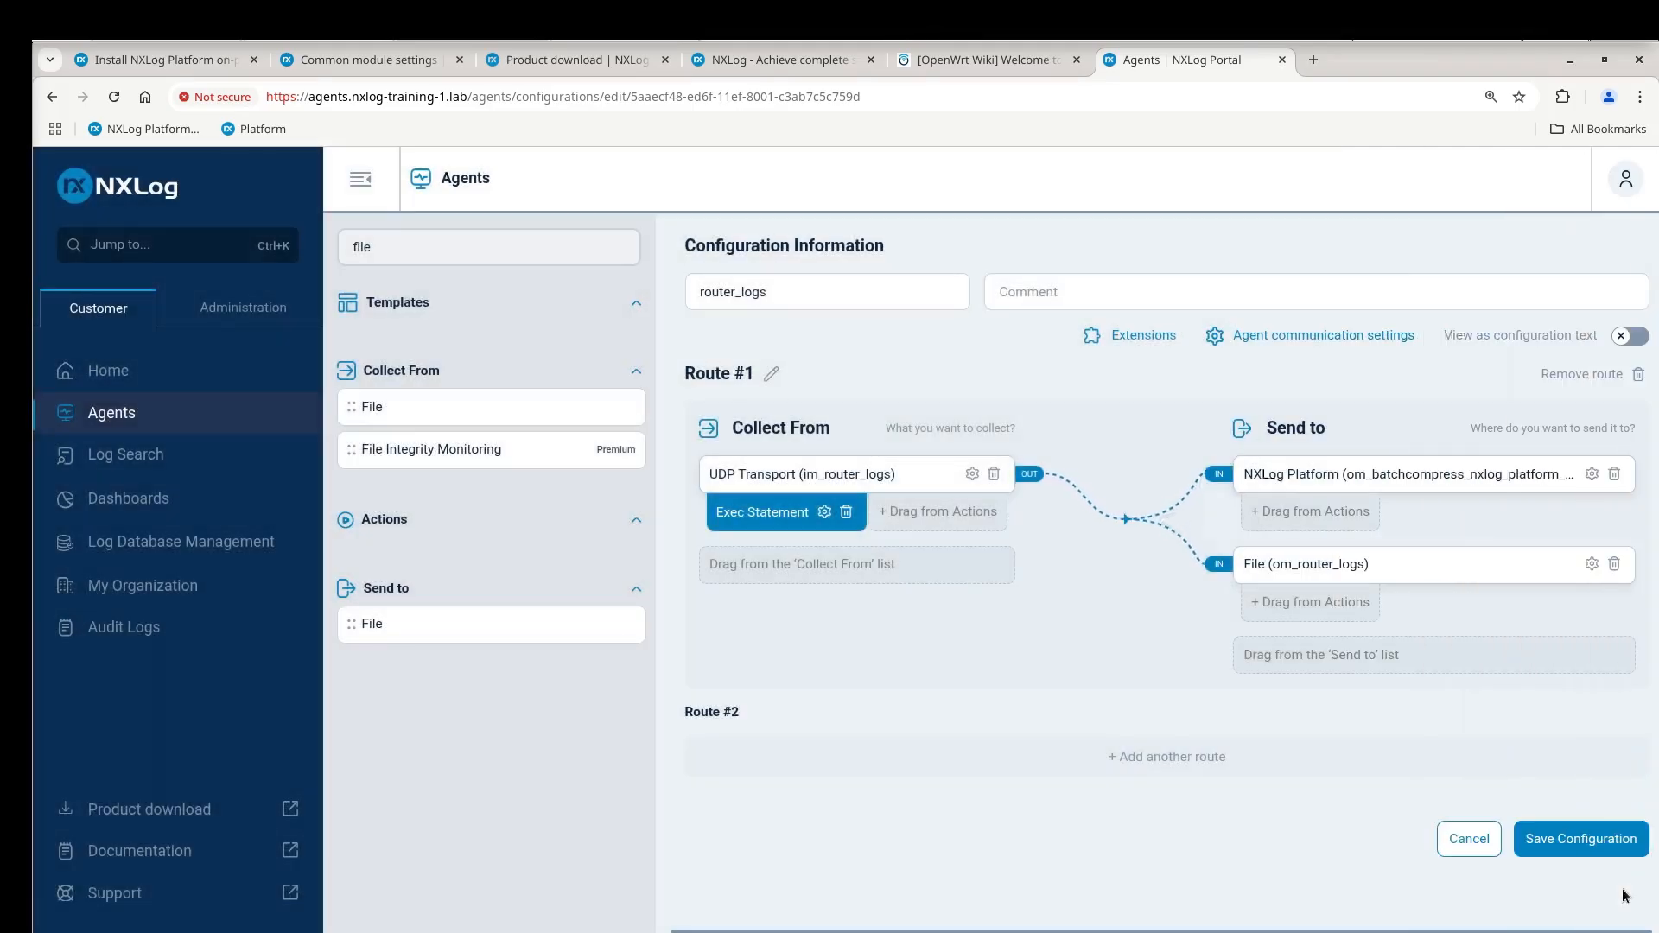
click(1530, 836)
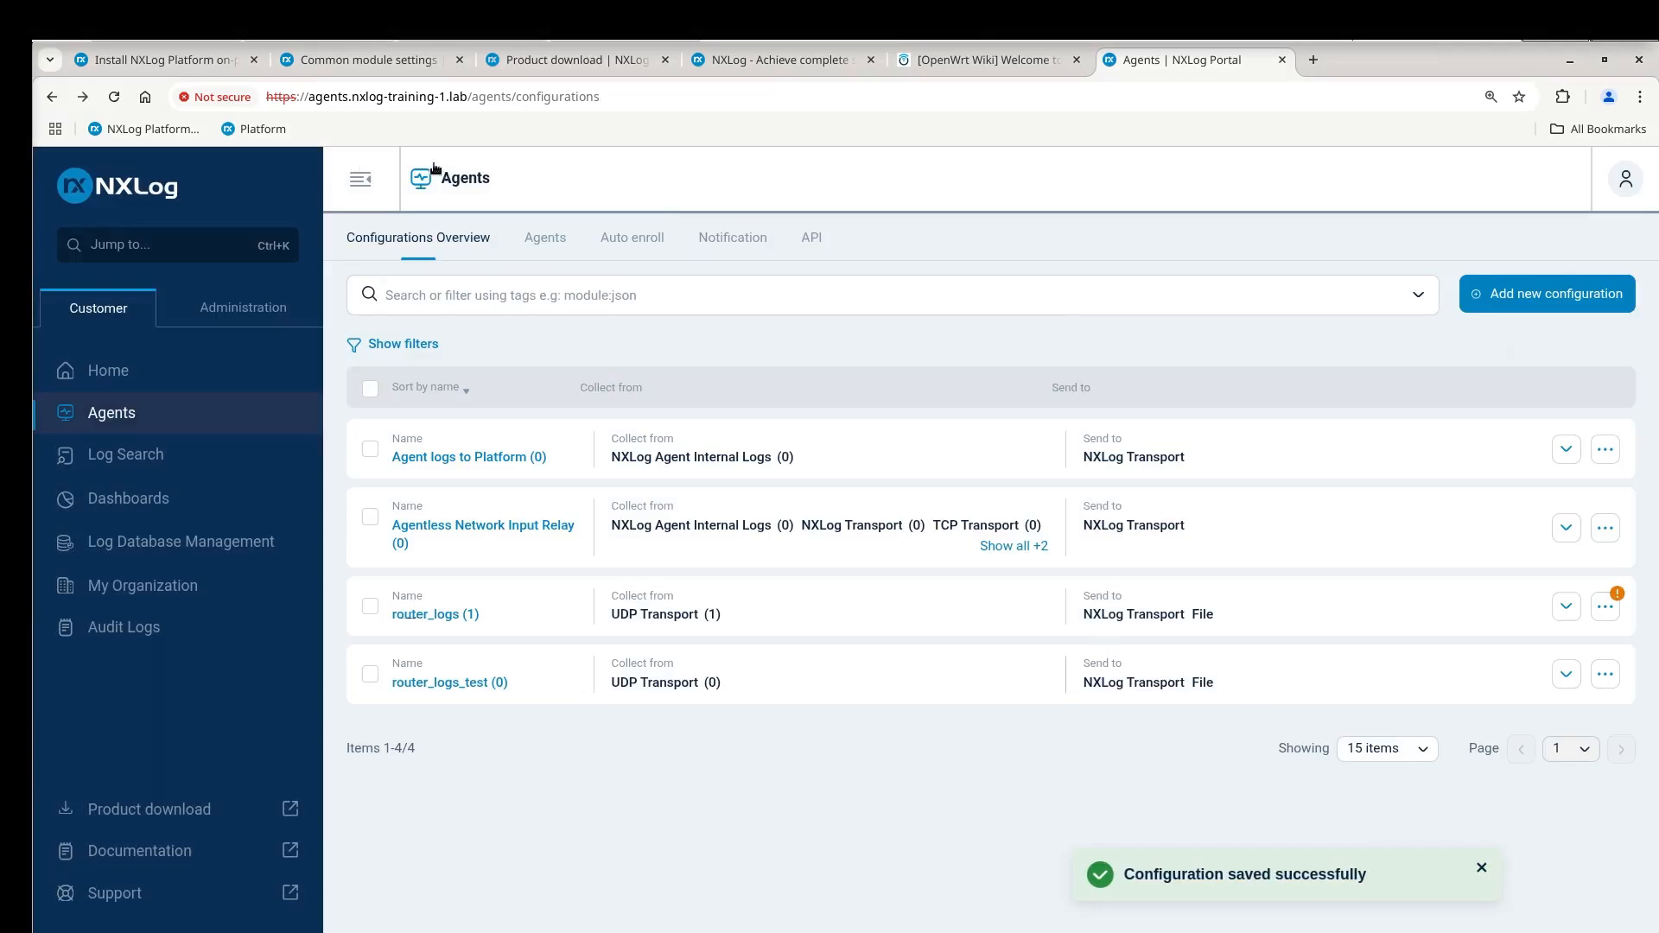
Step: Update the configuration on xubuntu-2404-agent1 from the Agents list and restart the agent
click(553, 237)
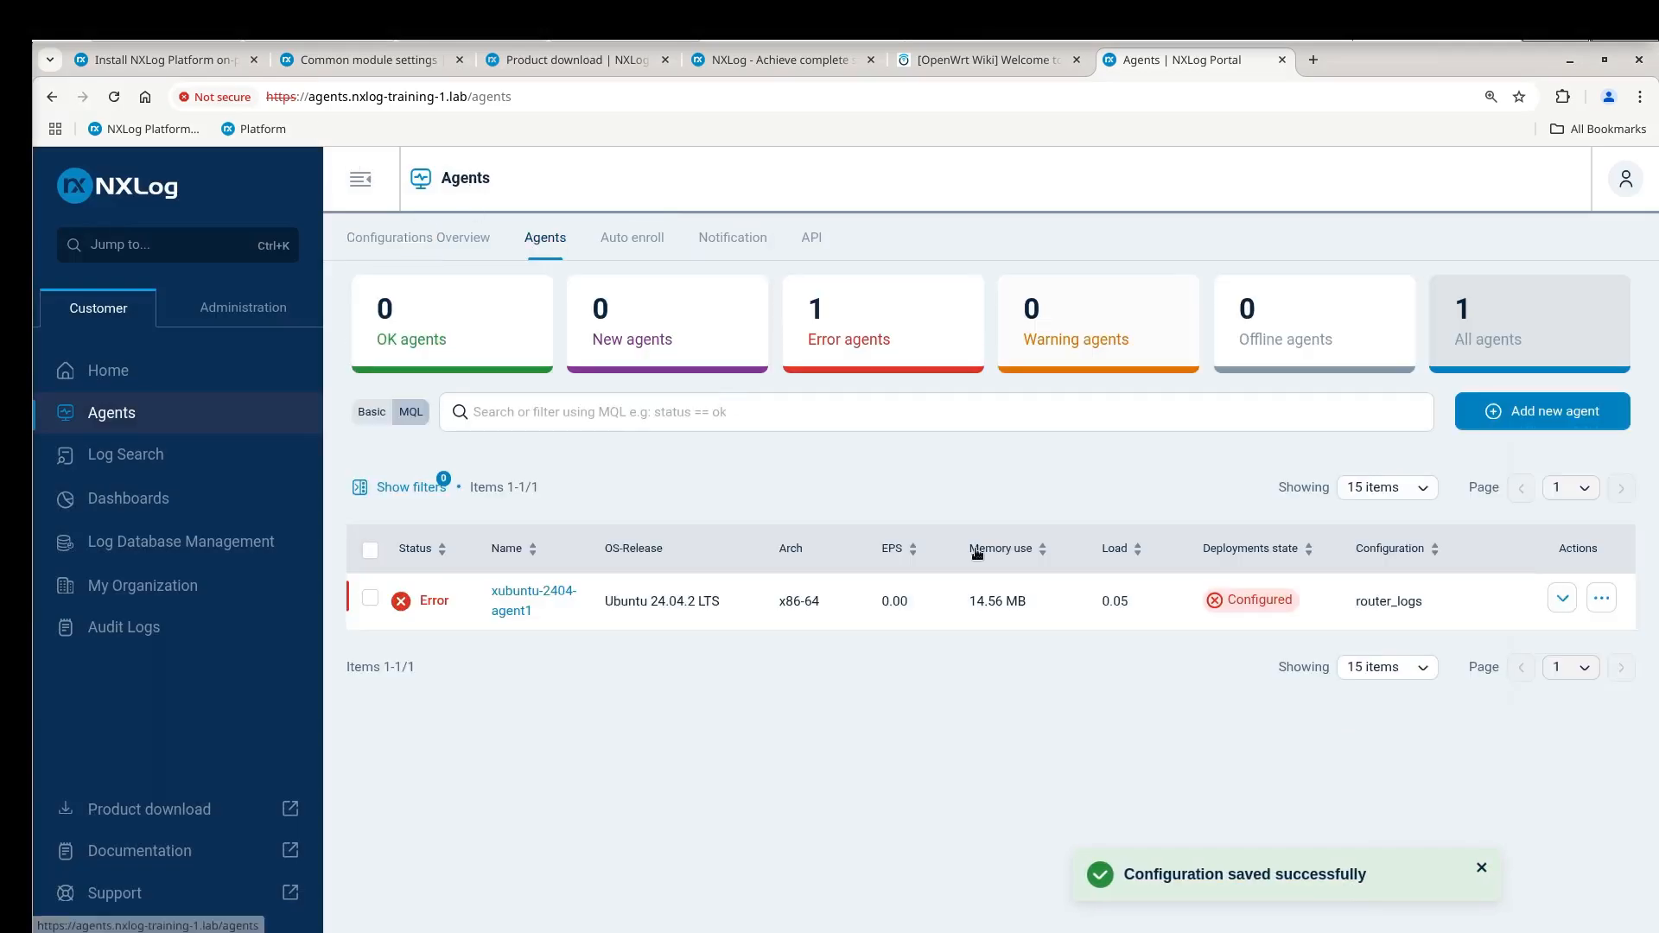
click(1604, 605)
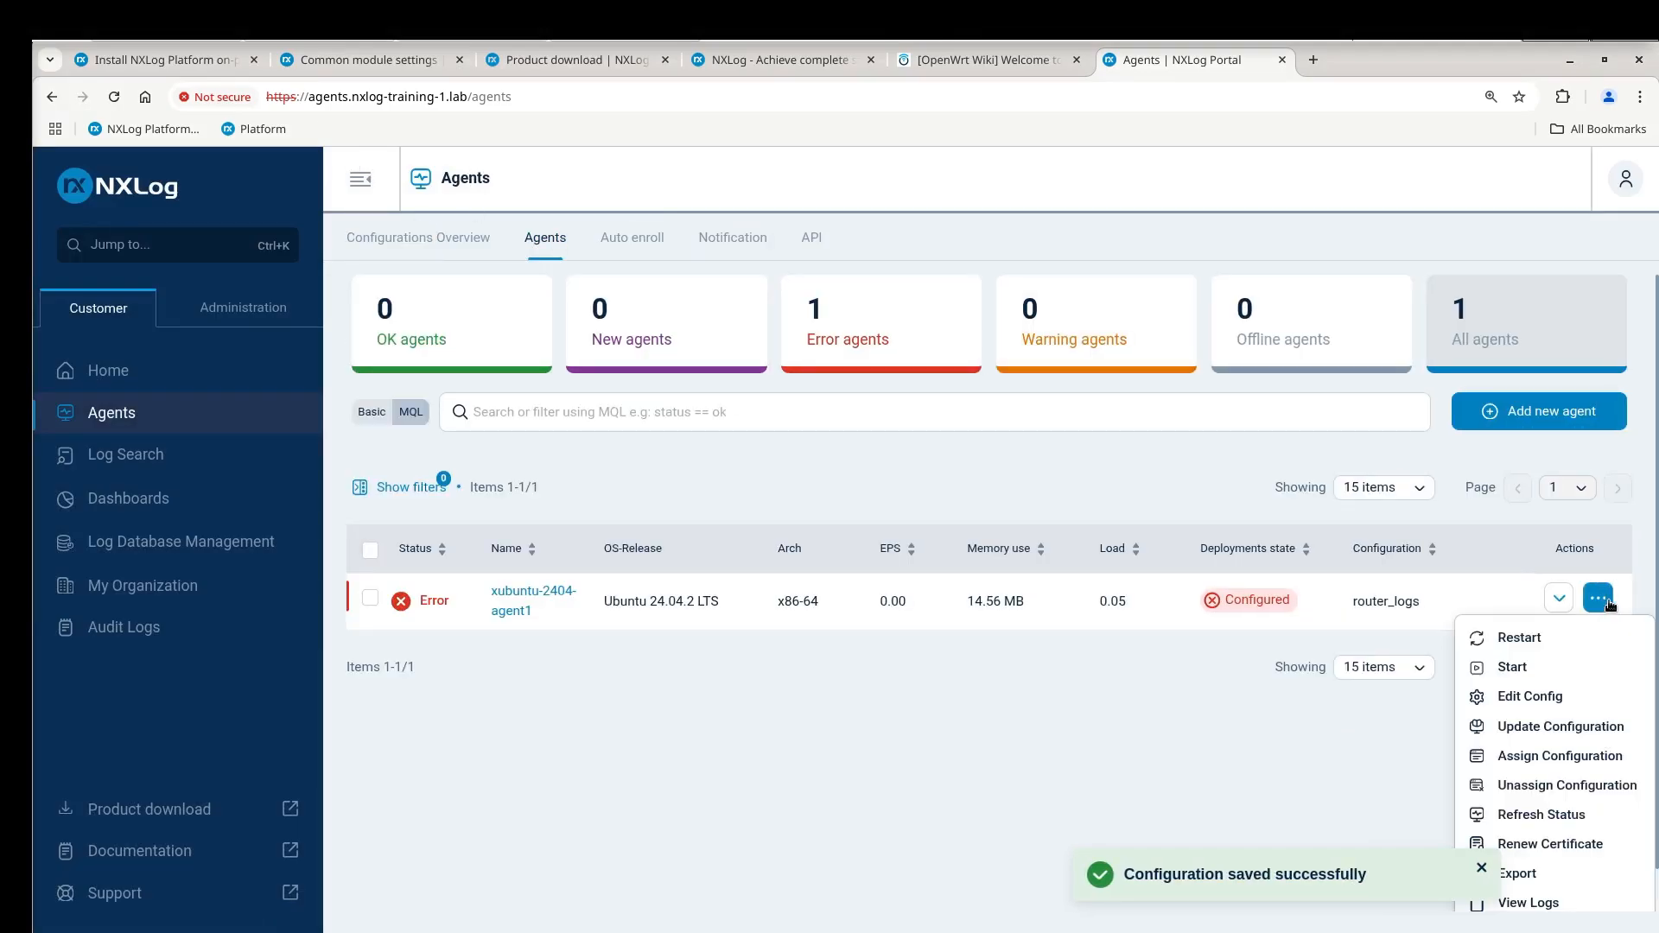
click(1603, 728)
click(1601, 598)
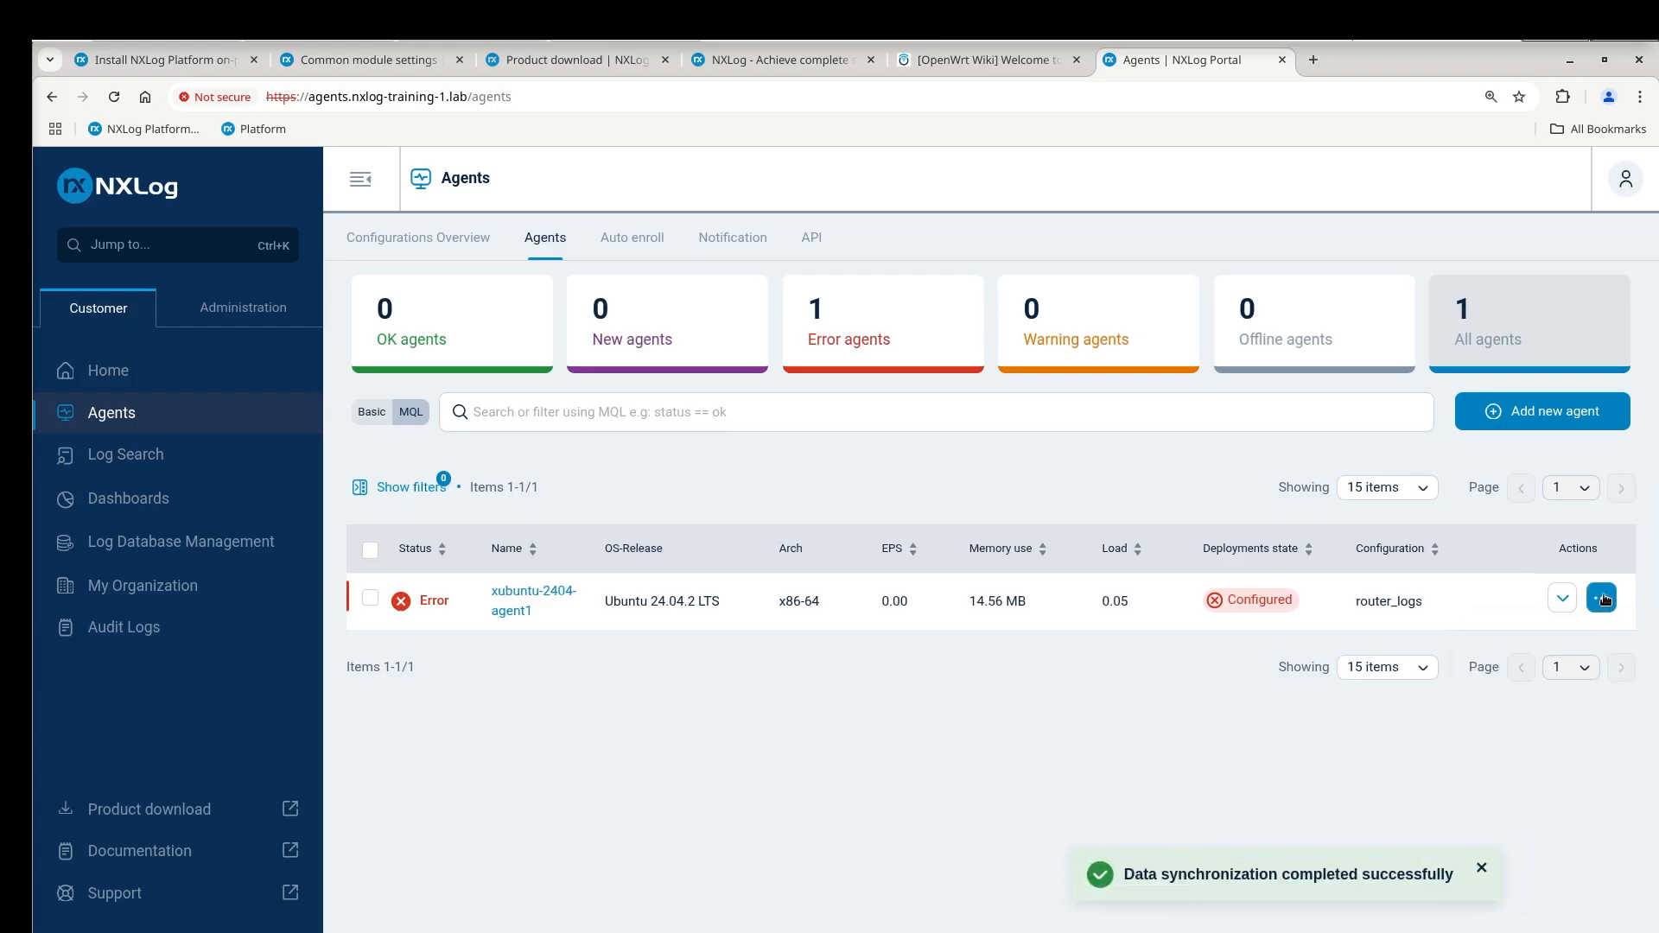
click(1547, 644)
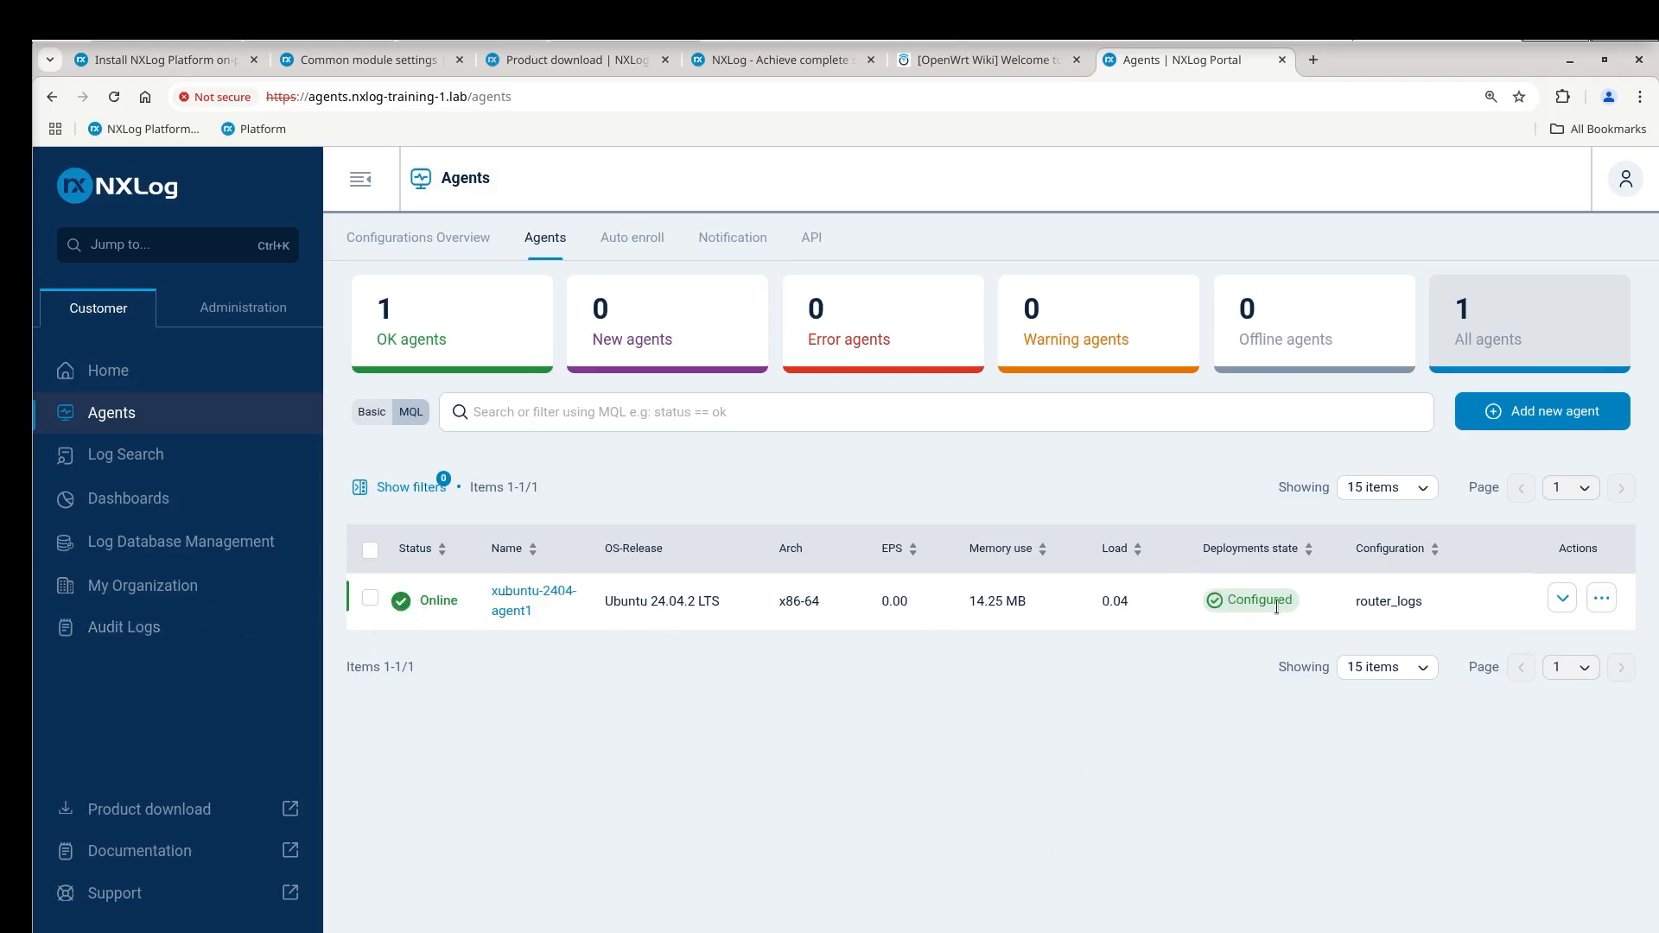
Step: Switch to the root terminal of xubuntu-2404-agent1 and add a few empty prompt lines below the capture output
click(635, 29)
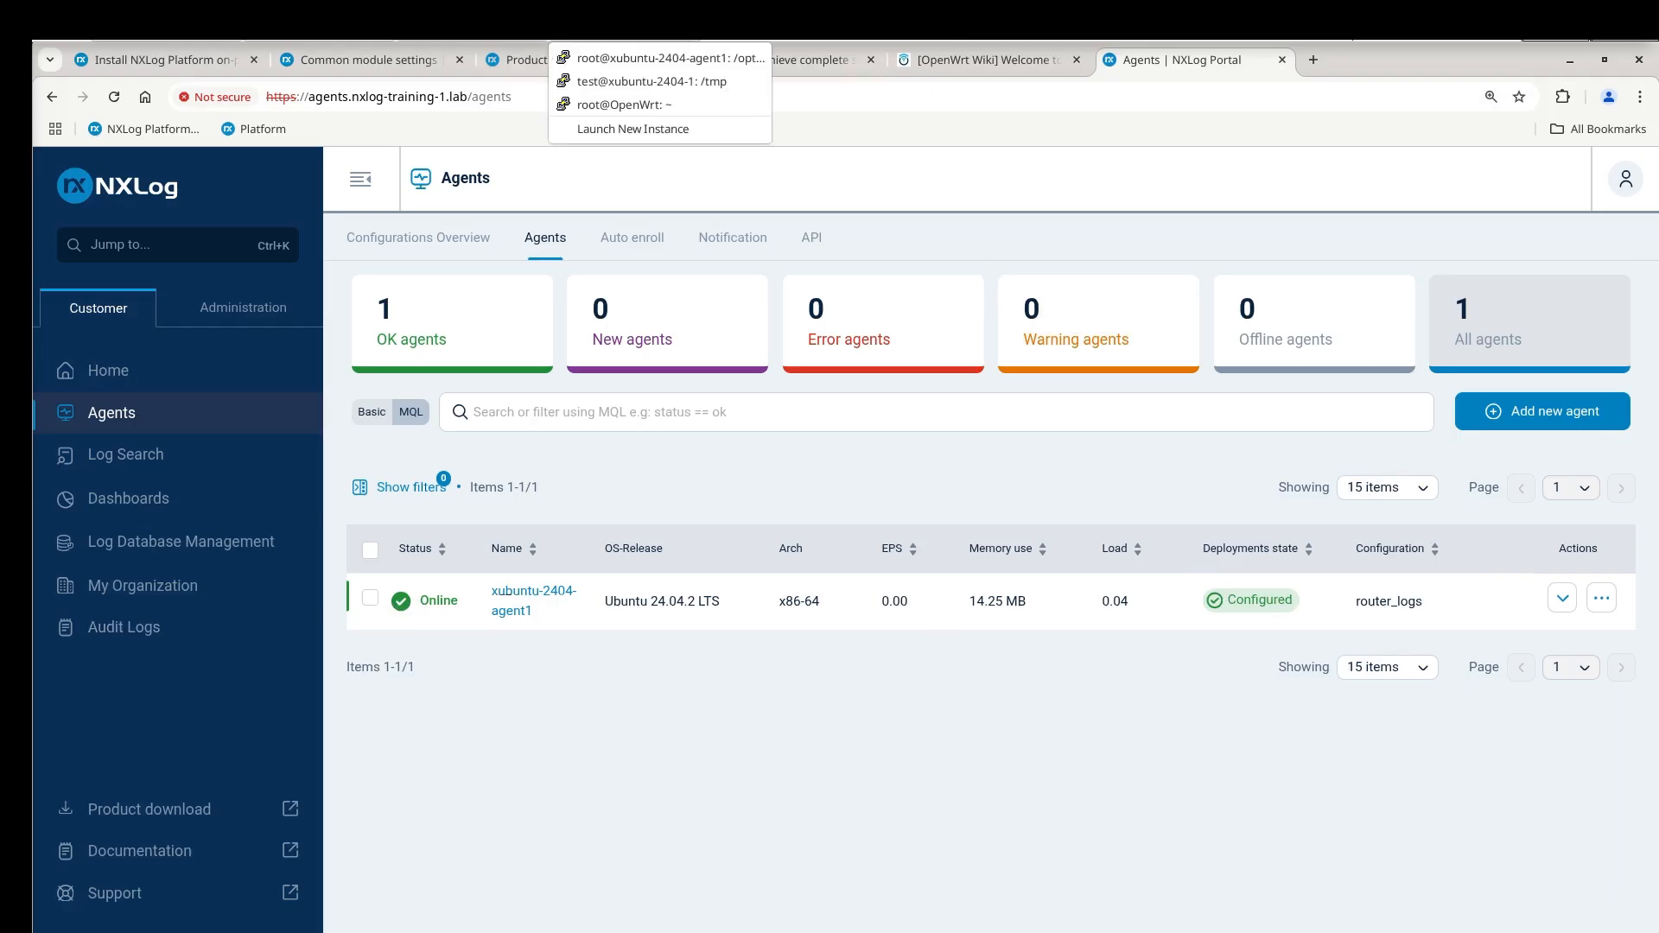
click(657, 80)
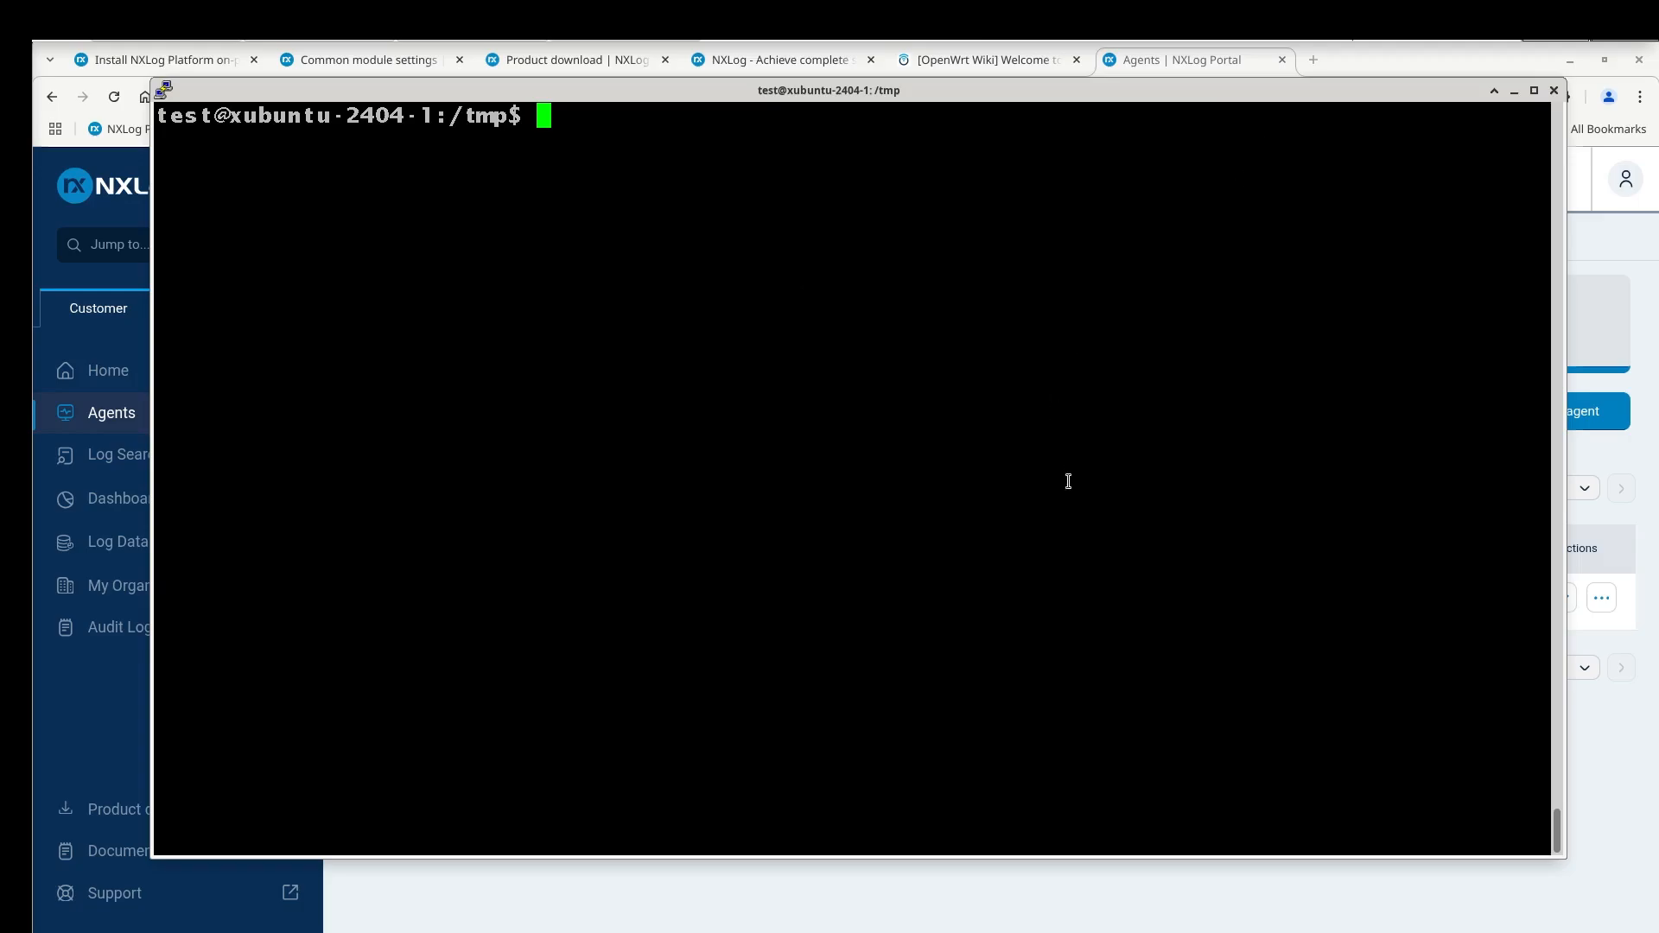
key(alt+Tab)
key(alt+Tab)
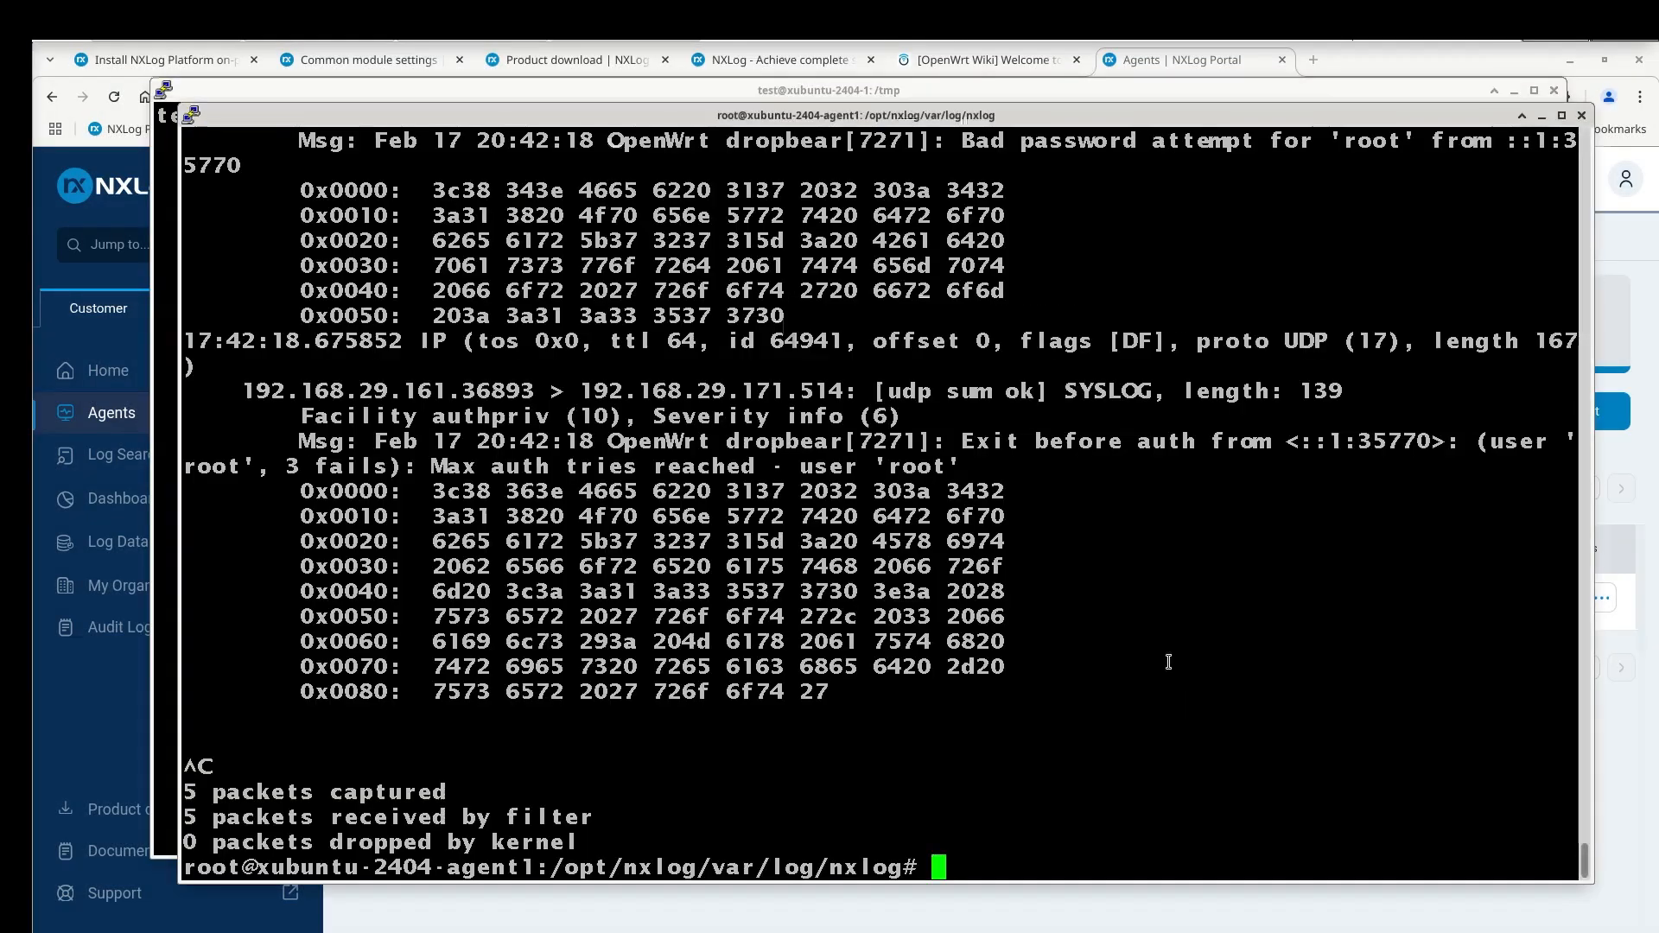
key(Return)
key(Return)
key(Return)
key(Return)
key(Return)
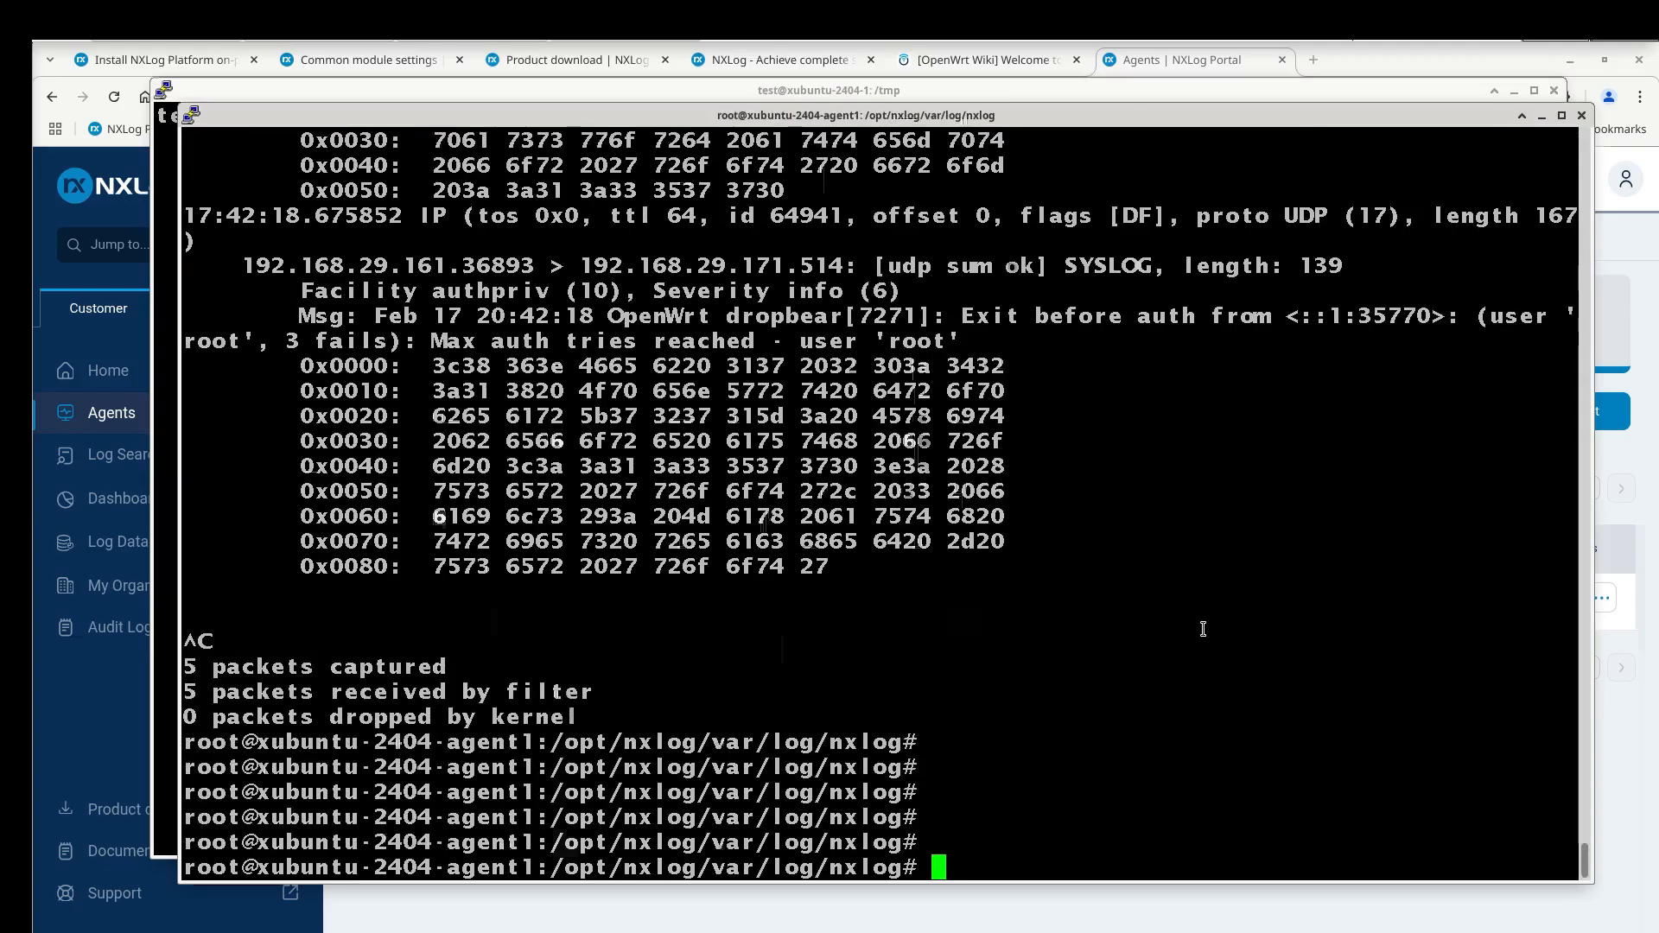
Step: Follow the agent's output file with tail -f /tmp/router_logs_demo.txt and add blank lines below the command
text(tail -f /tmp/router_log)
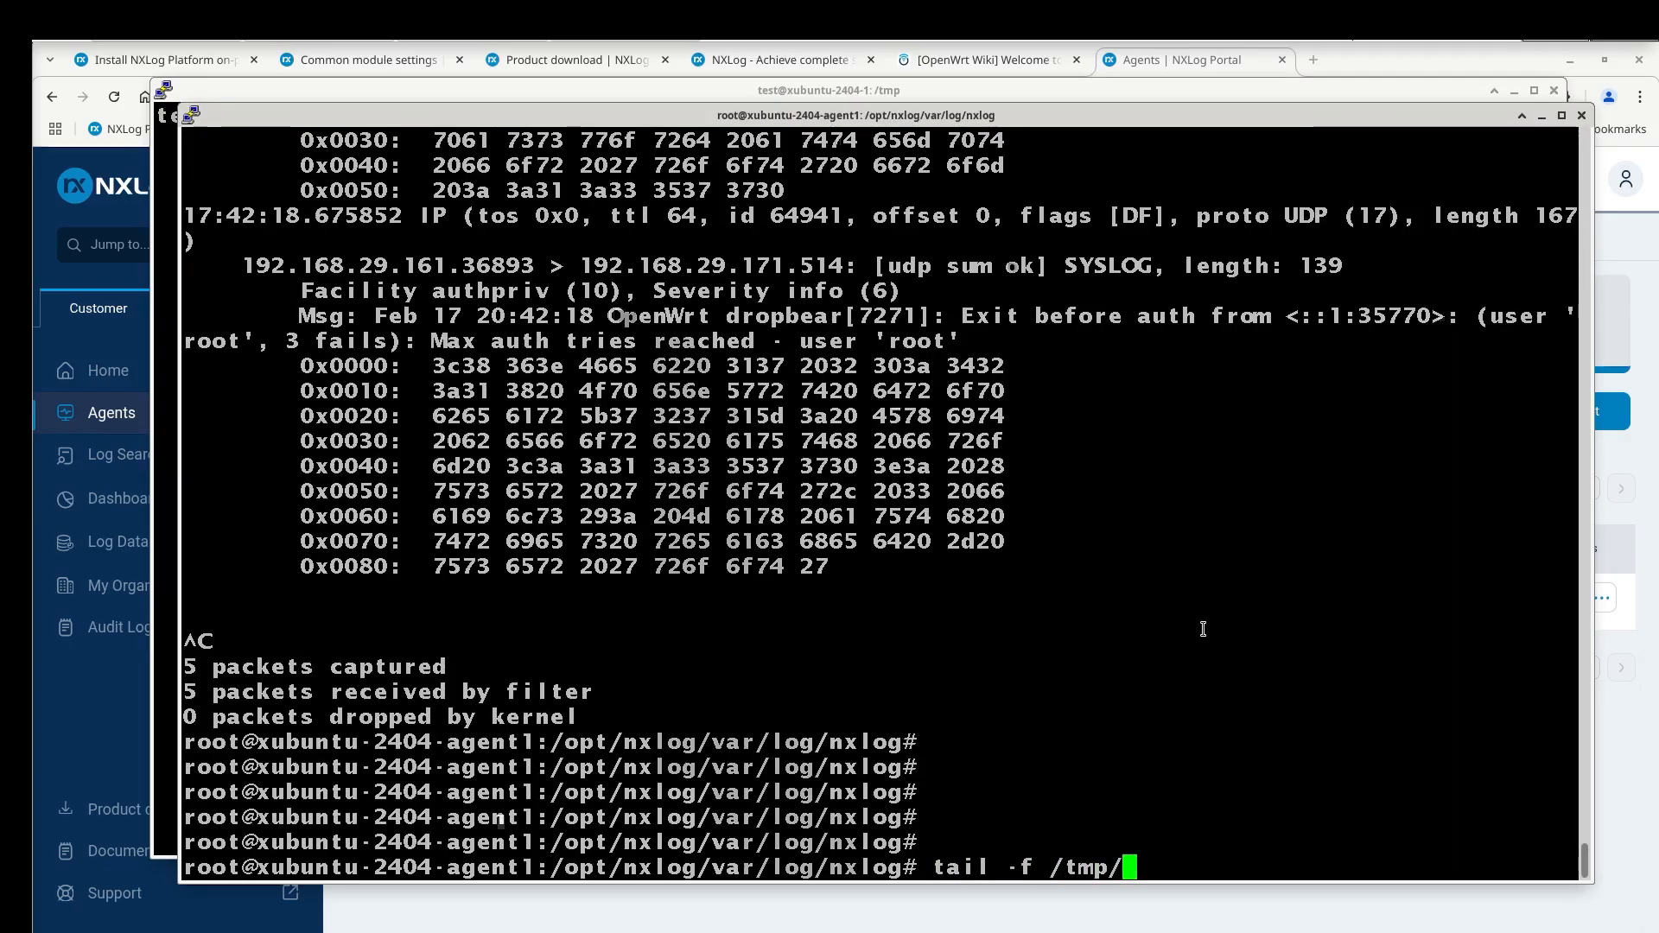
key(Tab)
key(Tab)
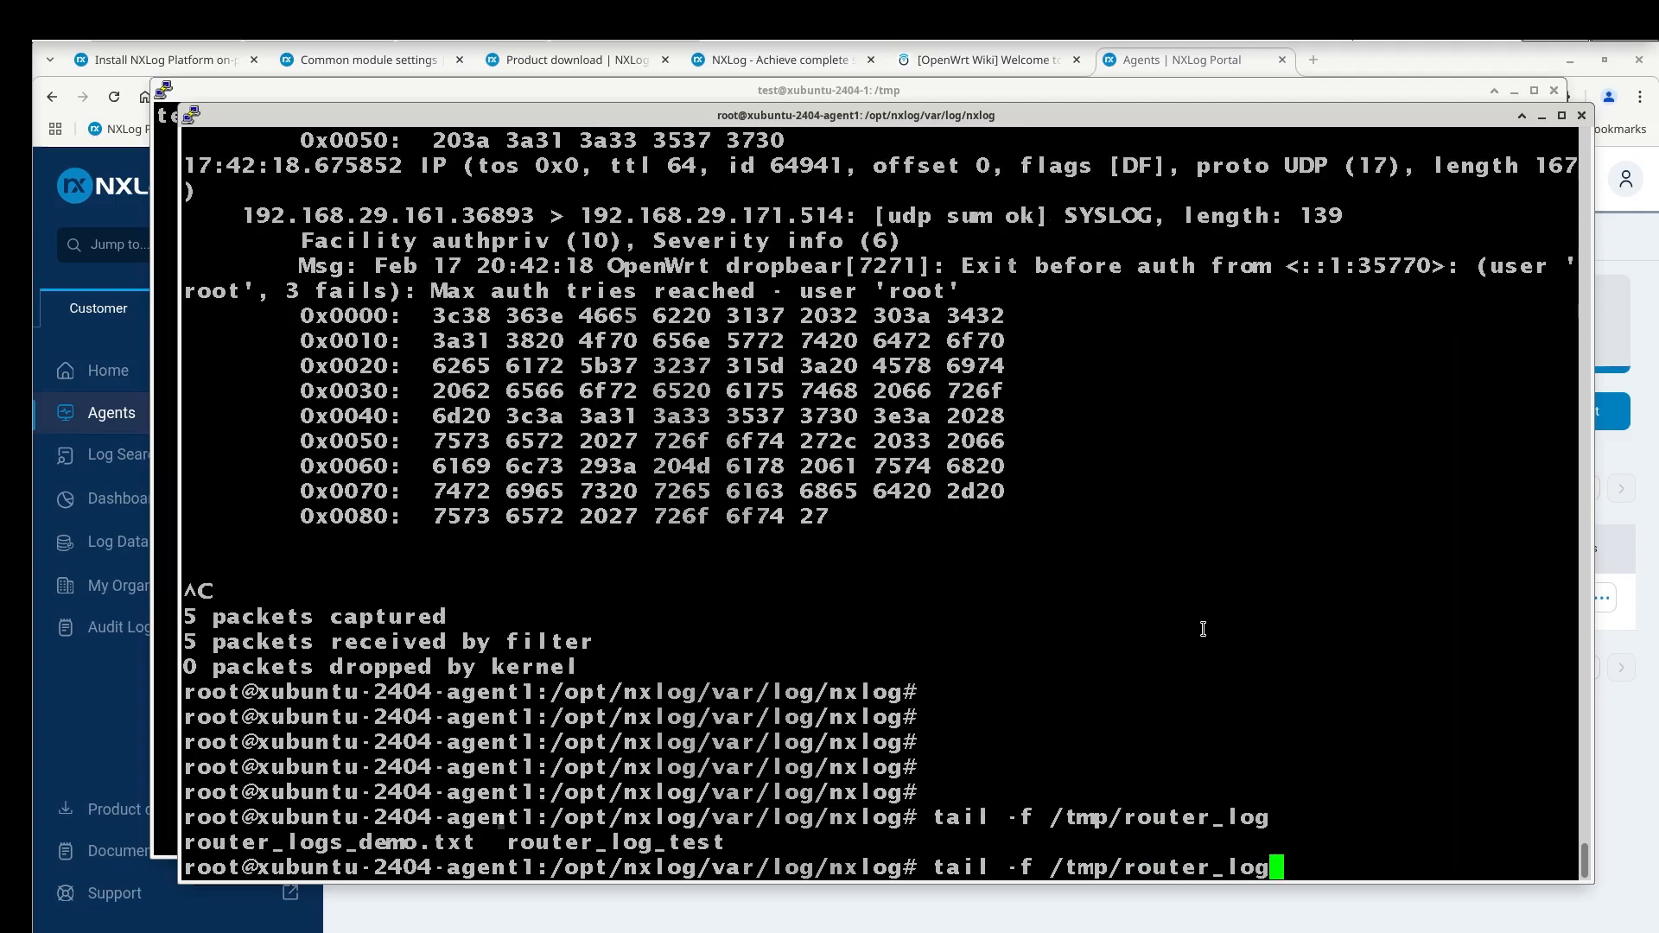
text(_demo)
key(BackSpace)
key(BackSpace)
key(BackSpace)
key(BackSpace)
key(BackSpace)
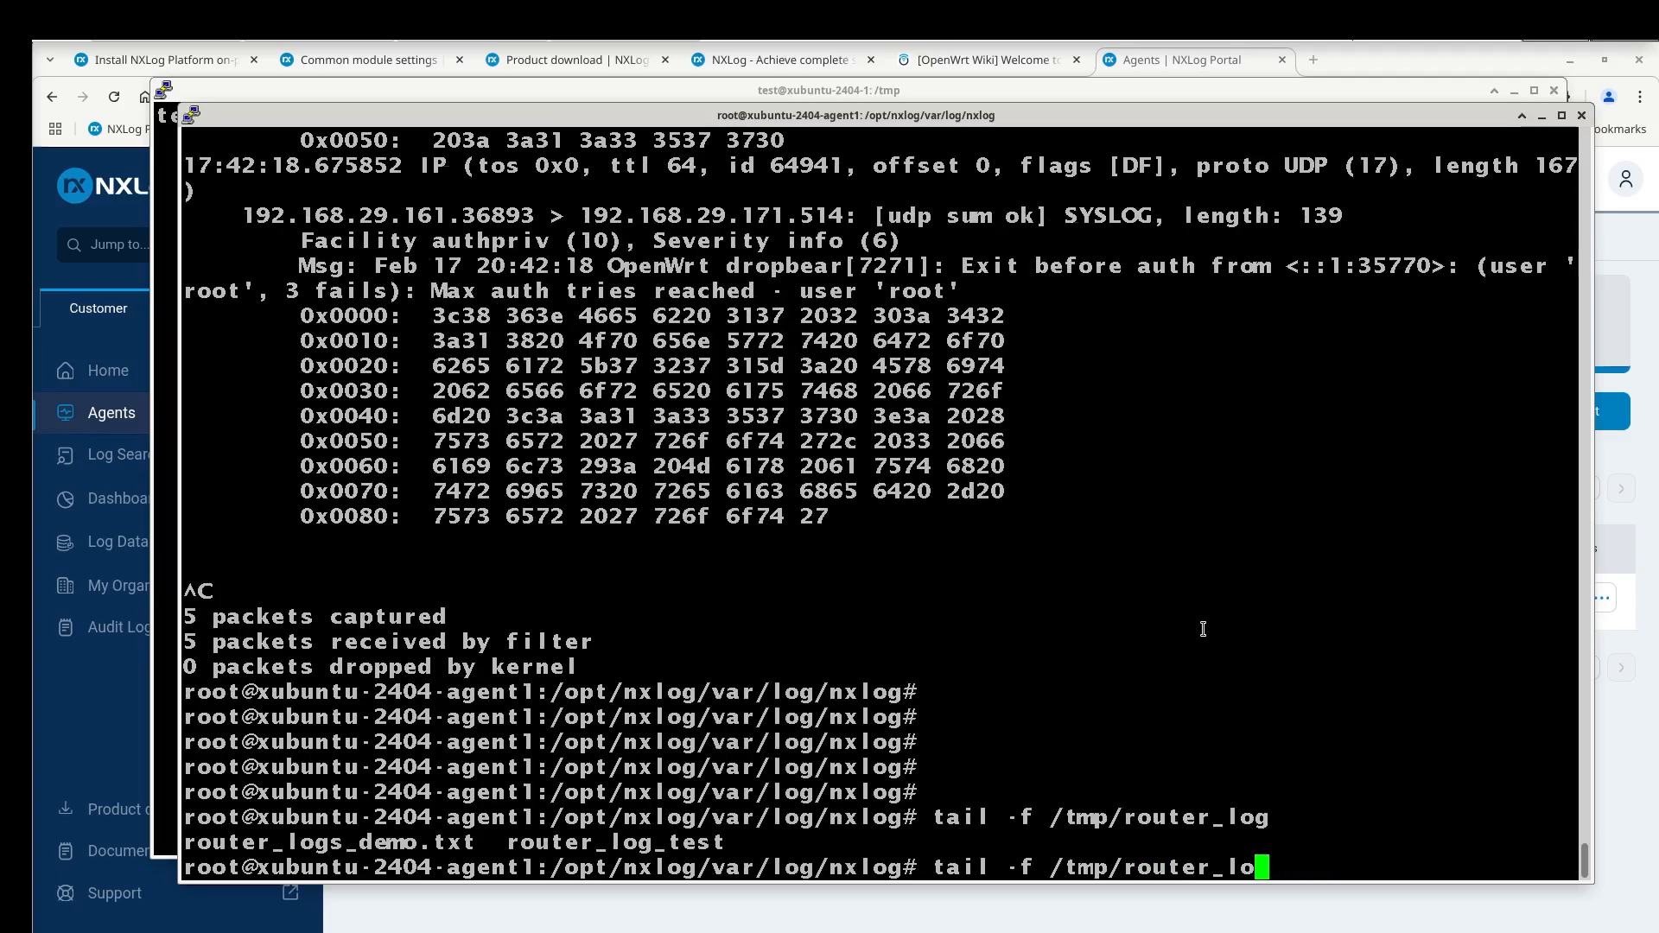
key(Tab)
key(Tab)
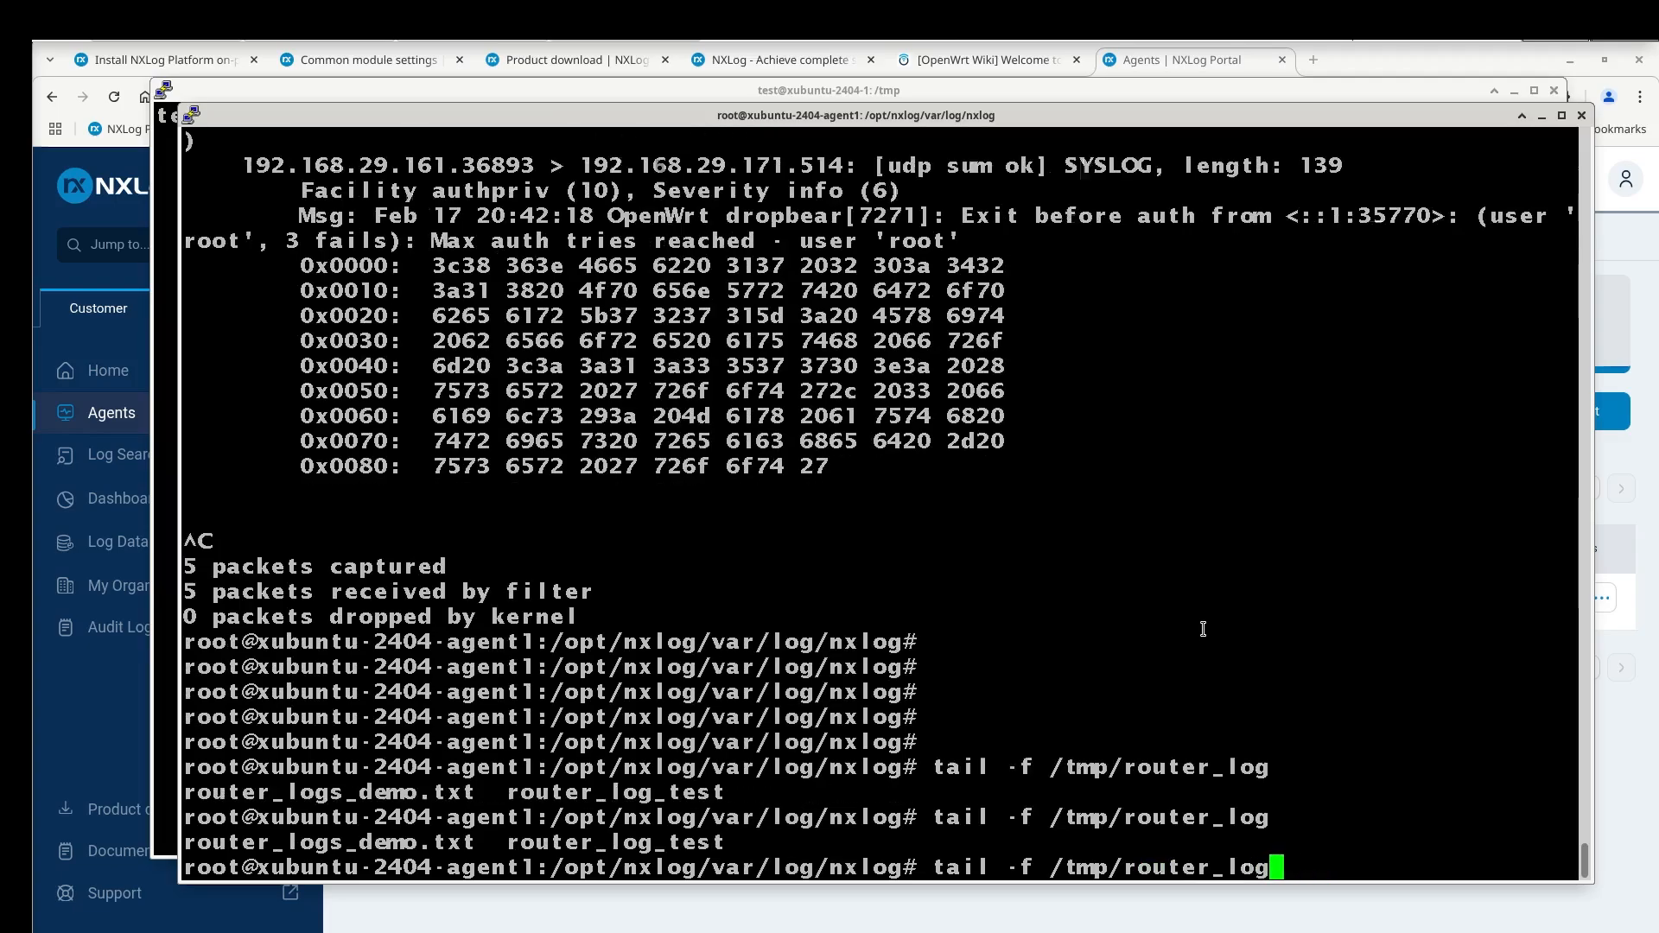
text(s)
key(Tab)
key(Return)
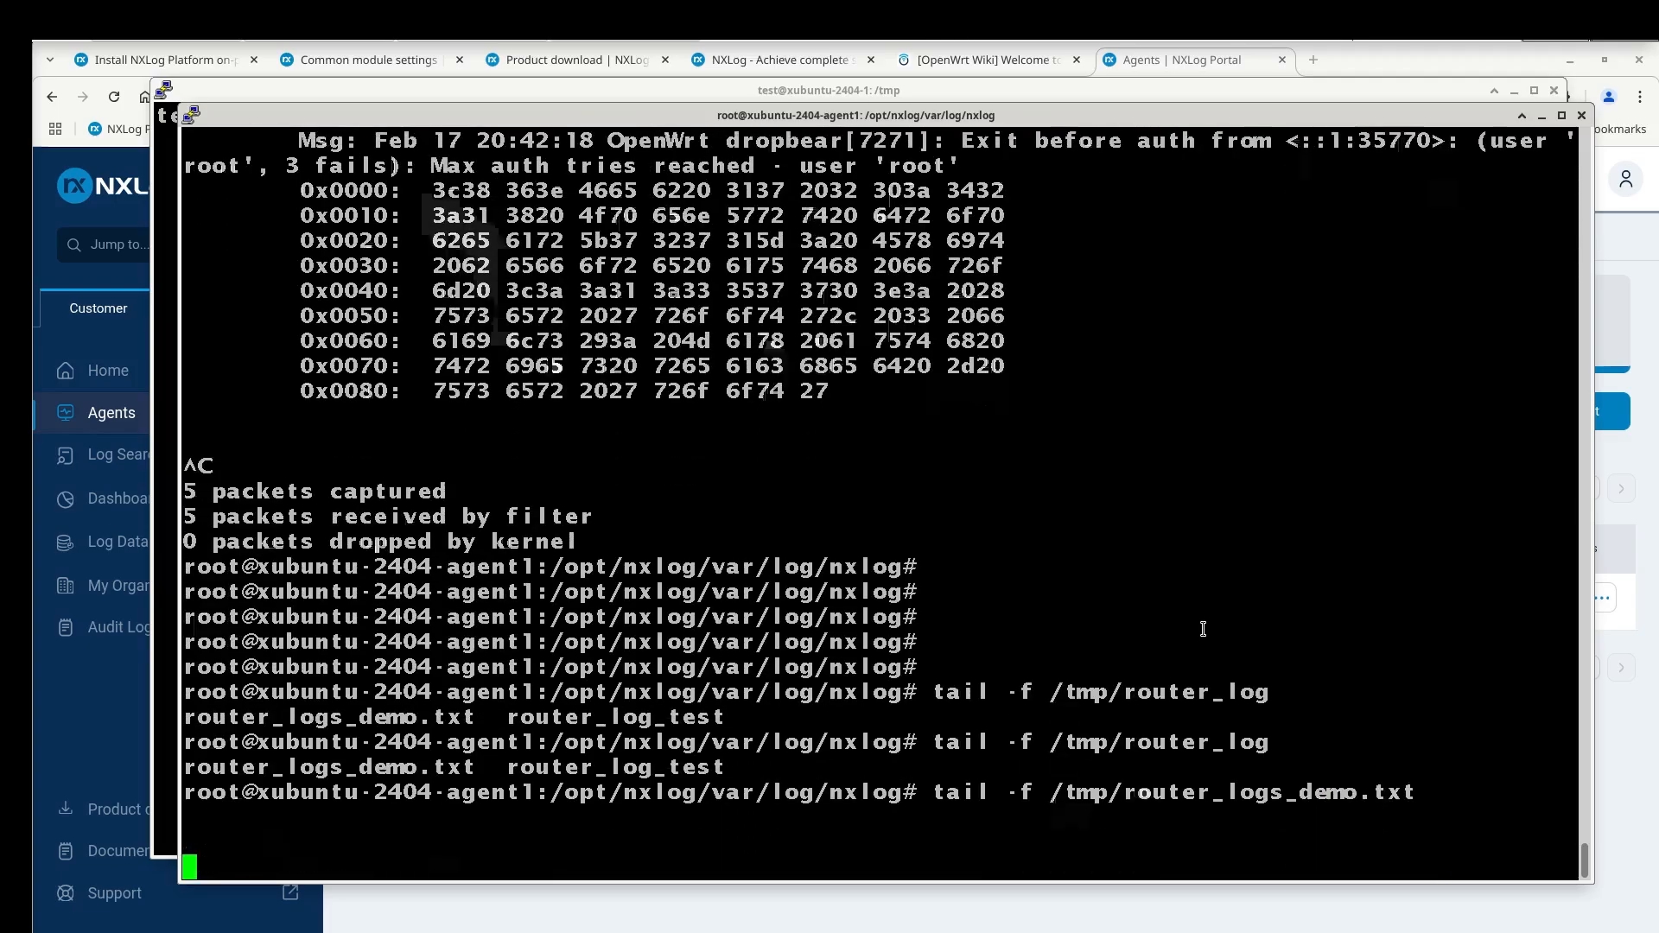
key(Return)
key(Return)
key(Return)
key(Return)
key(Return)
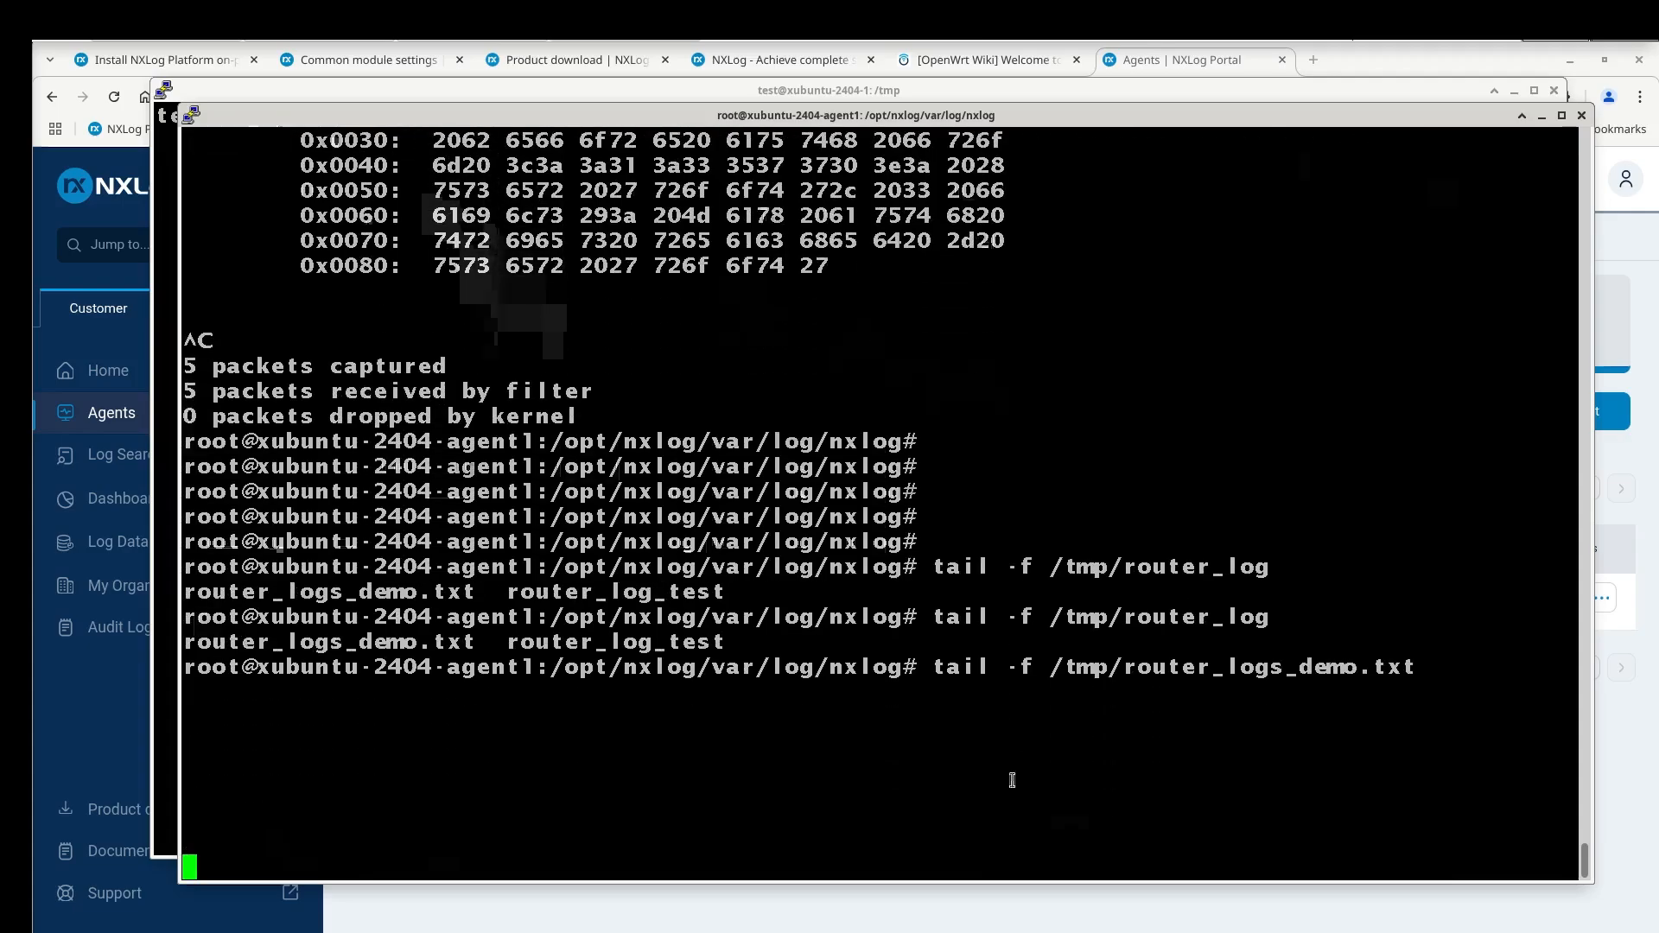
Step: Start ssh -l root localhost in the OpenWrt router terminal, and shift the agent terminal aside before returning to the router
key(alt+Tab)
key(alt+Tab)
key(alt+Tab)
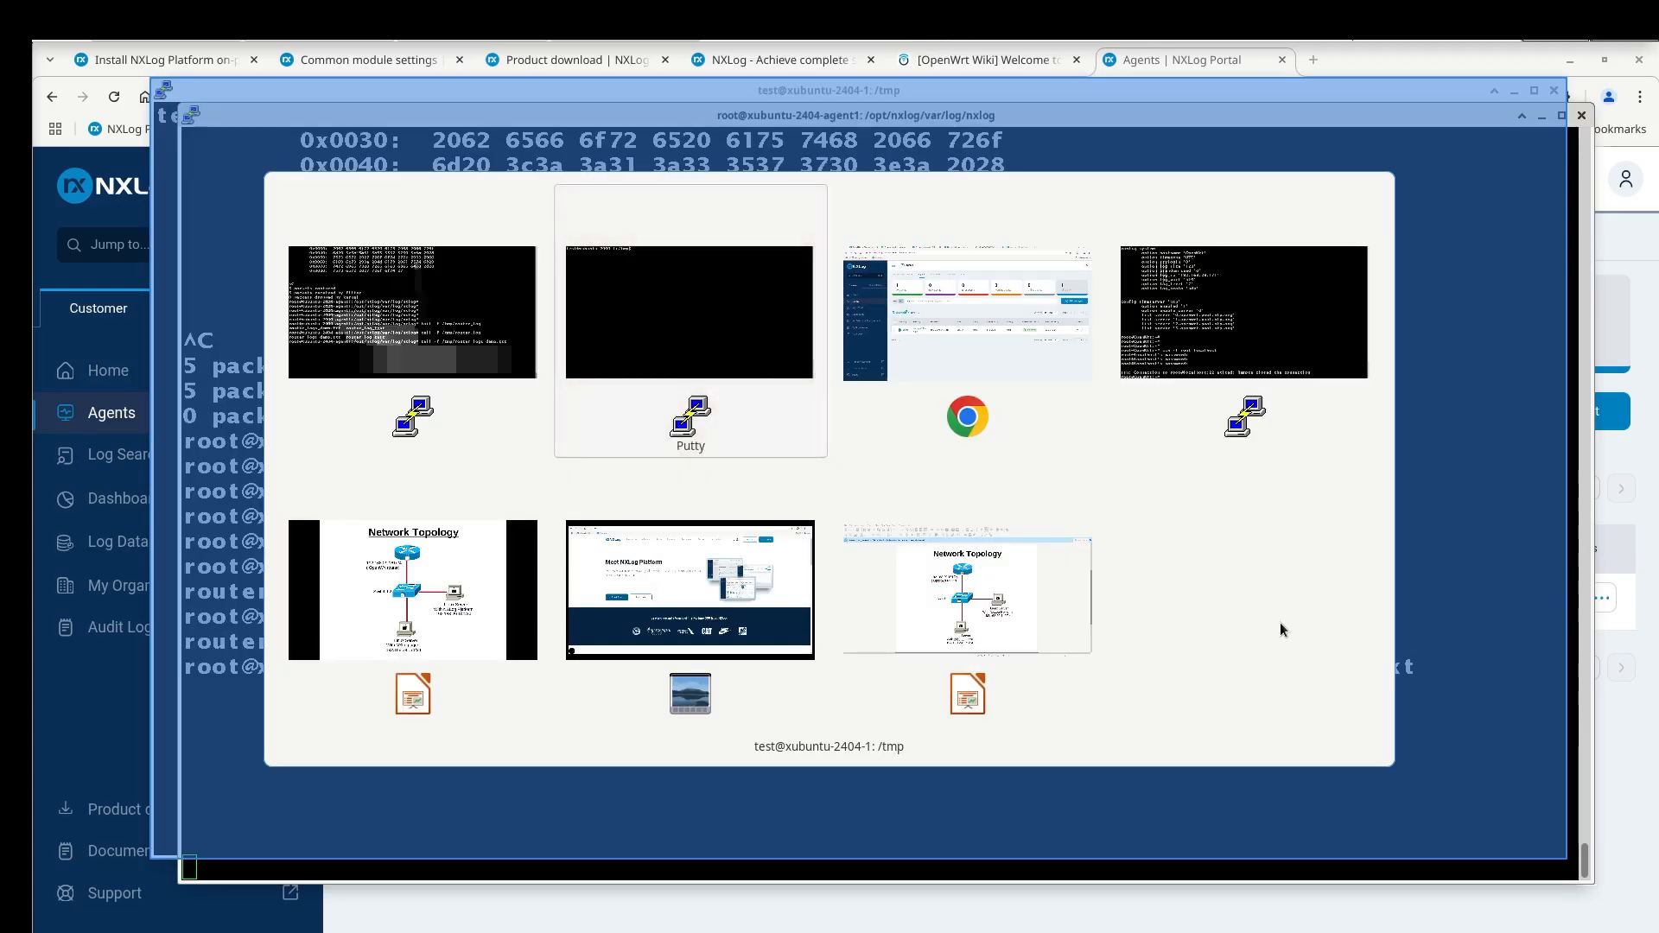
key(Return)
key(Return)
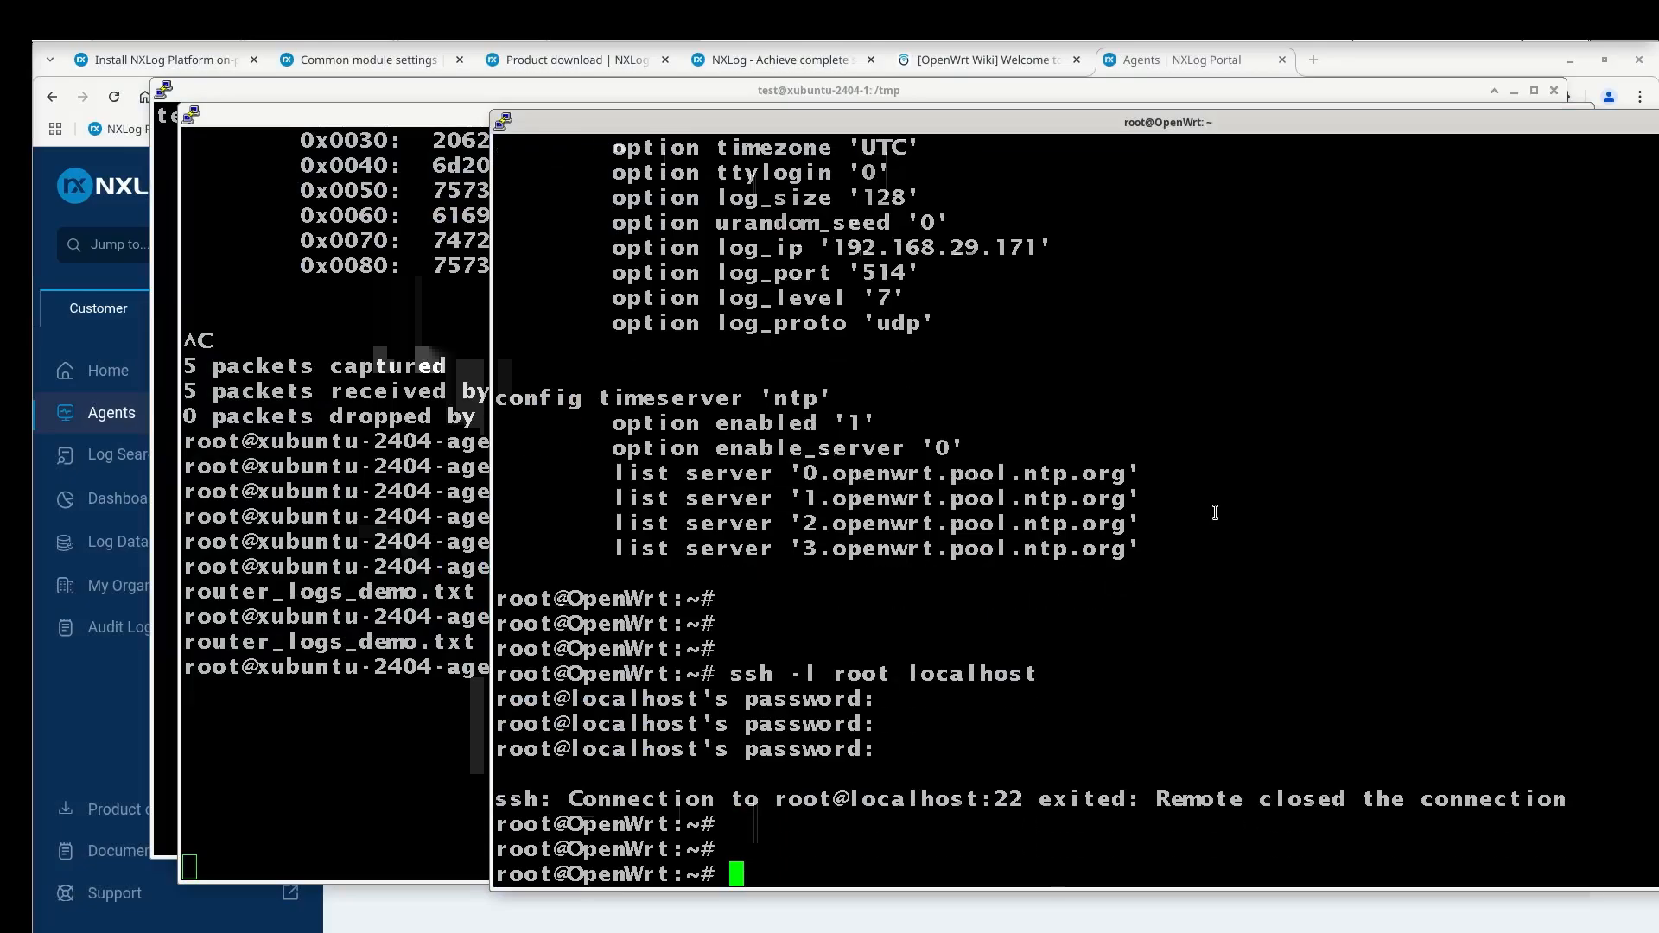
key(Up)
key(Return)
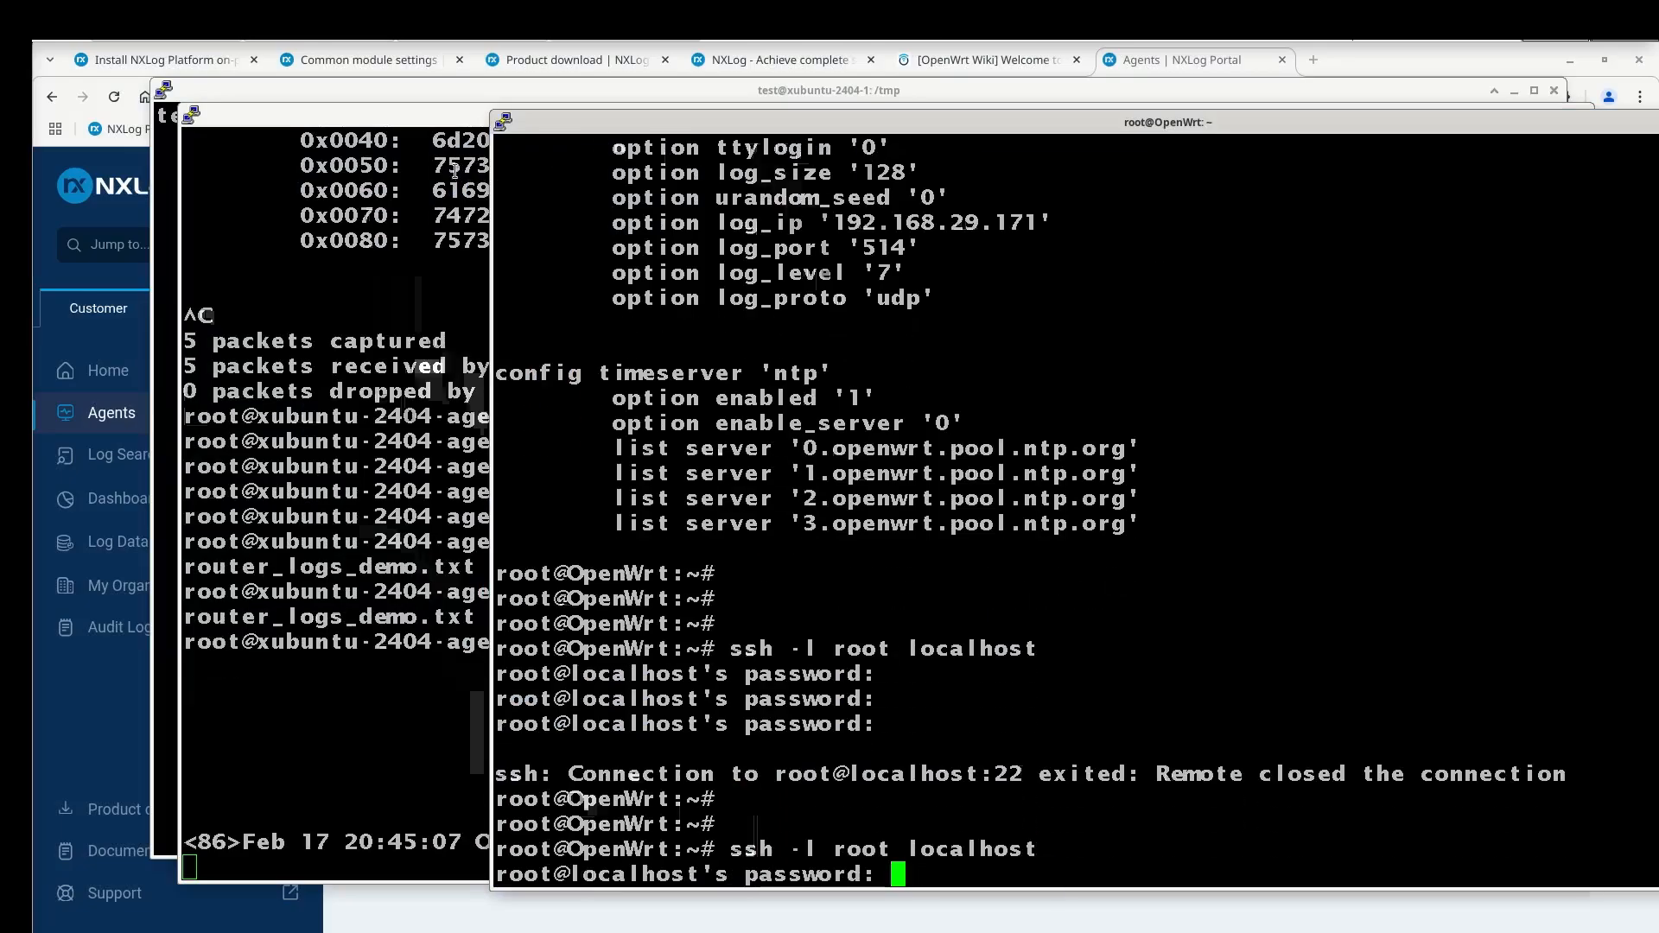
drag(433, 117, 371, 123)
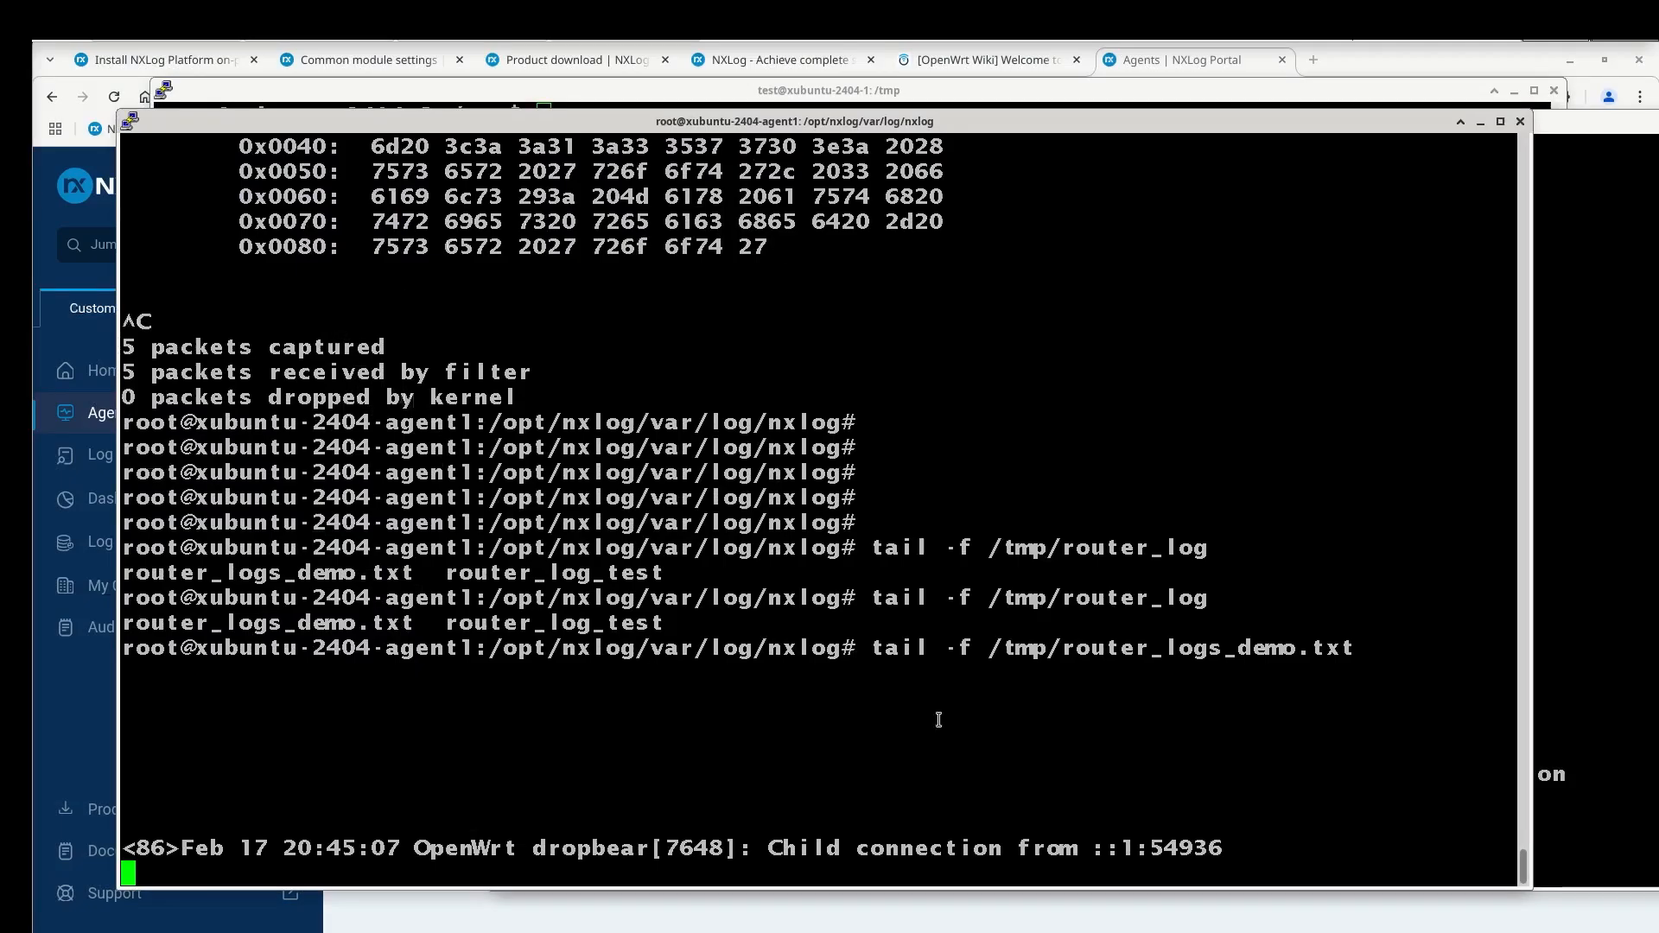
click(1637, 552)
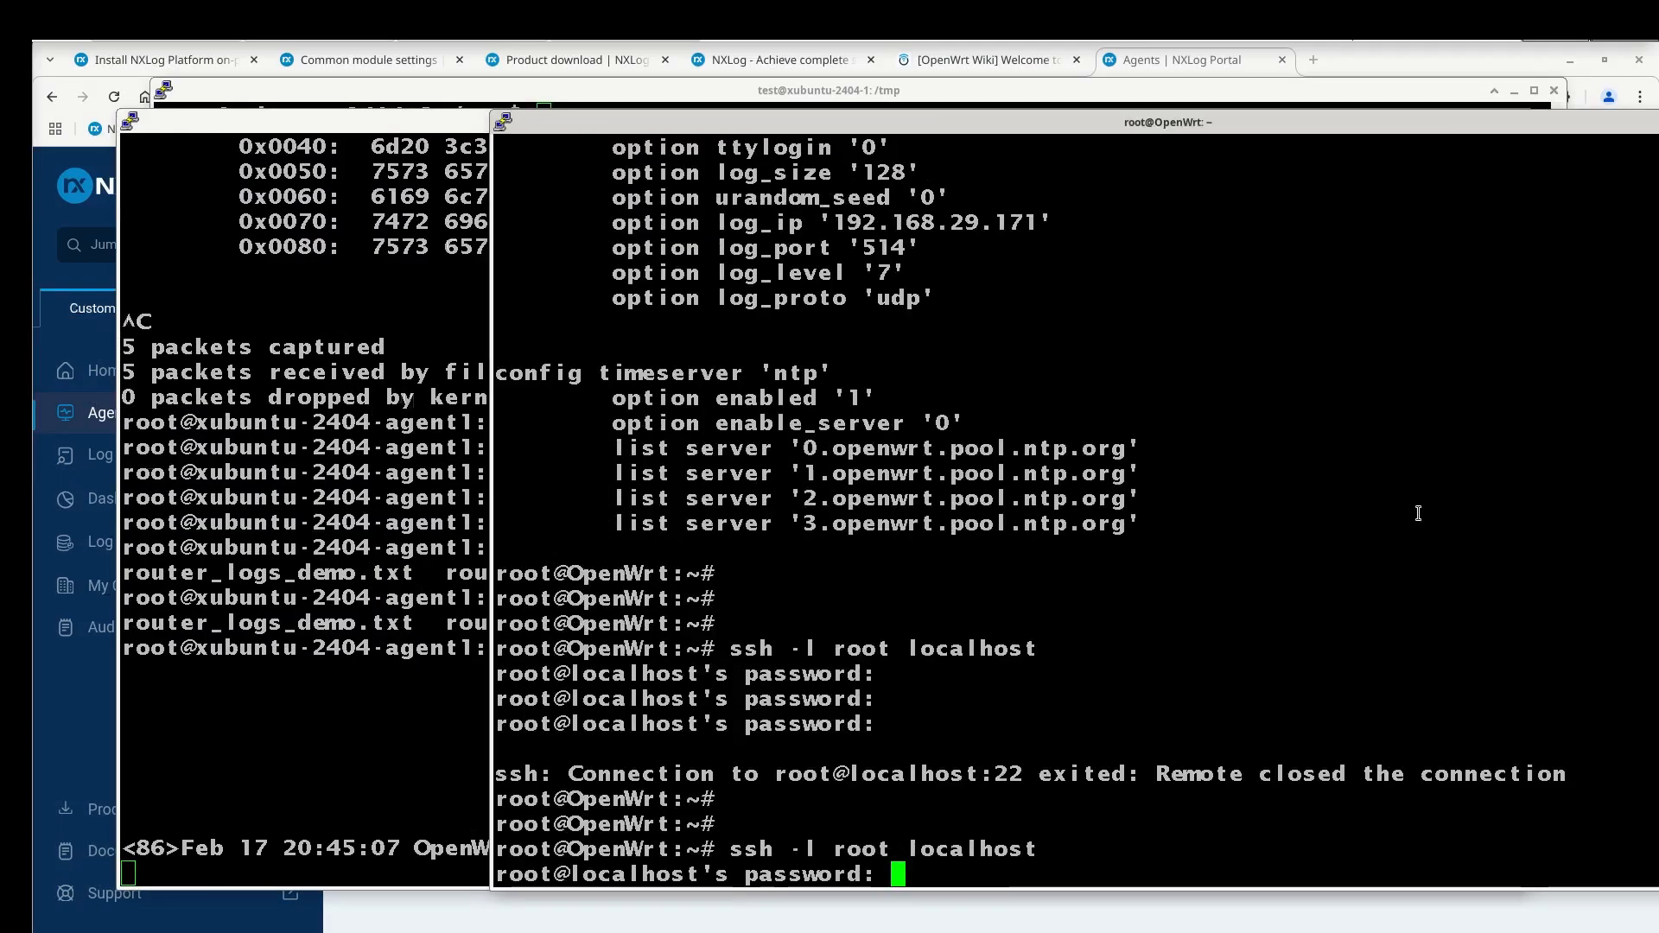
Step: Submit three blank passwords for the router's SSH login and examine the resulting messages in the agent's followed log file
key(Return)
key(Return)
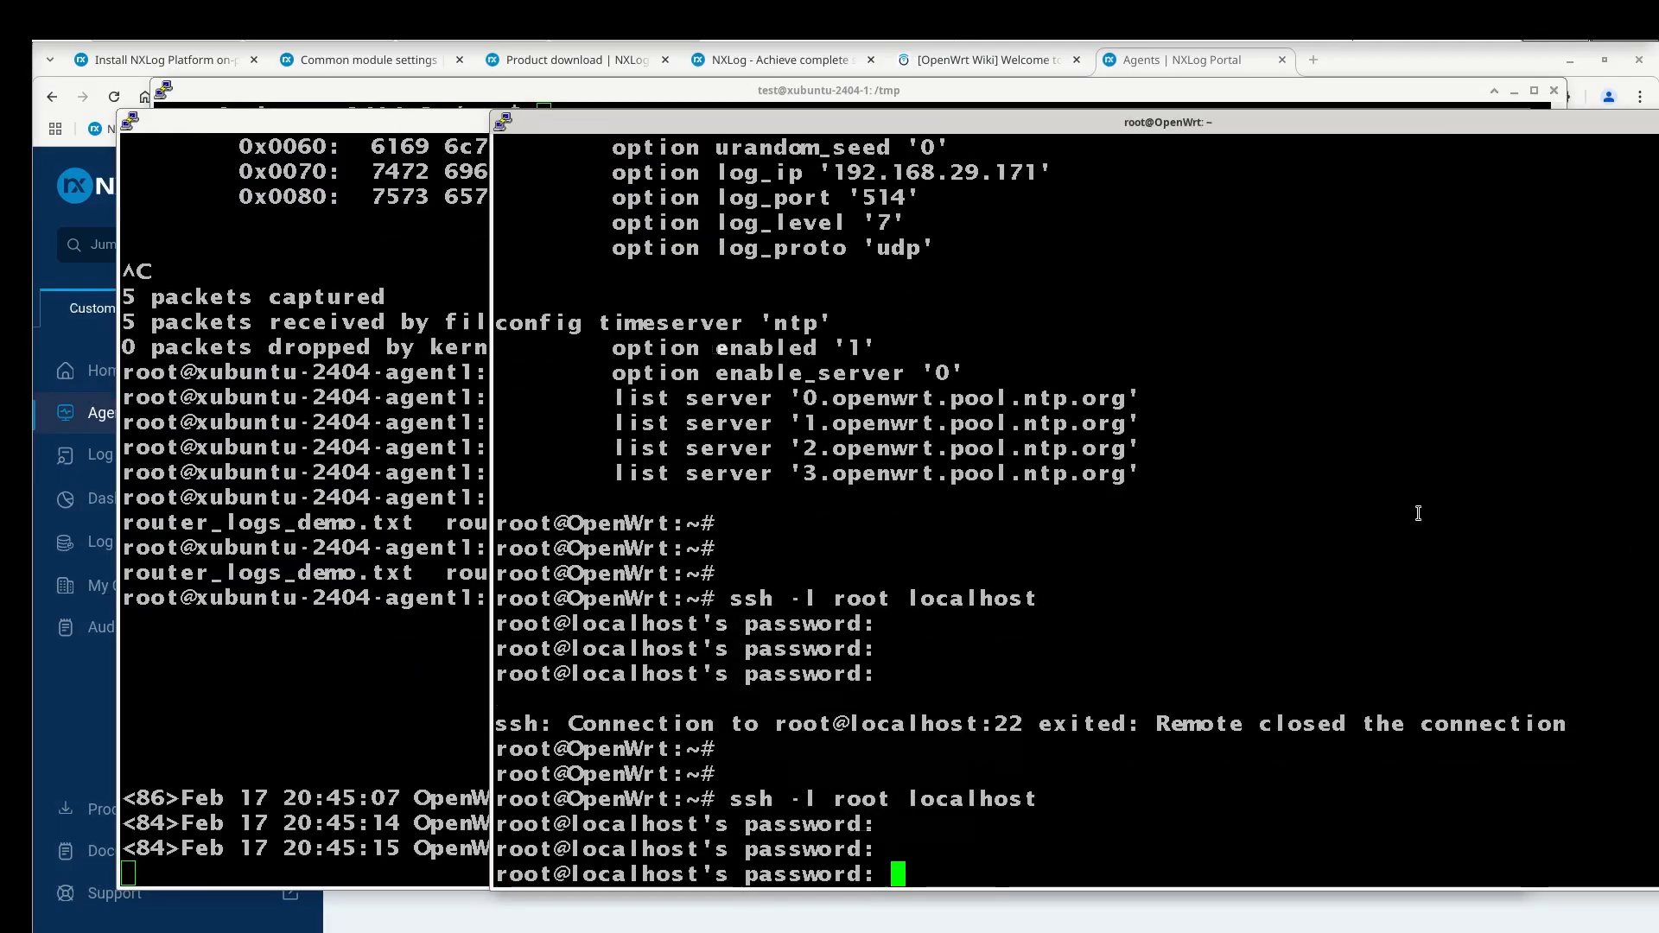
key(Return)
click(374, 529)
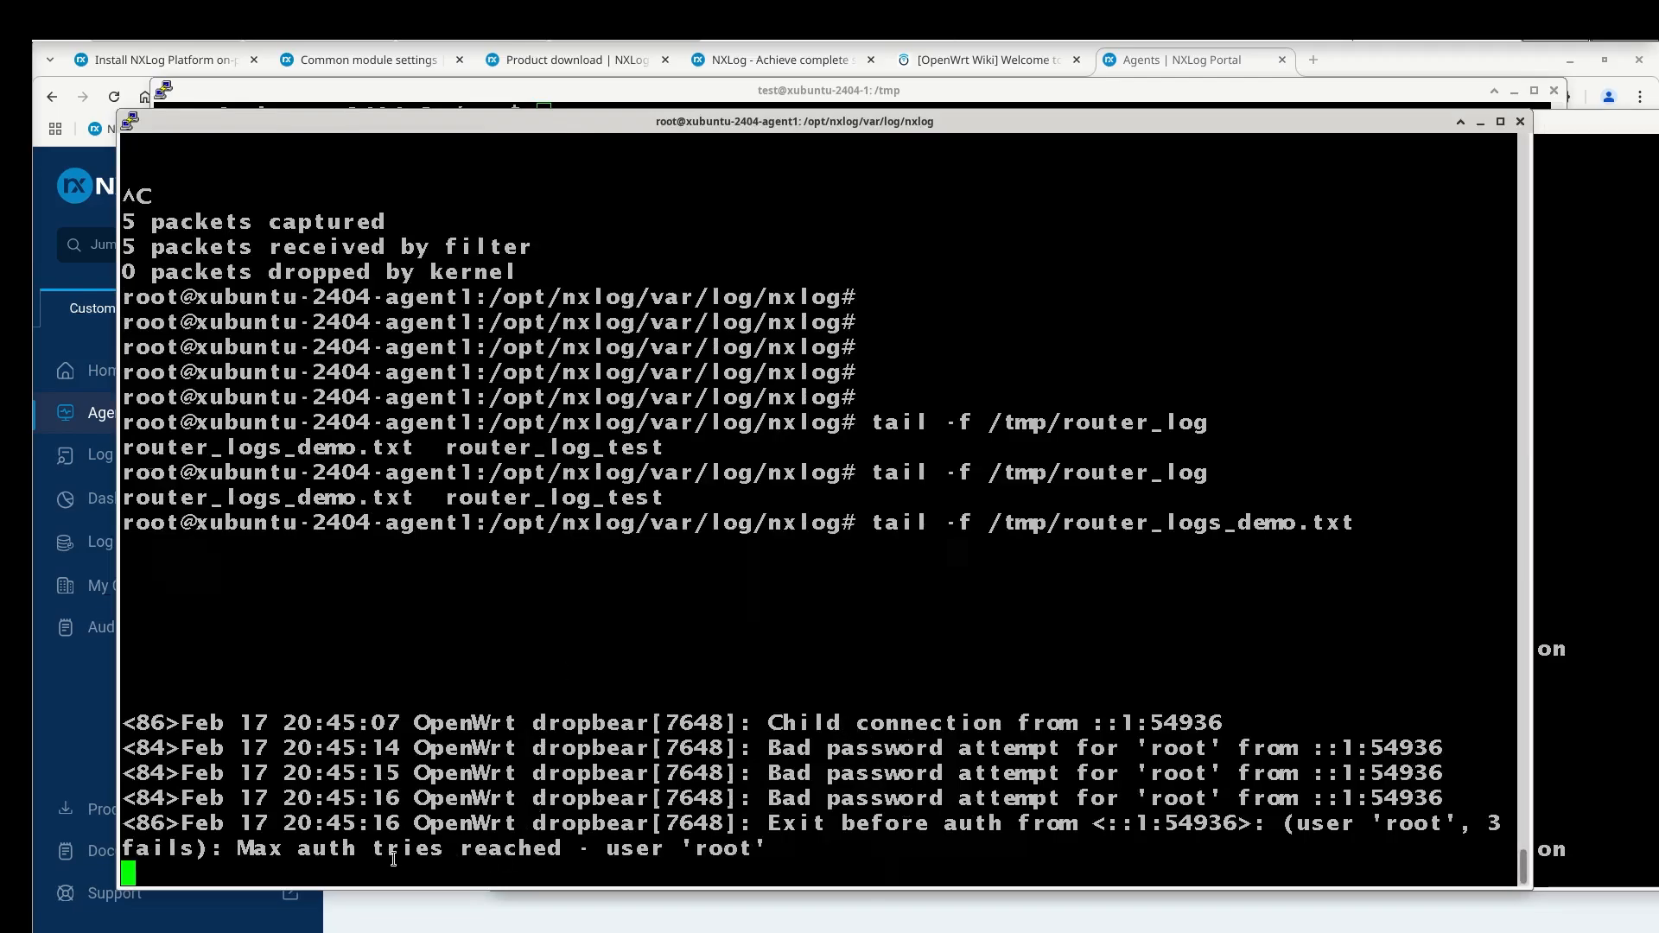
drag(292, 864, 415, 841)
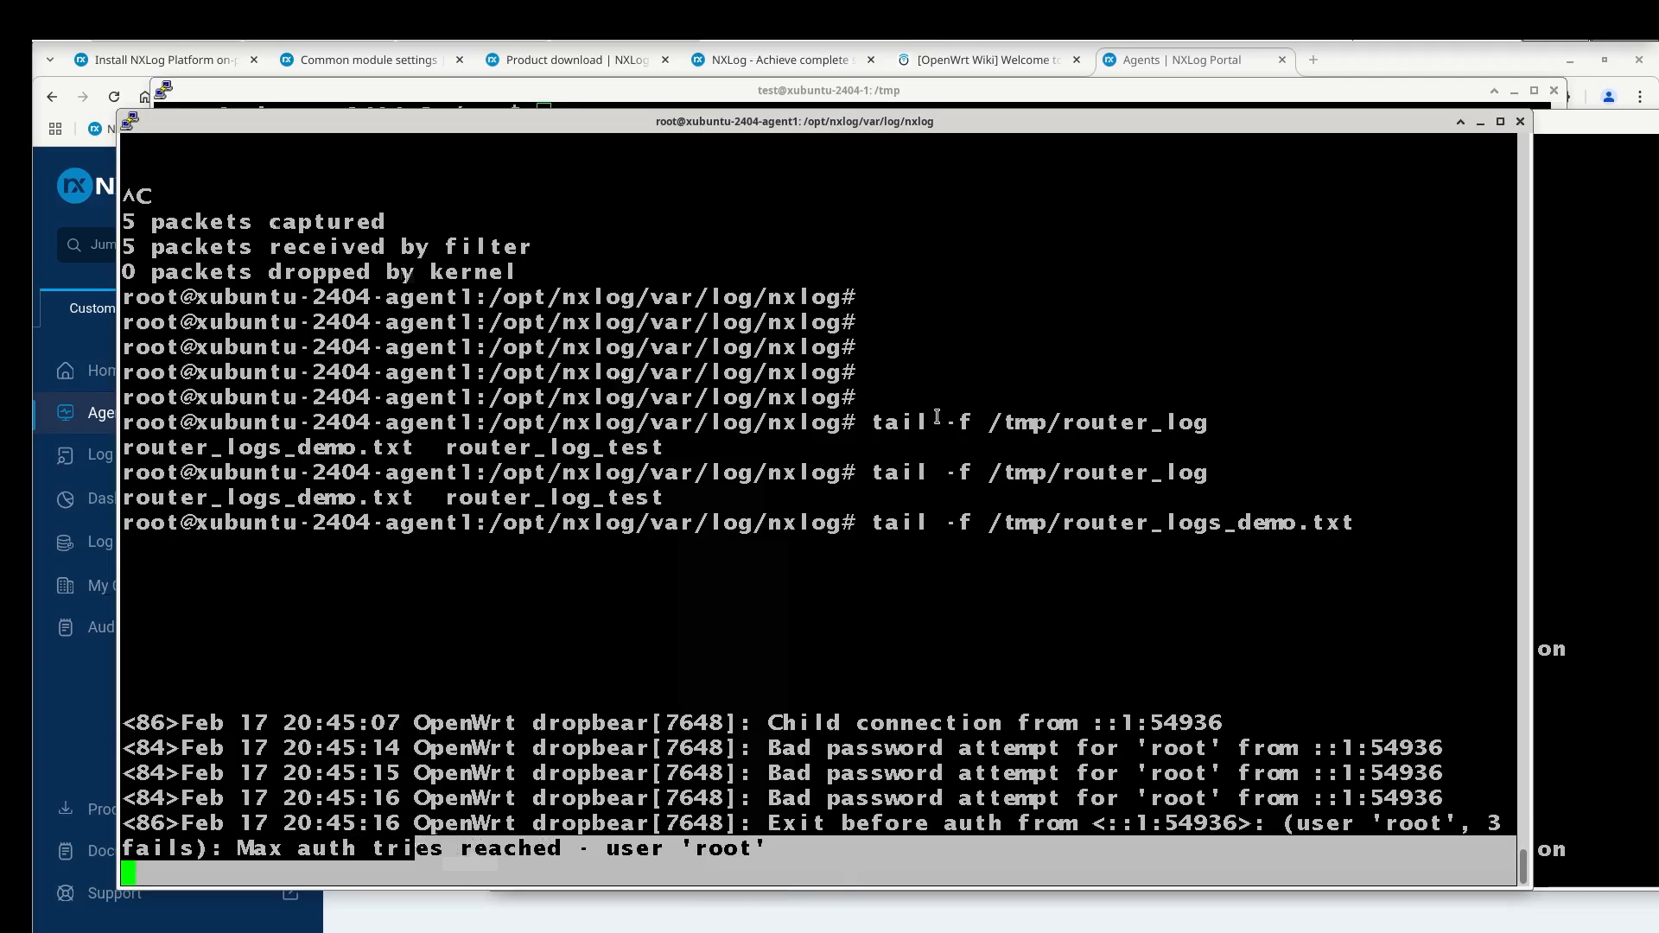
key(alt+Tab)
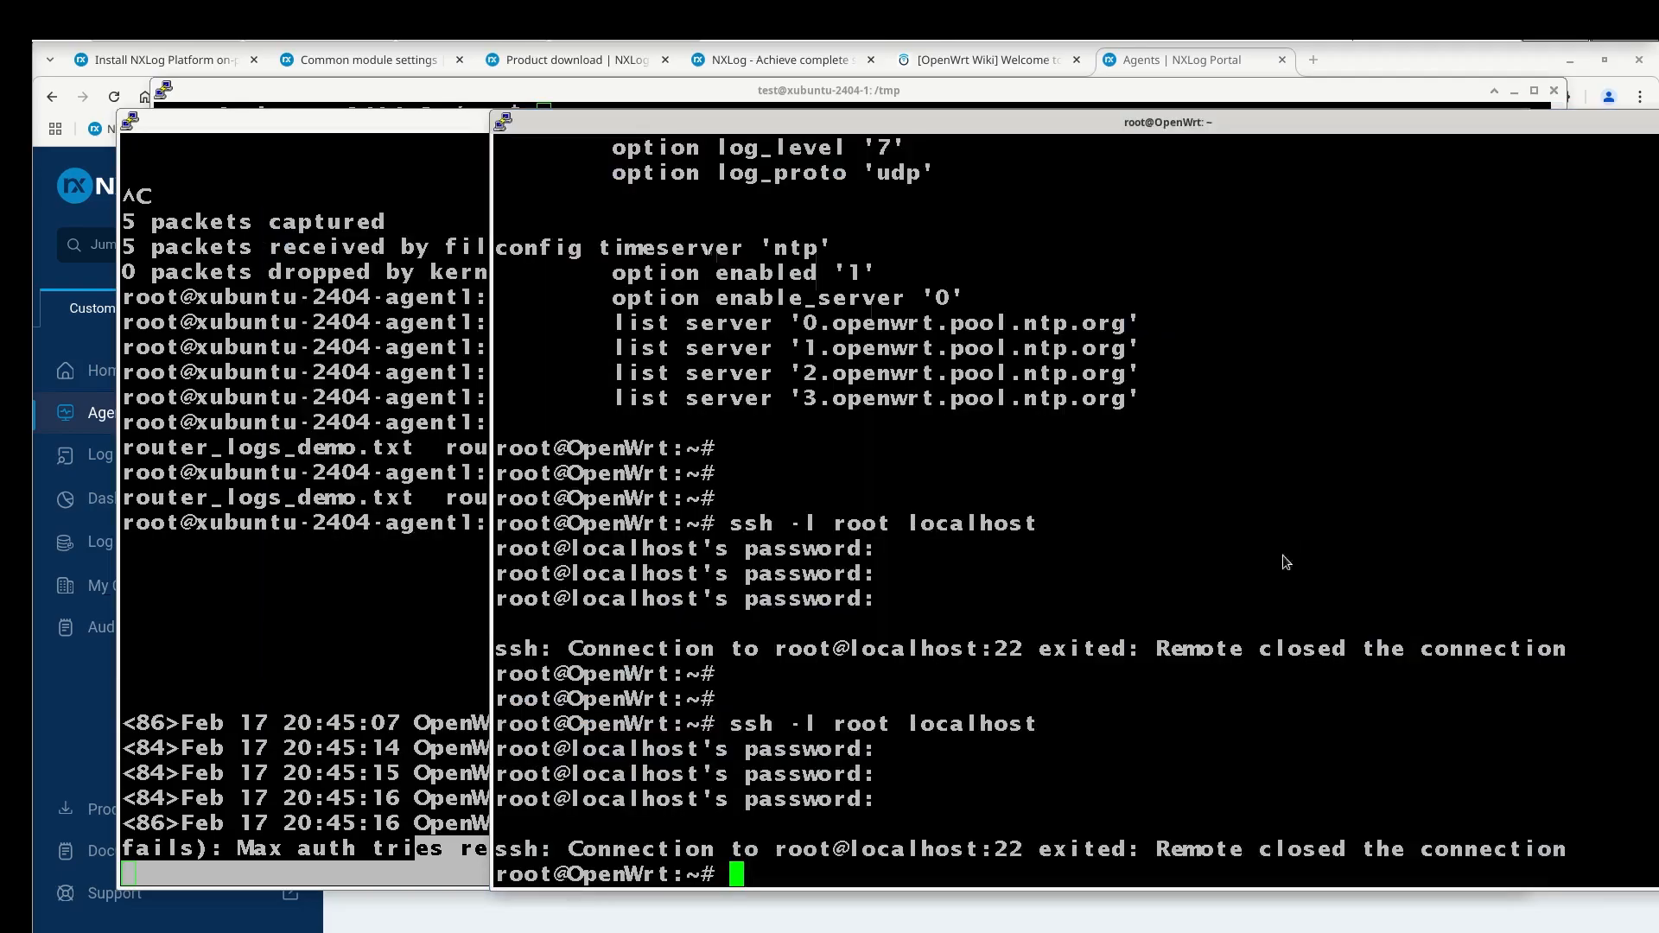
key(alt+Tab)
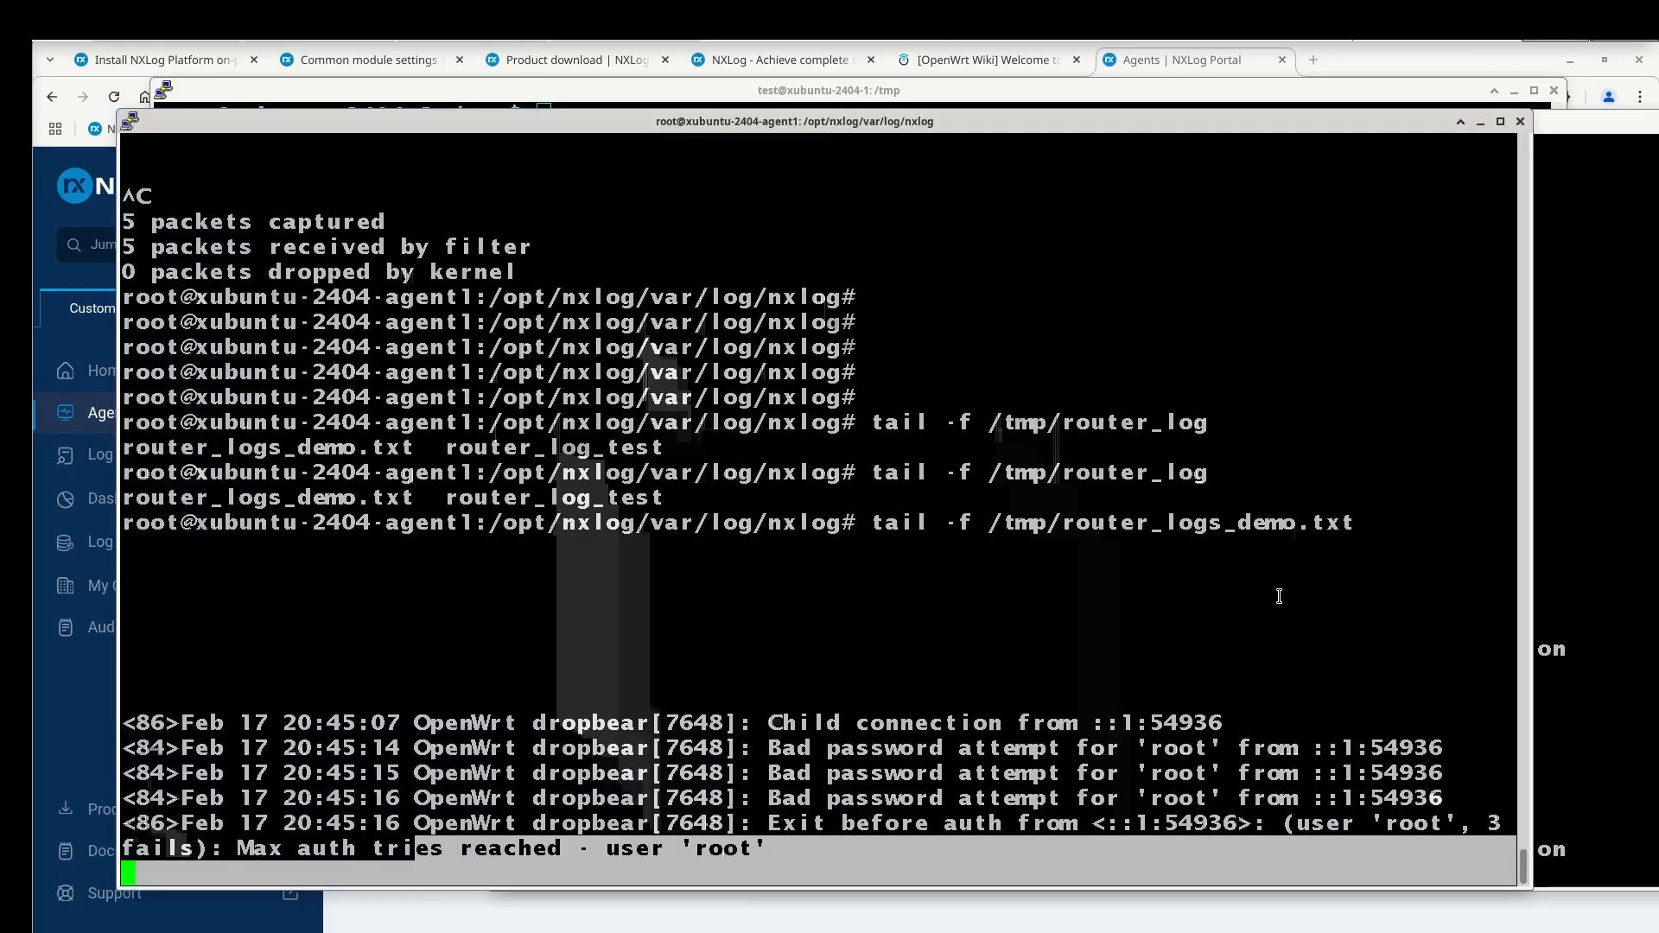